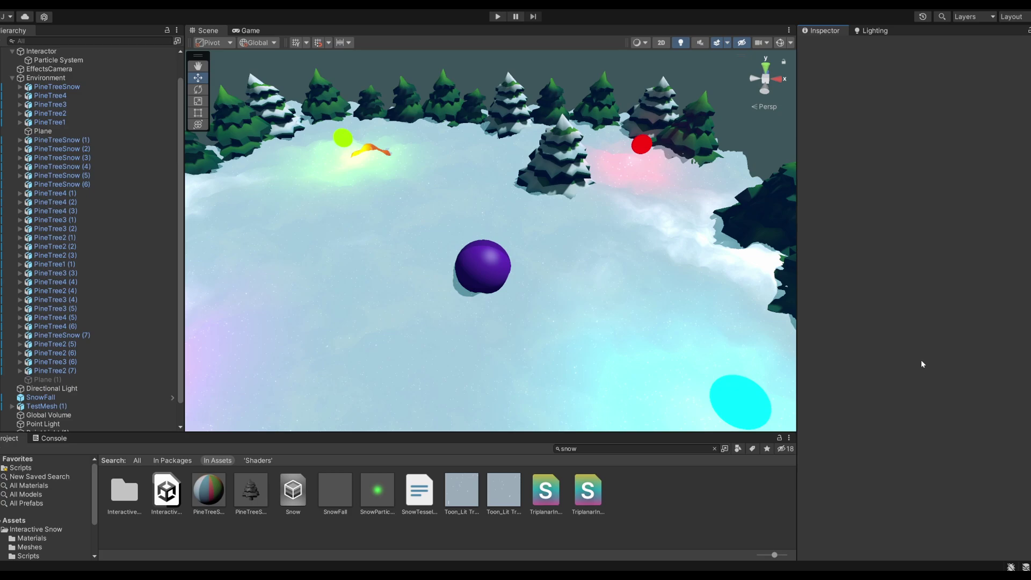
Select the snow Plane and lower its material's Max Tessellation Distance to 29.6.
{"action": "left_click", "coordinate": [730, 353]}
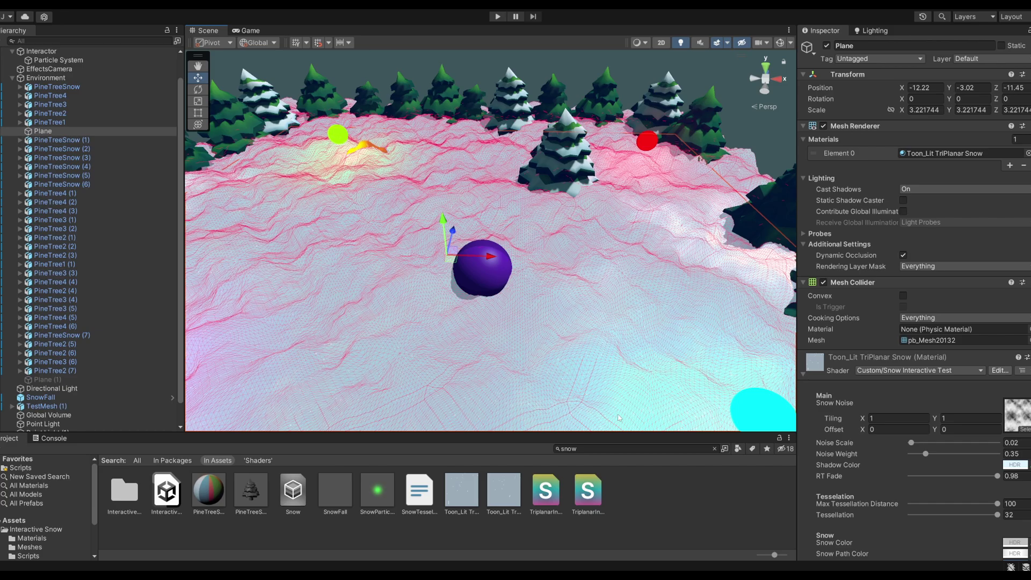
{"action": "left_click", "coordinate": [421, 526]}
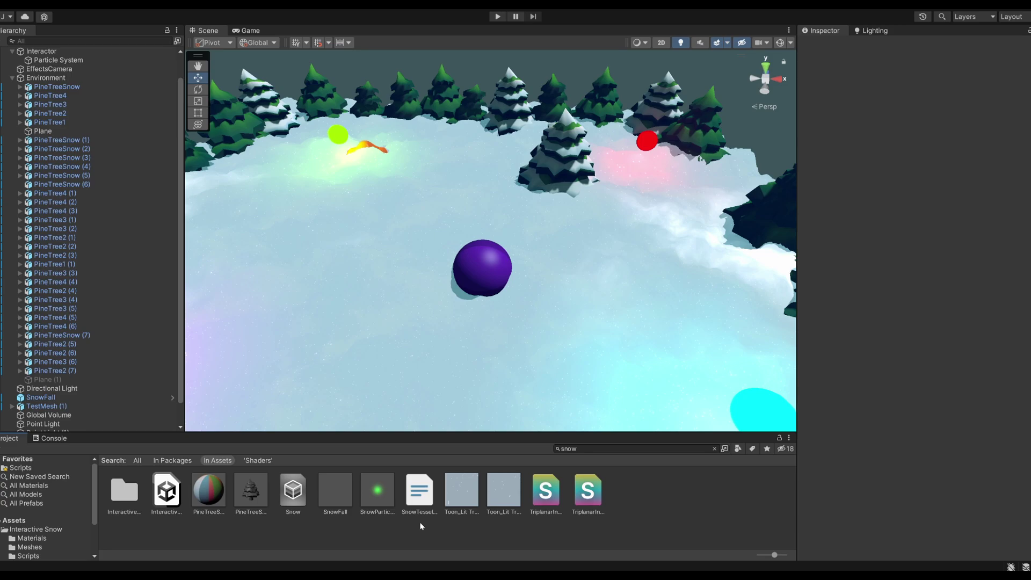
{"action": "left_click", "coordinate": [422, 517]}
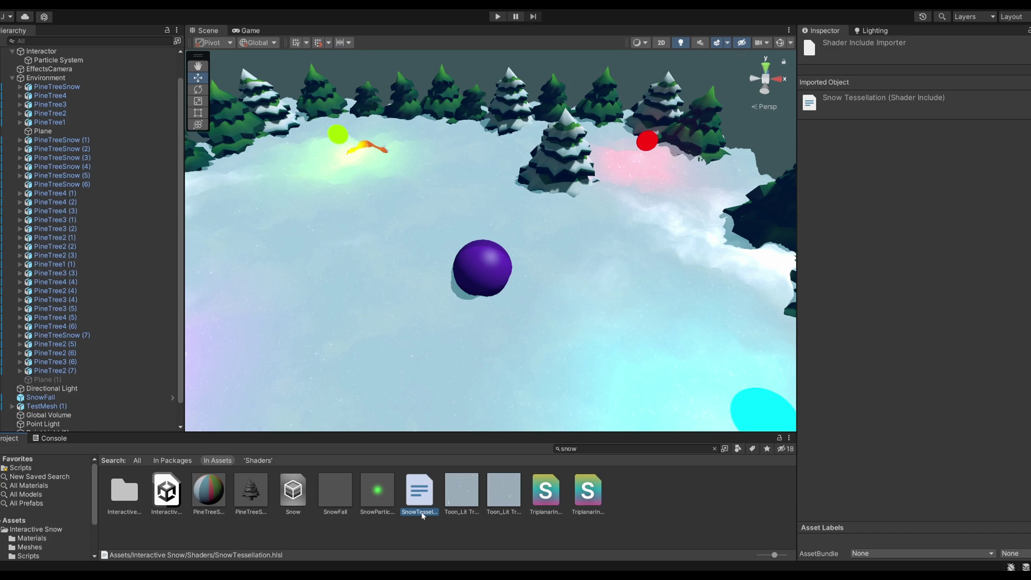
{"action": "left_click", "coordinate": [462, 502]}
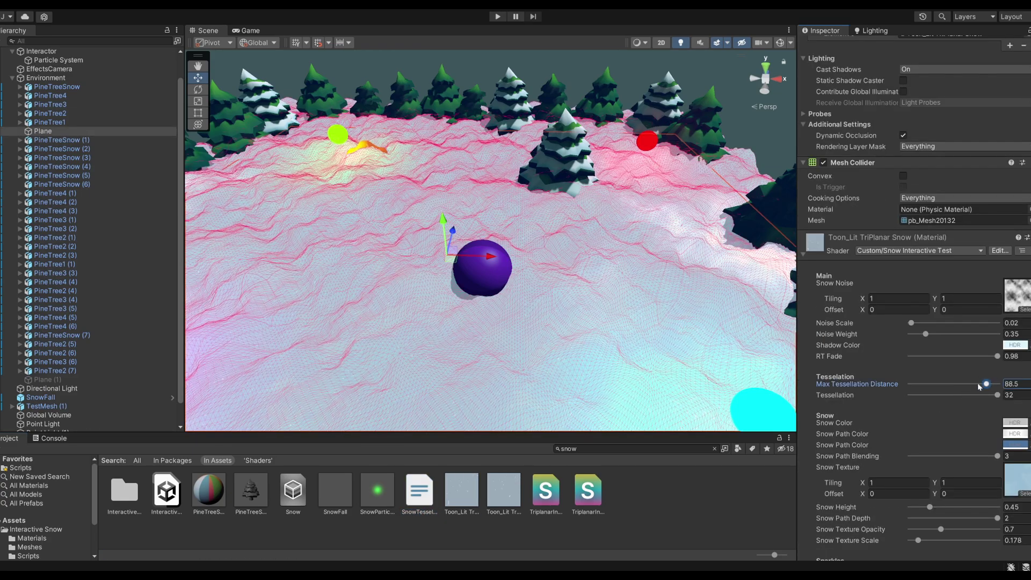
{"action": "left_click_drag", "start_coordinate": [997, 384], "coordinate": [953, 391]}
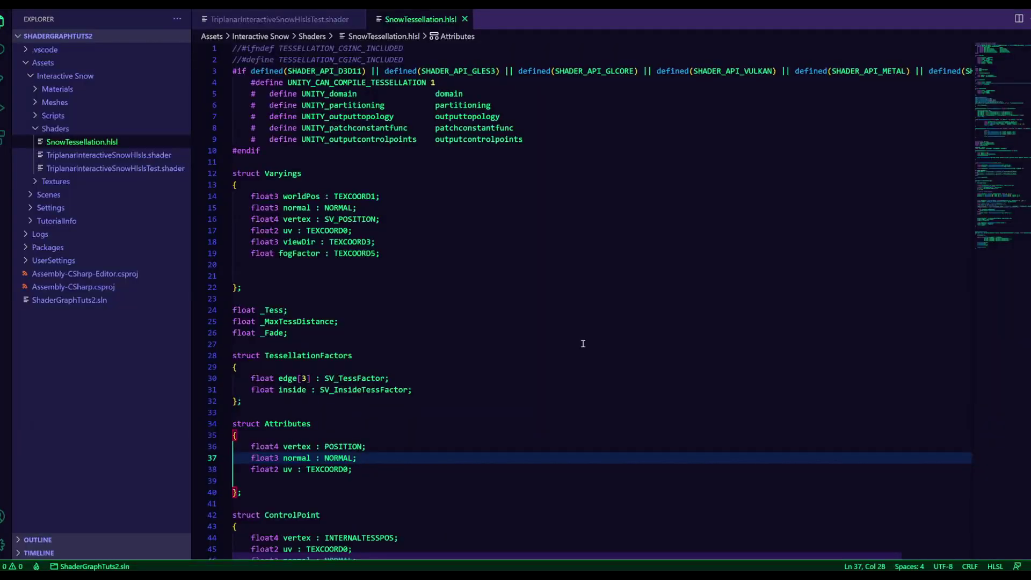
Highlight the Varyings struct and the vert function name in SnowTessellation.hlsl.
{"action": "scroll", "coordinate": [545, 275], "scroll_direction": "down", "scroll_amount": 16}
{"action": "scroll", "coordinate": [545, 275], "scroll_direction": "down", "scroll_amount": 2}
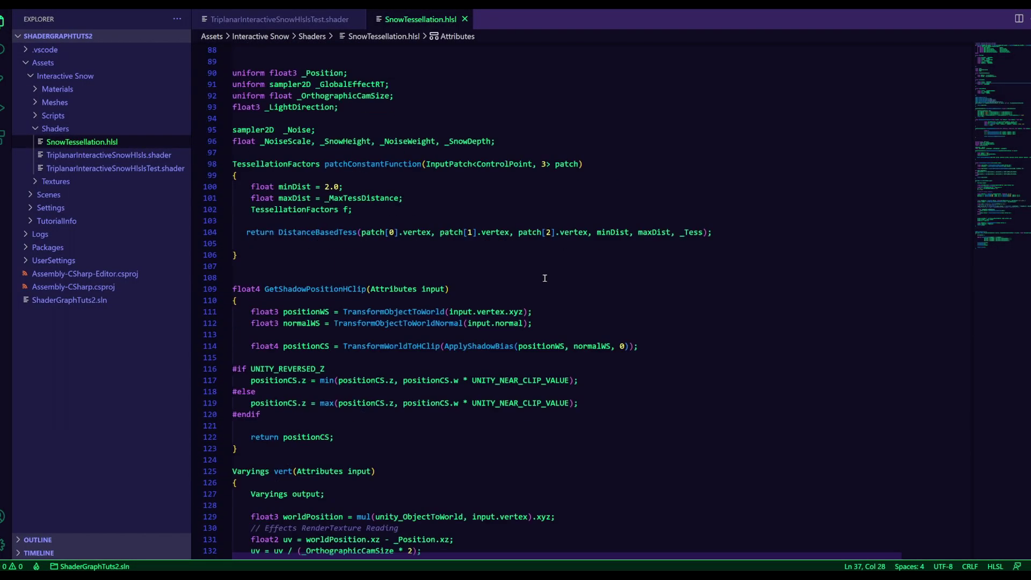
{"action": "scroll", "coordinate": [420, 255], "scroll_direction": "up", "scroll_amount": 18}
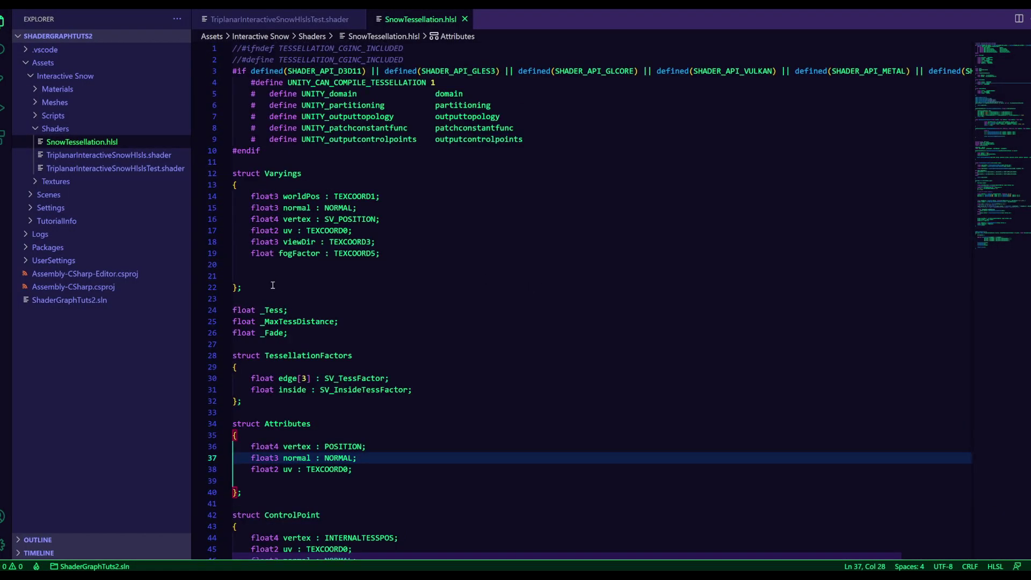
{"action": "left_click_drag", "start_coordinate": [271, 287], "coordinate": [298, 176]}
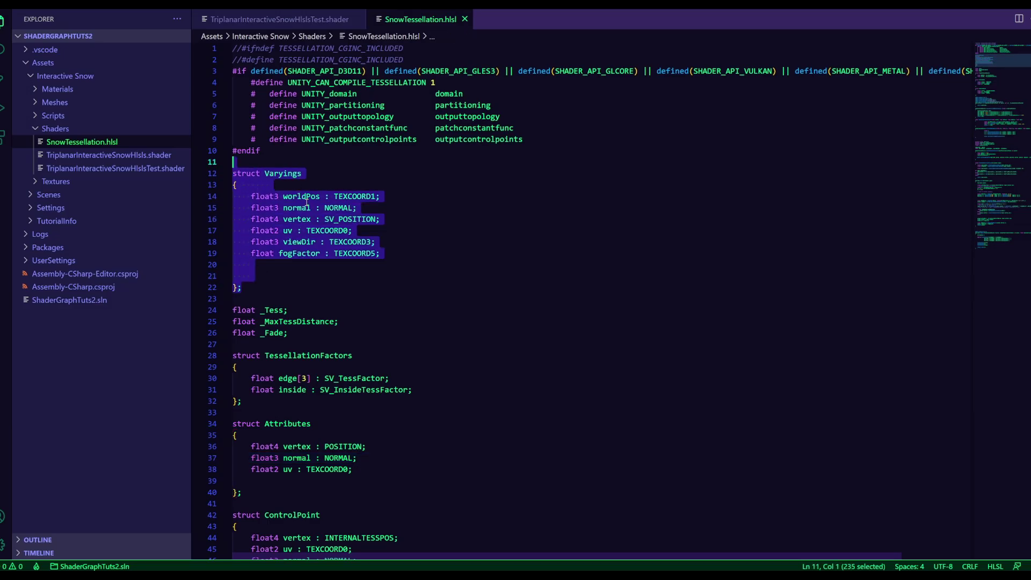
{"action": "scroll", "coordinate": [416, 250], "scroll_direction": "down", "scroll_amount": 15}
{"action": "scroll", "coordinate": [416, 251], "scroll_direction": "down", "scroll_amount": 4}
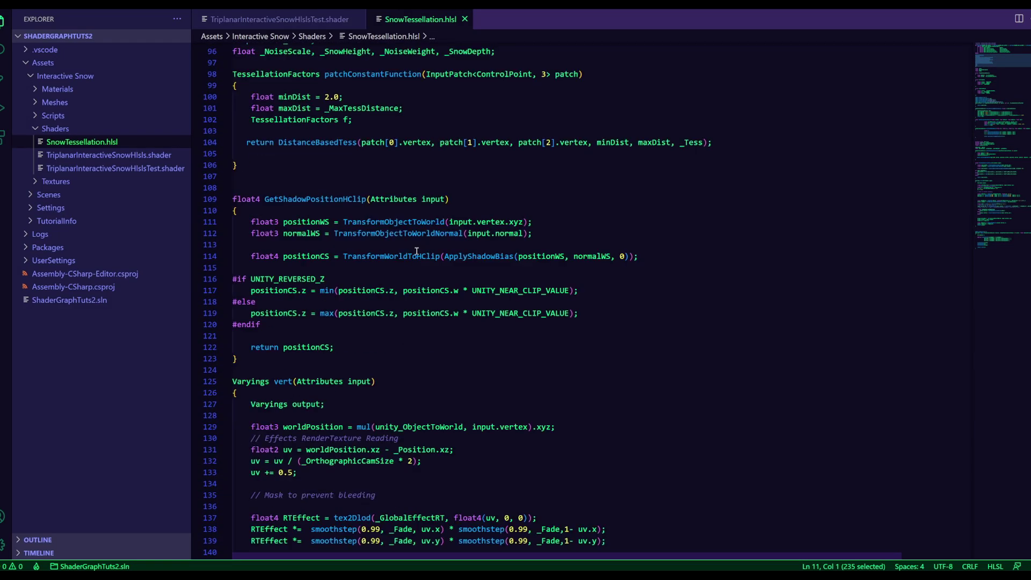
{"action": "scroll", "coordinate": [302, 253], "scroll_direction": "down", "scroll_amount": 4}
{"action": "double_click", "coordinate": [281, 158]}
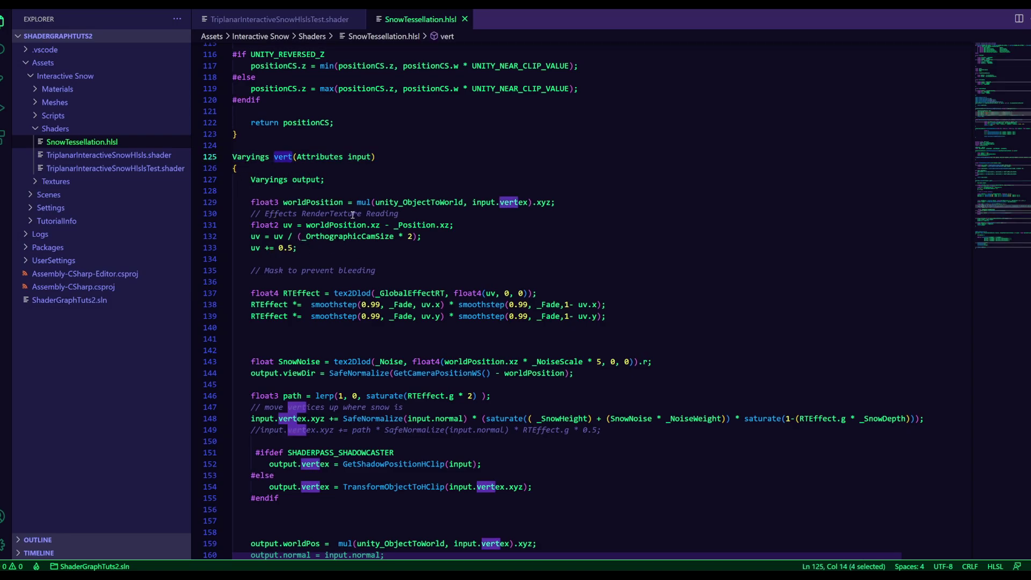
Select the vertex displacement lines 148–149 and toggle them as comments.
{"action": "scroll", "coordinate": [350, 254], "scroll_direction": "down", "scroll_amount": 3}
{"action": "left_click", "coordinate": [413, 262]}
{"action": "scroll", "coordinate": [386, 278], "scroll_direction": "down", "scroll_amount": 4}
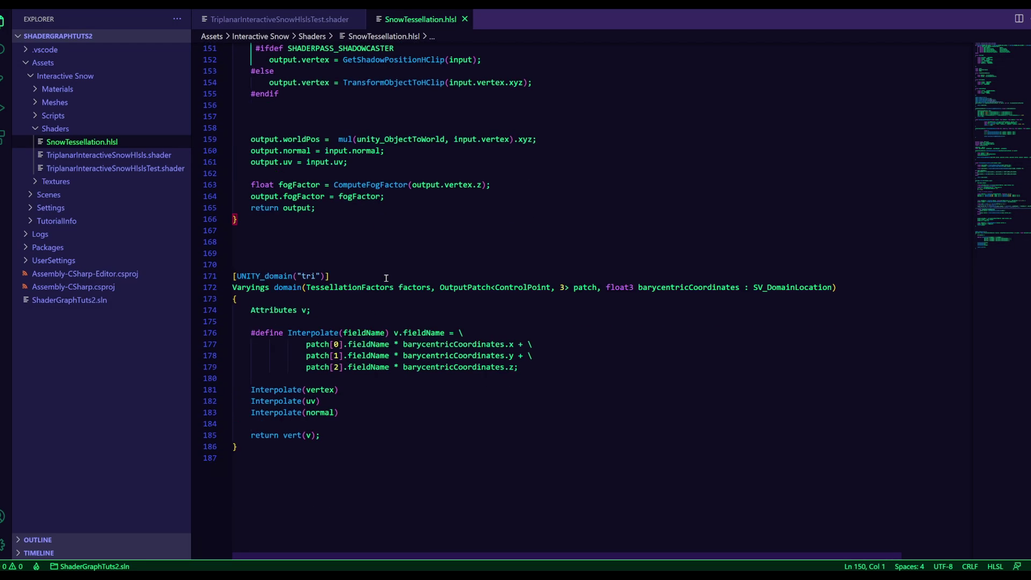
{"action": "scroll", "coordinate": [386, 278], "scroll_direction": "up", "scroll_amount": 4}
{"action": "left_click_drag", "start_coordinate": [251, 238], "coordinate": [604, 250]}
{"action": "key", "text": "ctrl+slash"}
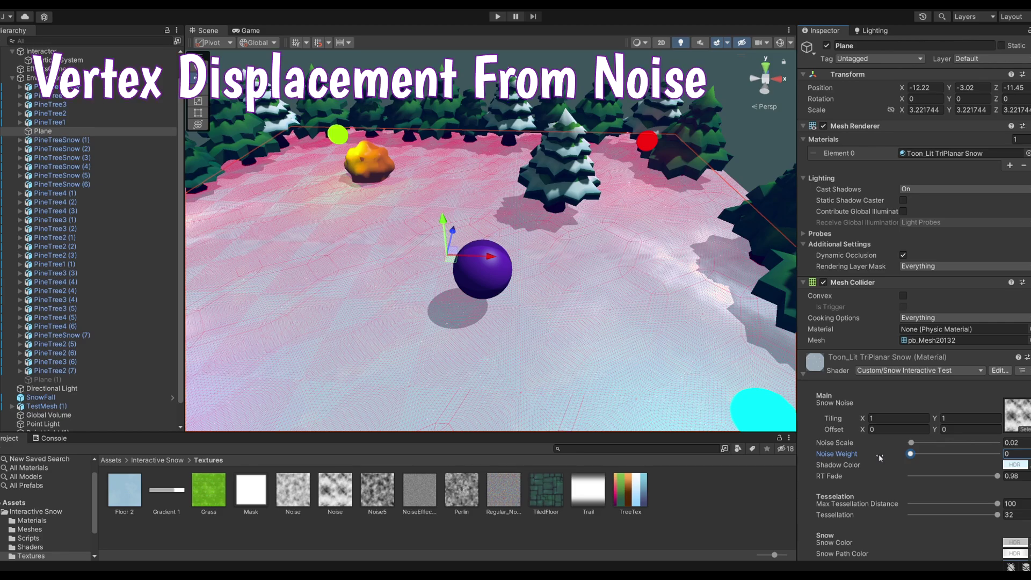
Drag the snow material's Noise Weight from 0 to 0.24 so the snow ripples.
{"action": "left_click_drag", "start_coordinate": [910, 454], "coordinate": [921, 460]}
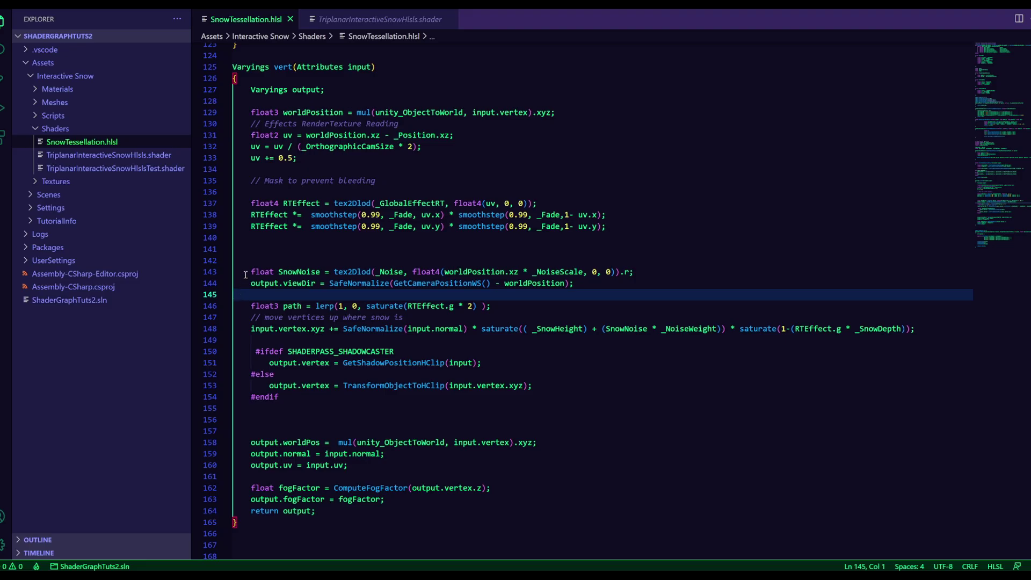
Point out worldPosition and _NoiseScale in the noise sampling on line 143.
{"action": "left_click_drag", "start_coordinate": [242, 271], "coordinate": [646, 271]}
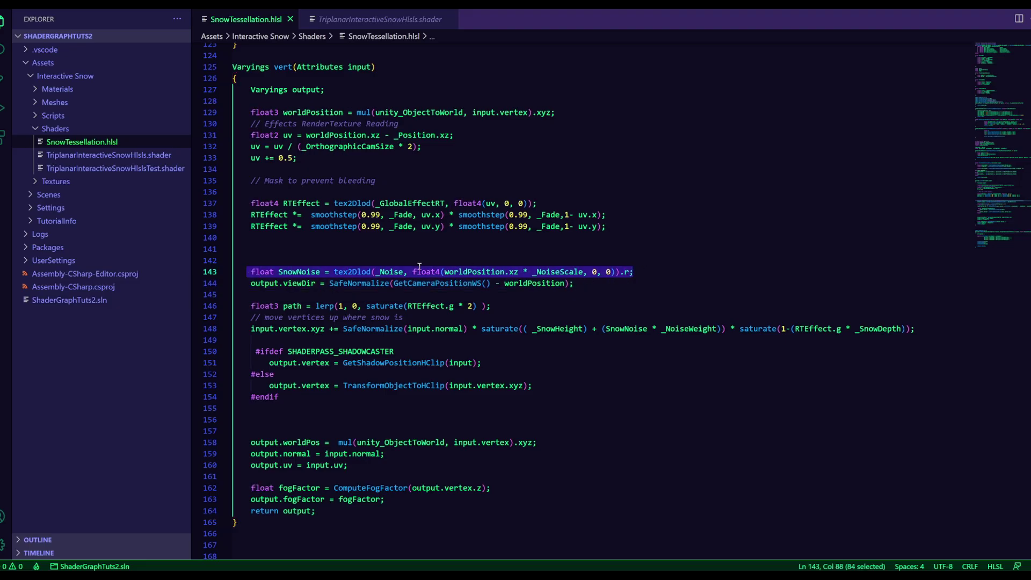
{"action": "left_click", "coordinate": [355, 272]}
{"action": "double_click", "coordinate": [483, 271]}
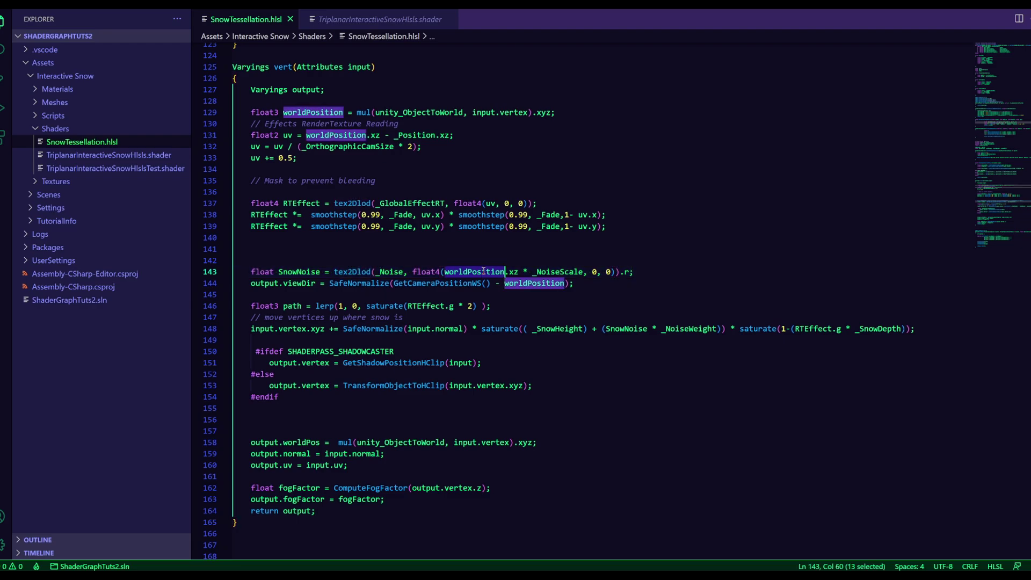
{"action": "double_click", "coordinate": [569, 273]}
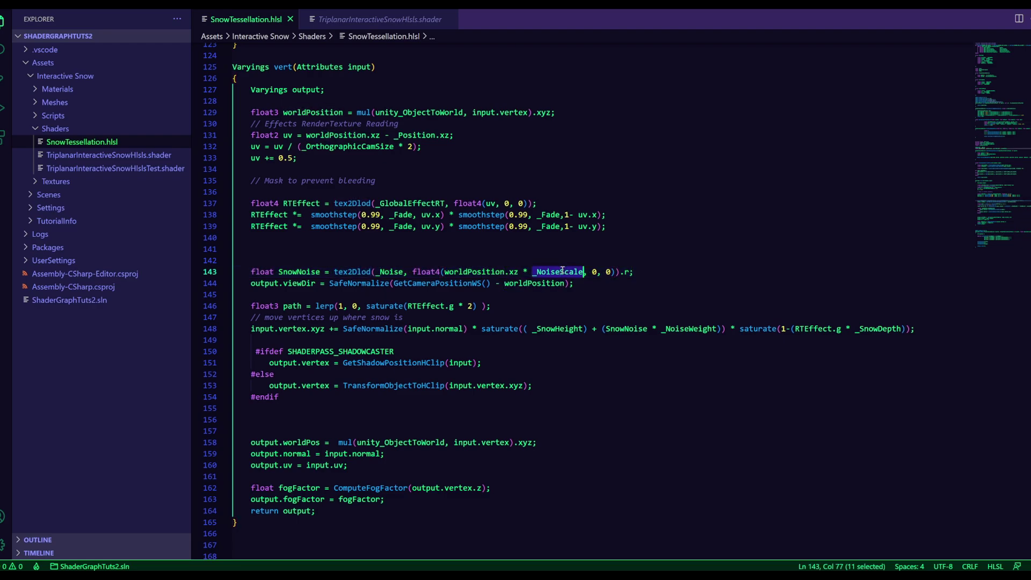
{"action": "left_click", "coordinate": [659, 271]}
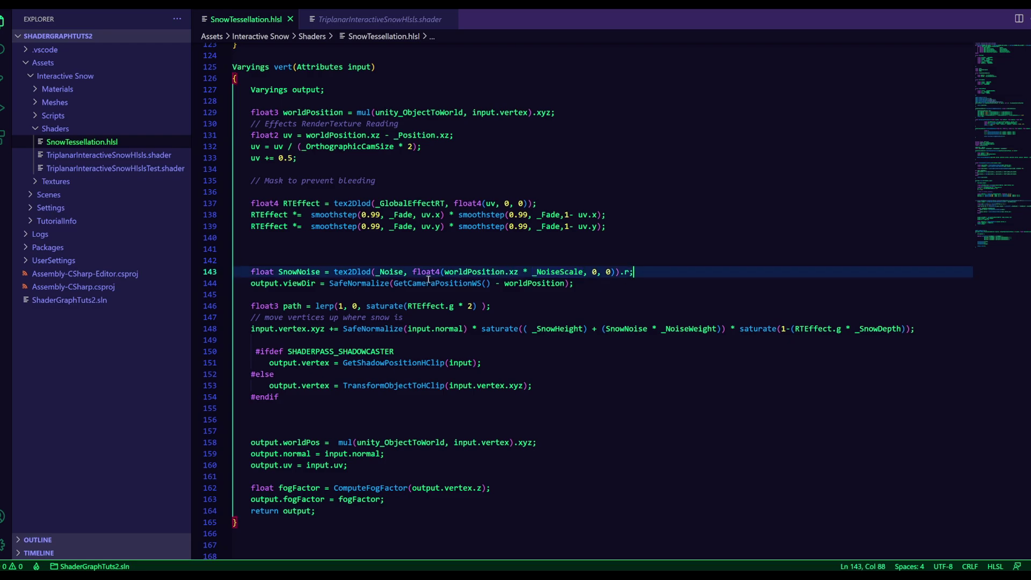
Walk through normal, saturate, _SnowHeight and _NoiseWeight in the displacement line 148.
{"action": "left_click", "coordinate": [249, 328]}
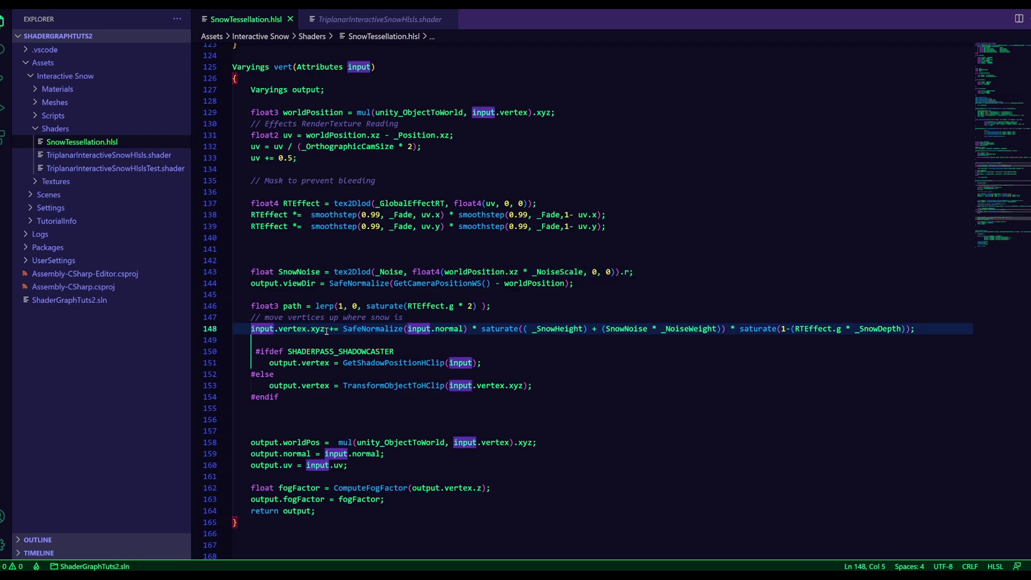
{"action": "double_click", "coordinate": [439, 329]}
{"action": "left_click", "coordinate": [504, 329]}
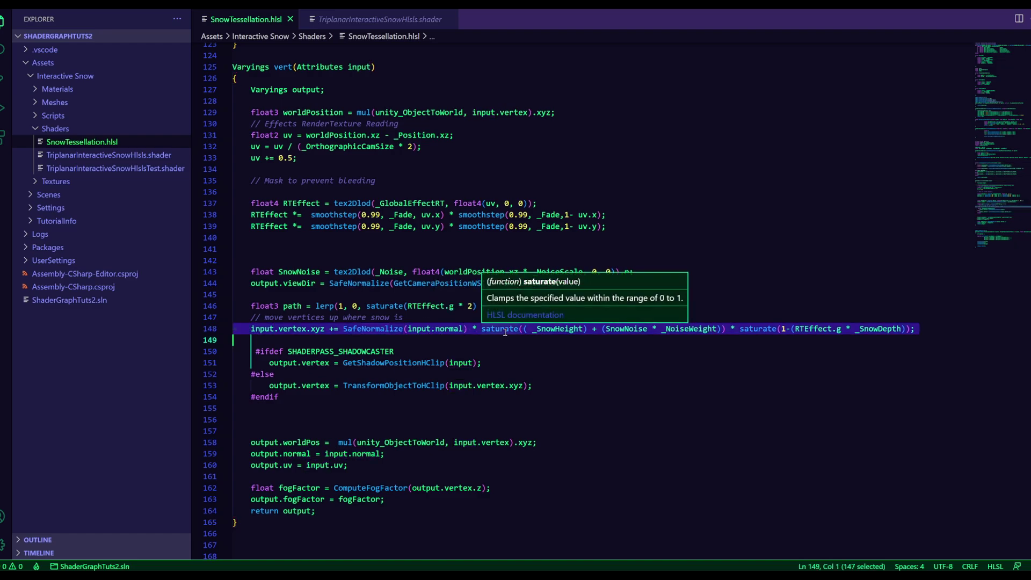
{"action": "double_click", "coordinate": [554, 329]}
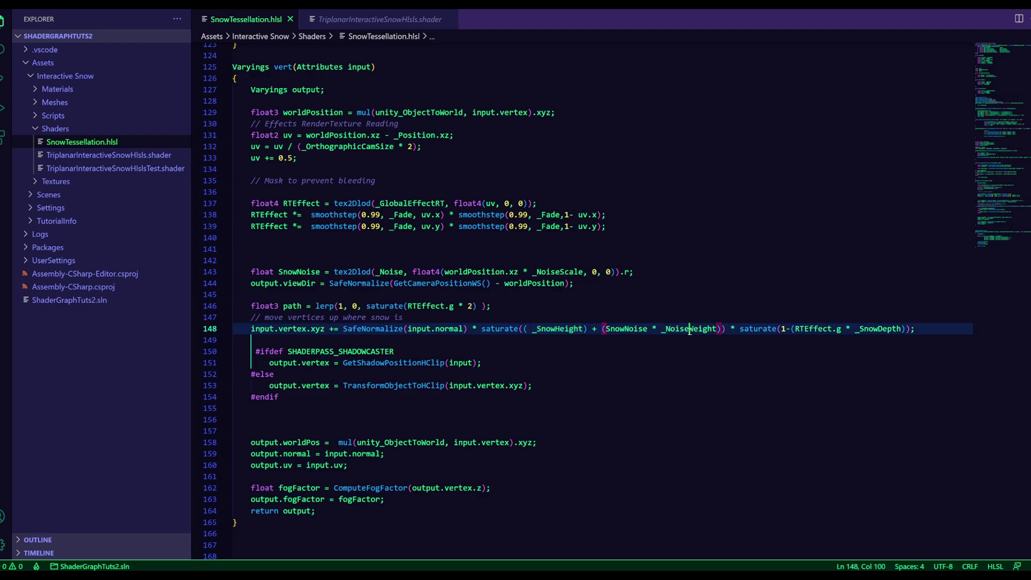
{"action": "double_click", "coordinate": [689, 330]}
{"action": "left_click", "coordinate": [731, 330]}
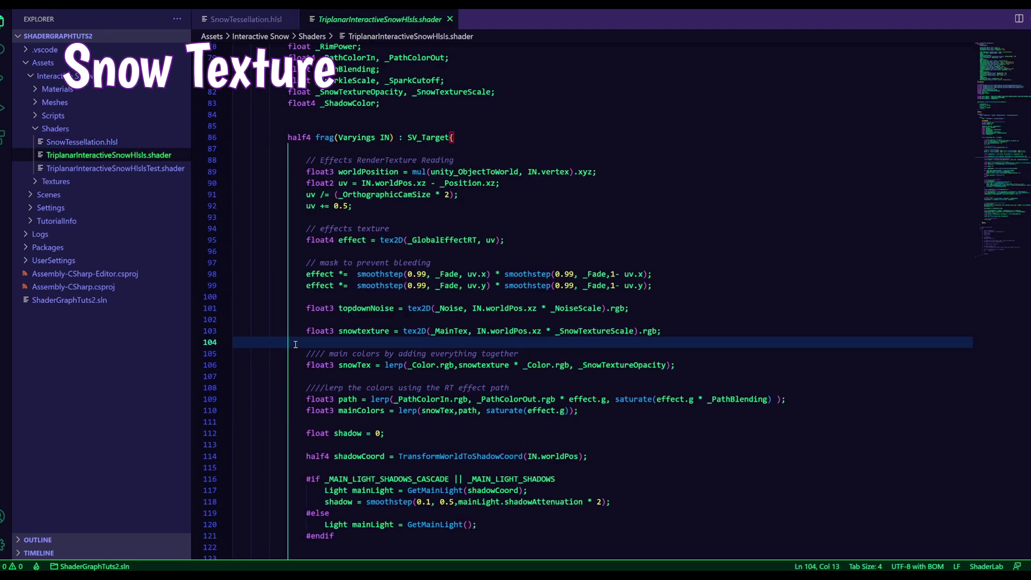
Point out worldPos and _SnowTextureScale in the snow texture sampling on line 103, then return to Unity.
{"action": "left_click", "coordinate": [307, 332]}
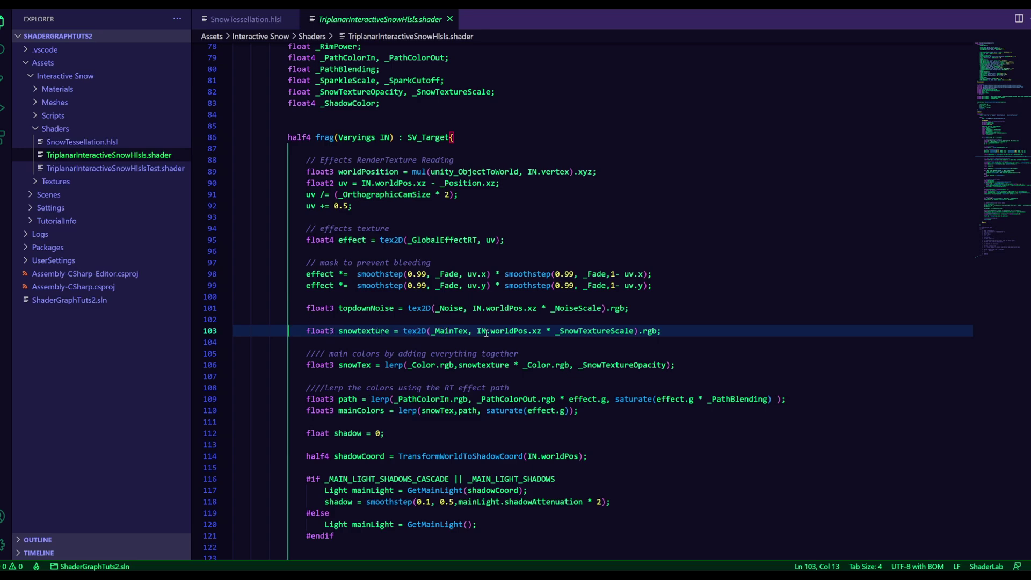
{"action": "double_click", "coordinate": [510, 331]}
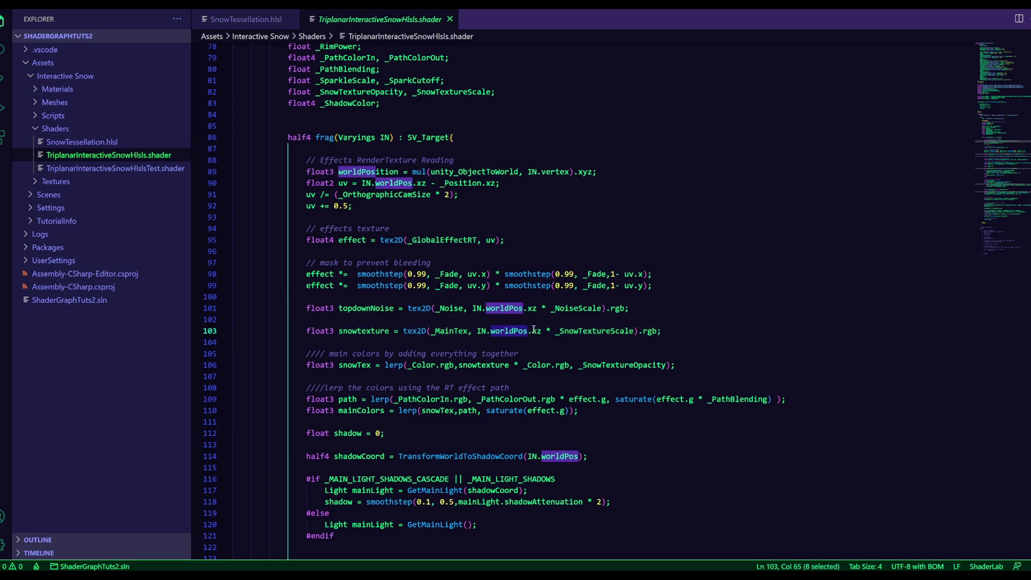
{"action": "double_click", "coordinate": [586, 331]}
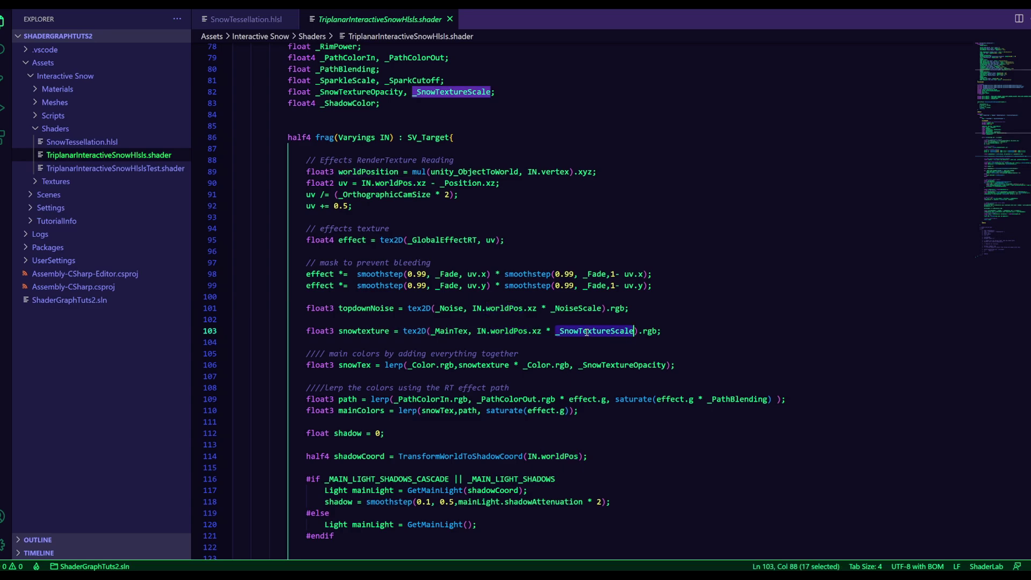
{"action": "key", "text": "alt+Tab"}
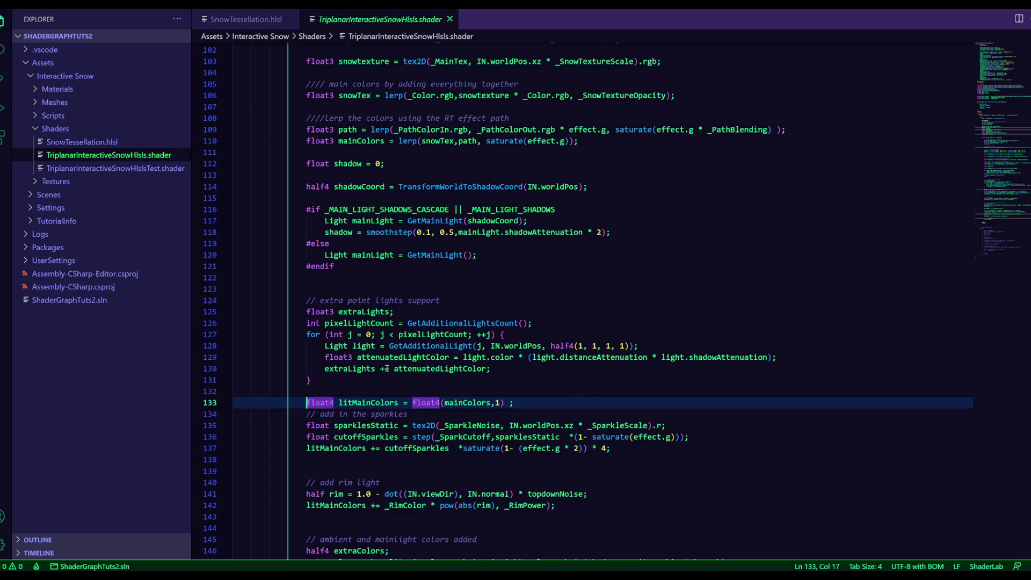
Point out shadowCoord, TransformWorldToShadowCoord and the _MAIN_LIGHT_SHADOWS check in the shader.
{"action": "key", "text": "Down"}
{"action": "key", "text": "Down"}
{"action": "key", "text": "Down"}
{"action": "key", "text": "Down"}
{"action": "key", "text": "Down"}
{"action": "key", "text": "Down"}
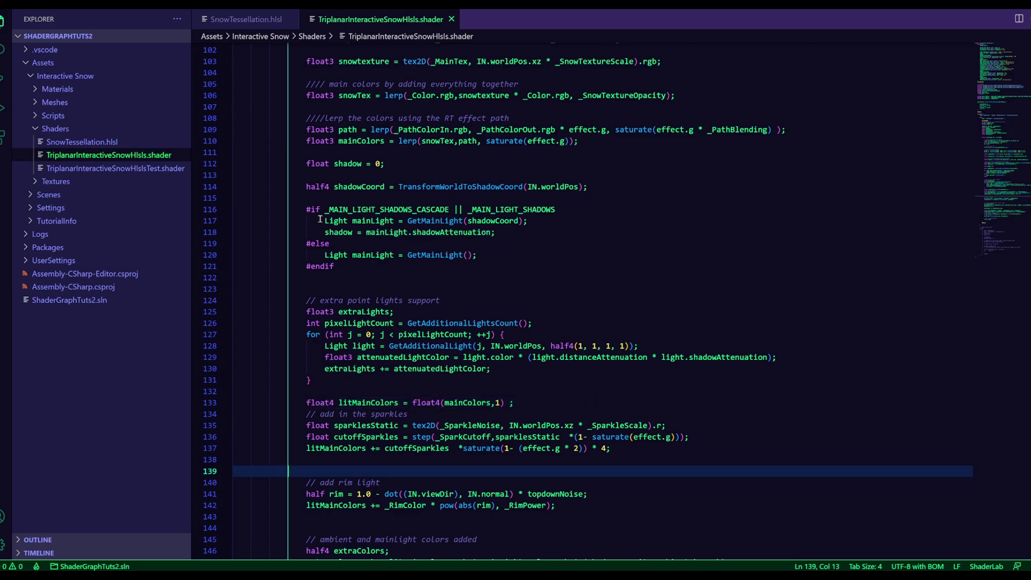
{"action": "double_click", "coordinate": [357, 187]}
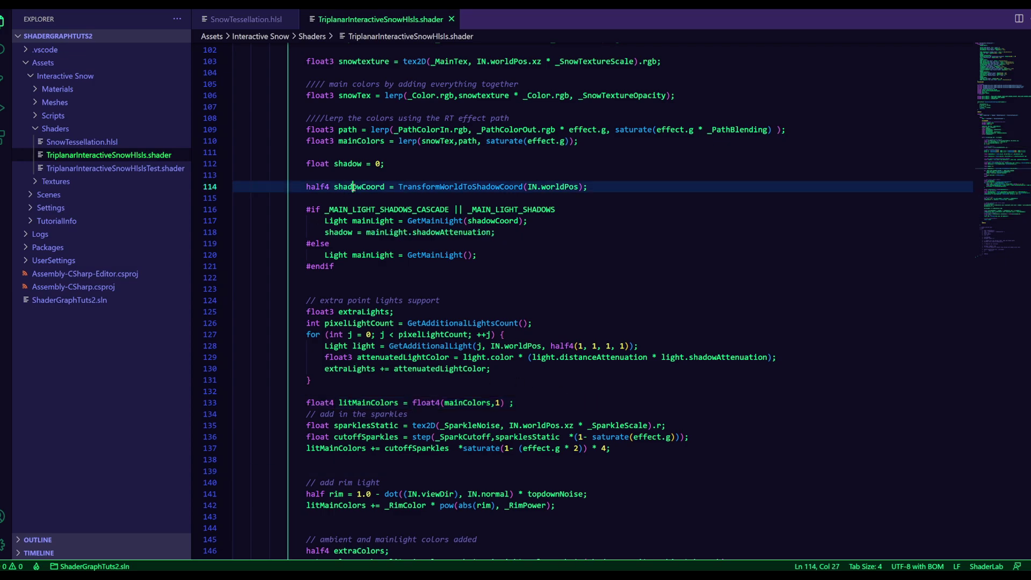
{"action": "double_click", "coordinate": [427, 187]}
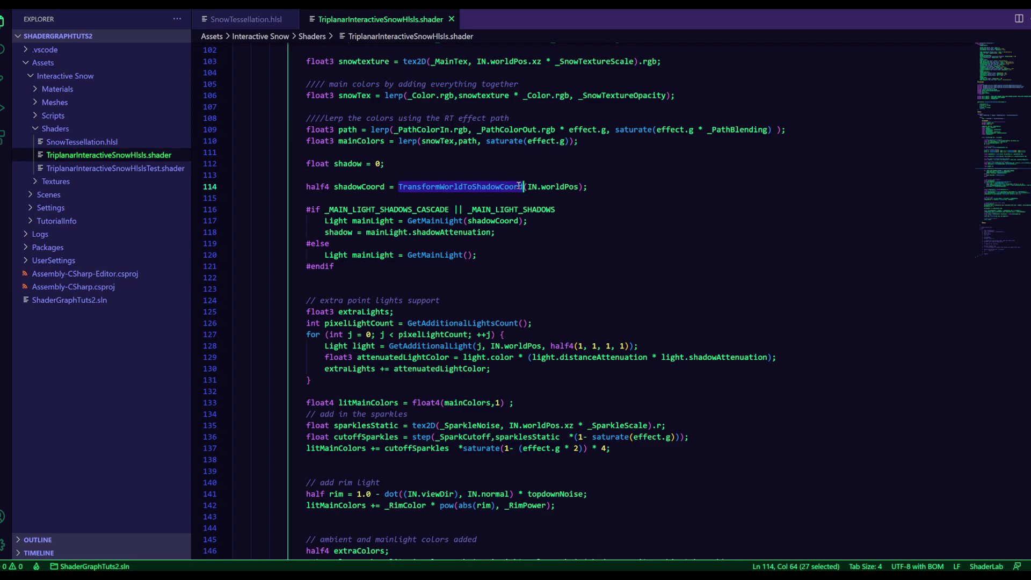
{"action": "left_click", "coordinate": [557, 185]}
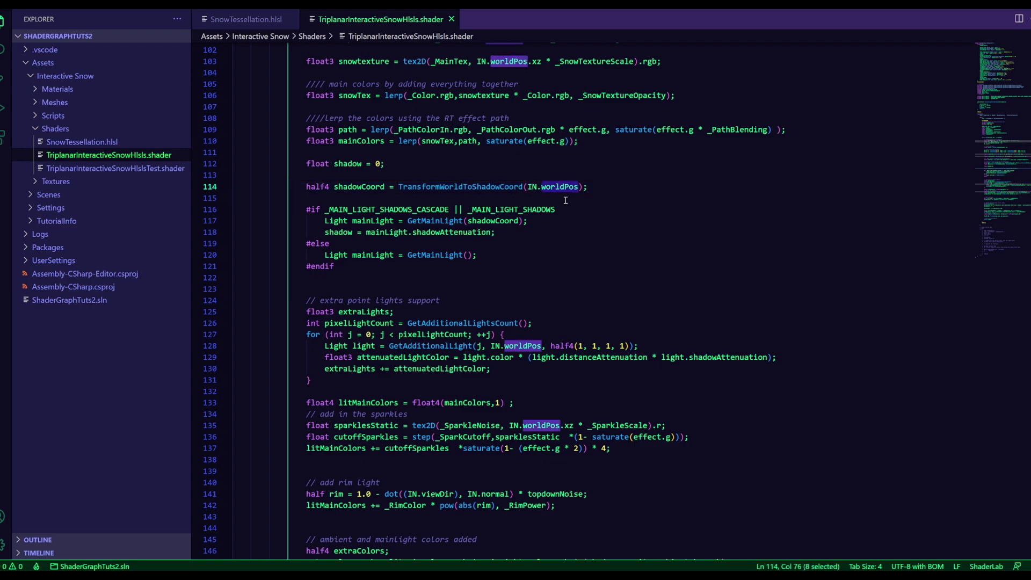
{"action": "left_click", "coordinate": [307, 199]}
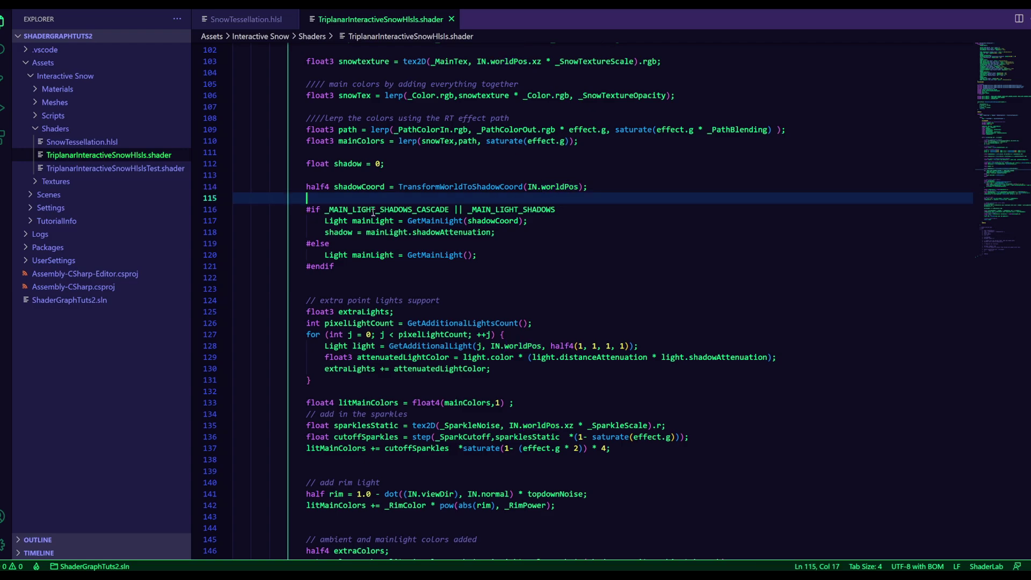
{"action": "double_click", "coordinate": [514, 209]}
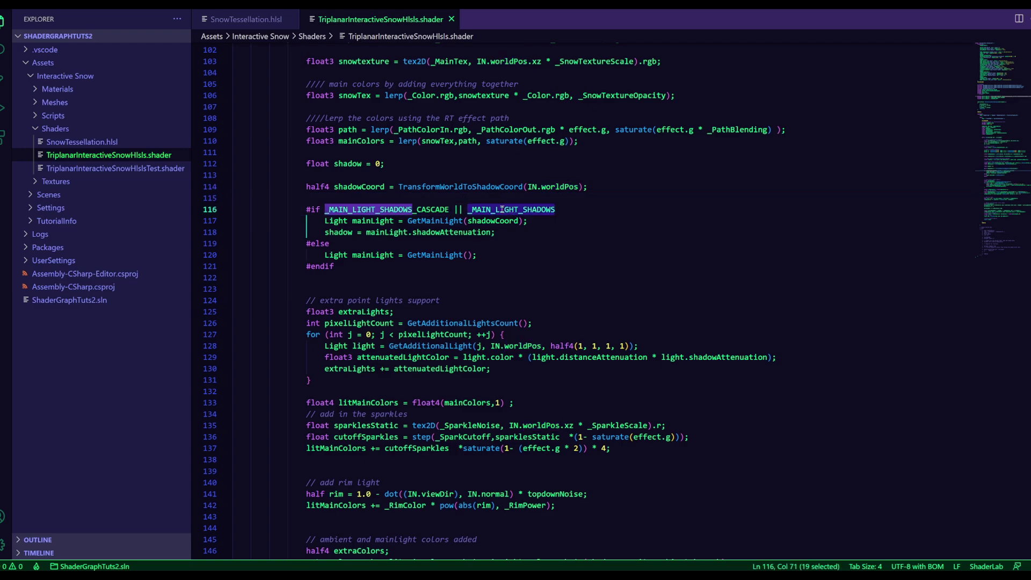
{"action": "left_click", "coordinate": [326, 221]}
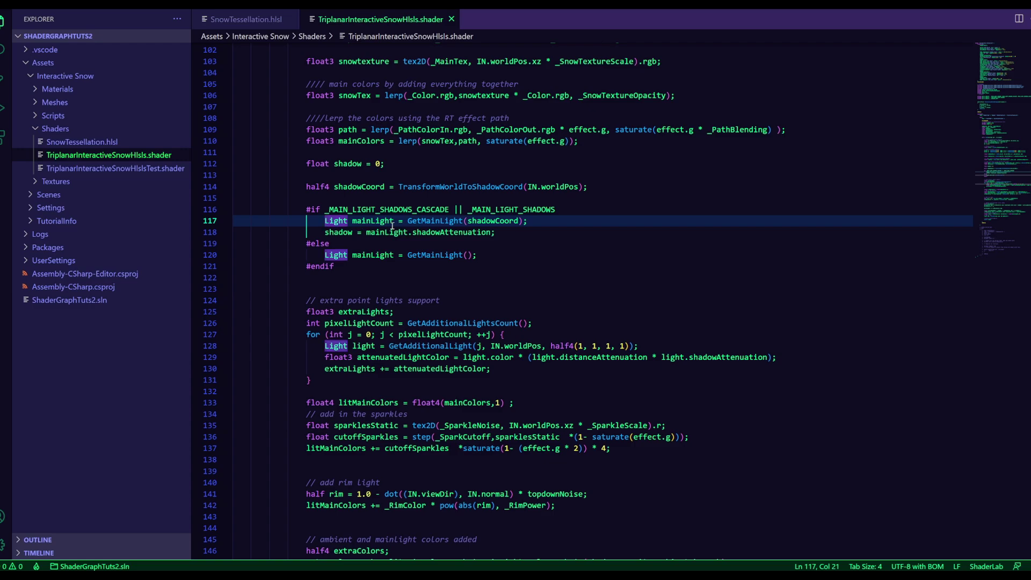
Highlight GetAdditionalLightsCount and the extra point-light loop, then return to Unity.
{"action": "scroll", "coordinate": [397, 241], "scroll_direction": "down", "scroll_amount": 2}
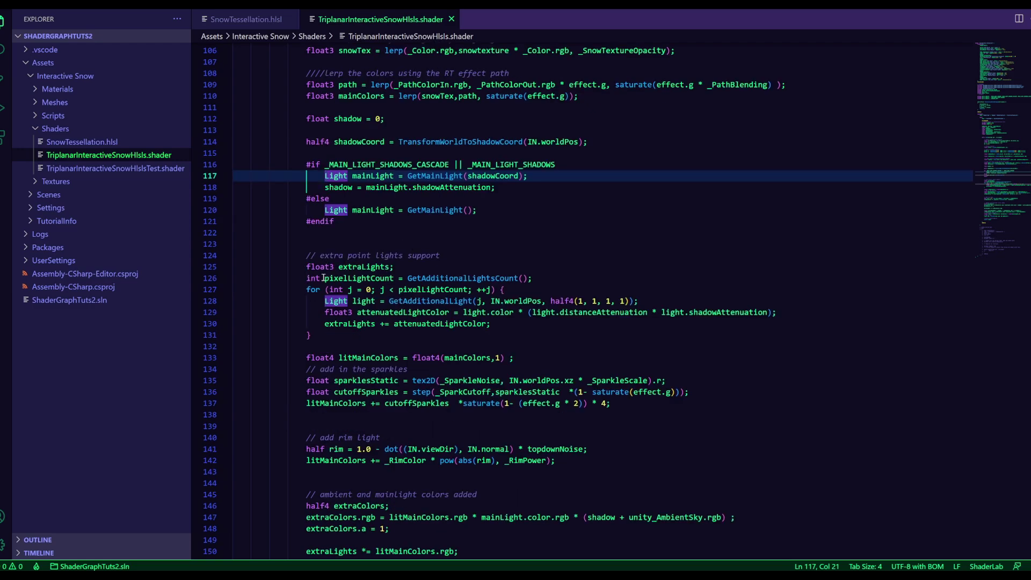
{"action": "double_click", "coordinate": [479, 278]}
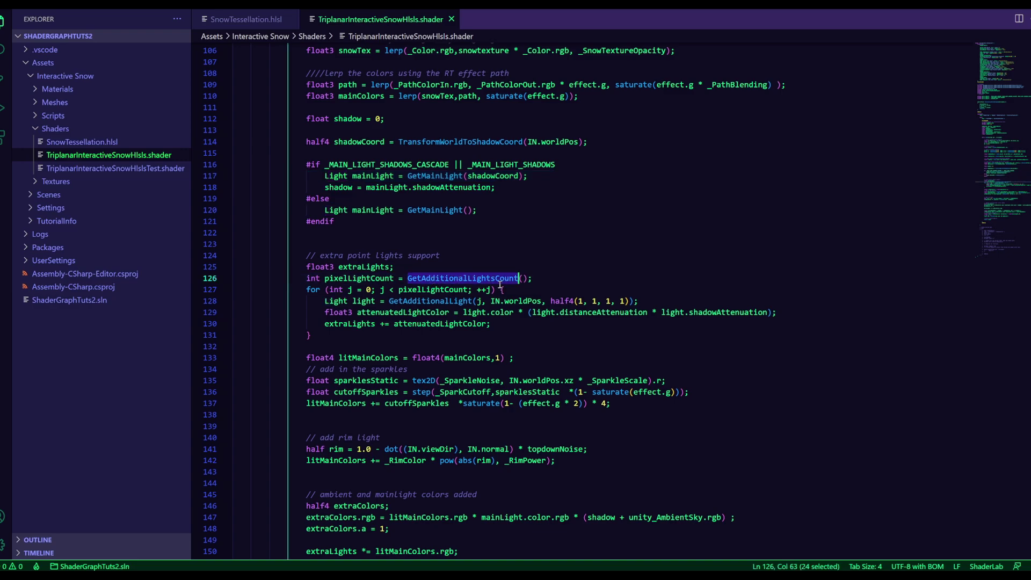
{"action": "left_click", "coordinate": [536, 281]}
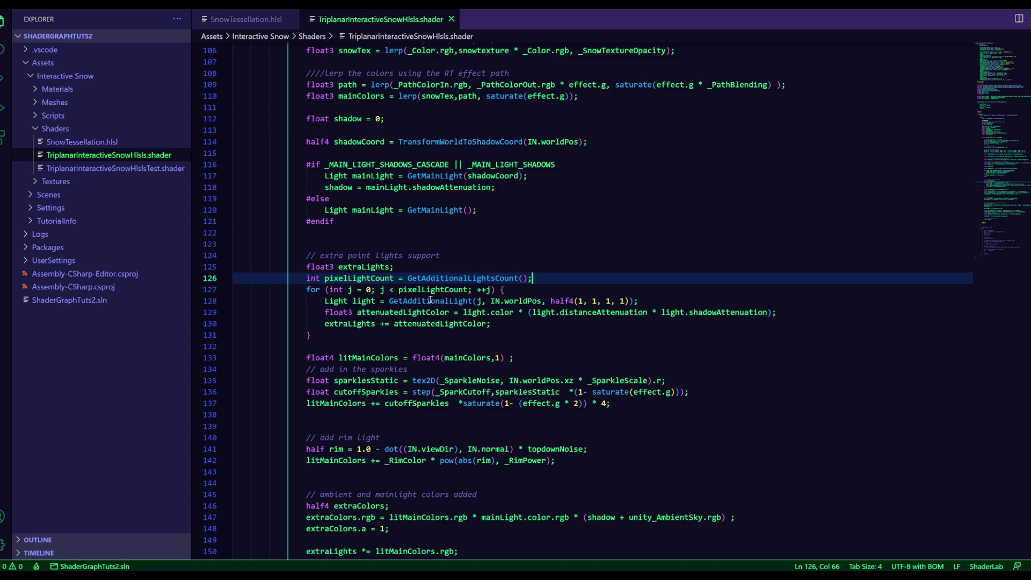
{"action": "left_click", "coordinate": [482, 334]}
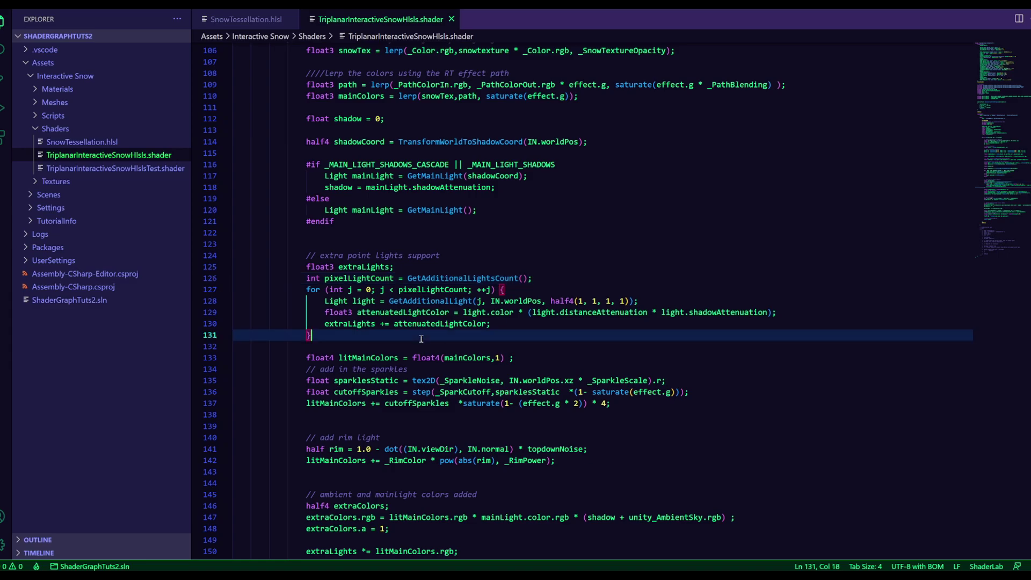
{"action": "key", "text": "alt+Tab"}
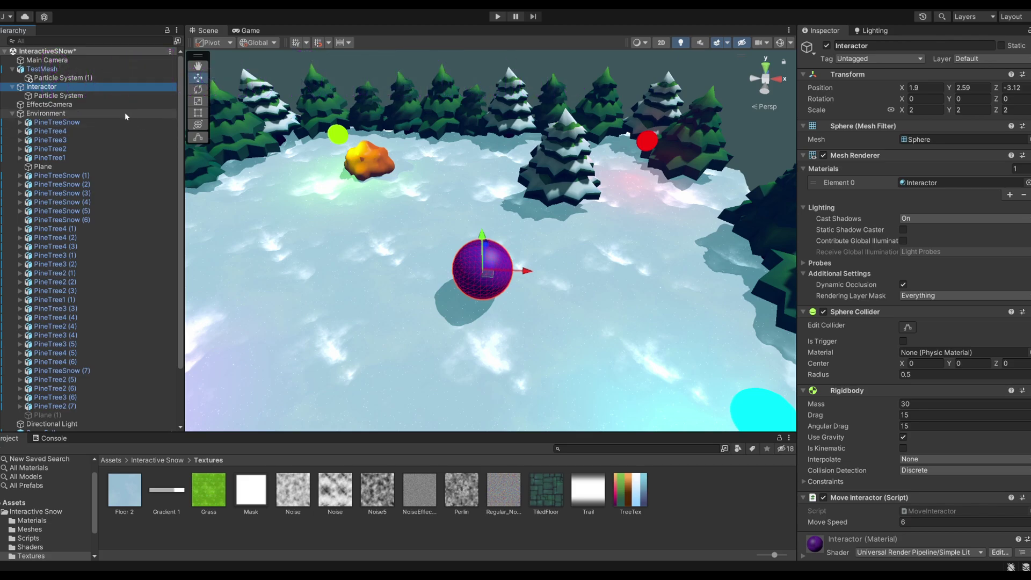
Inspect the EffectsCamera's ShaderRT output and its Set Interactive Shader Effects component.
{"action": "left_click", "coordinate": [58, 95]}
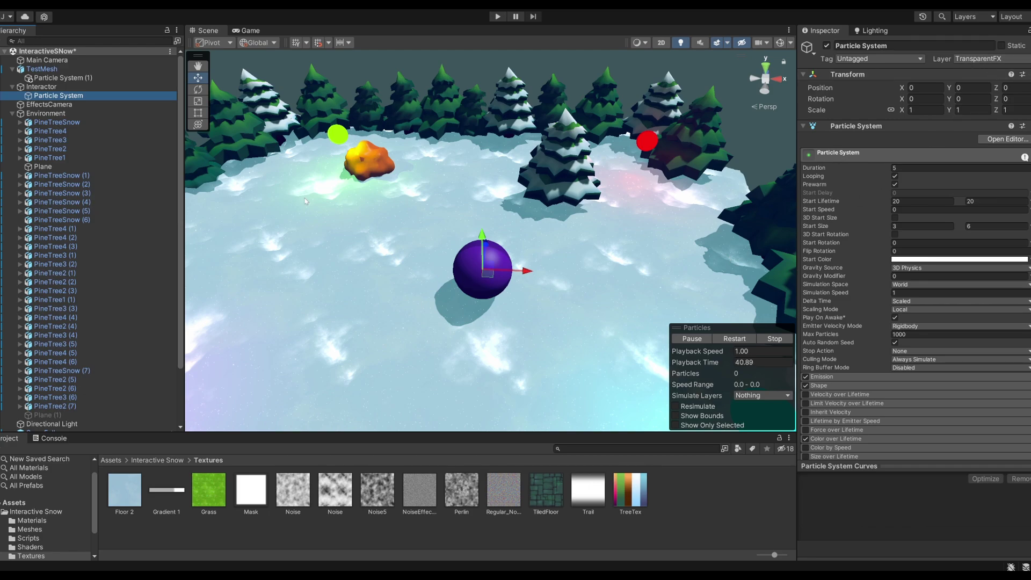
{"action": "left_click", "coordinate": [51, 105]}
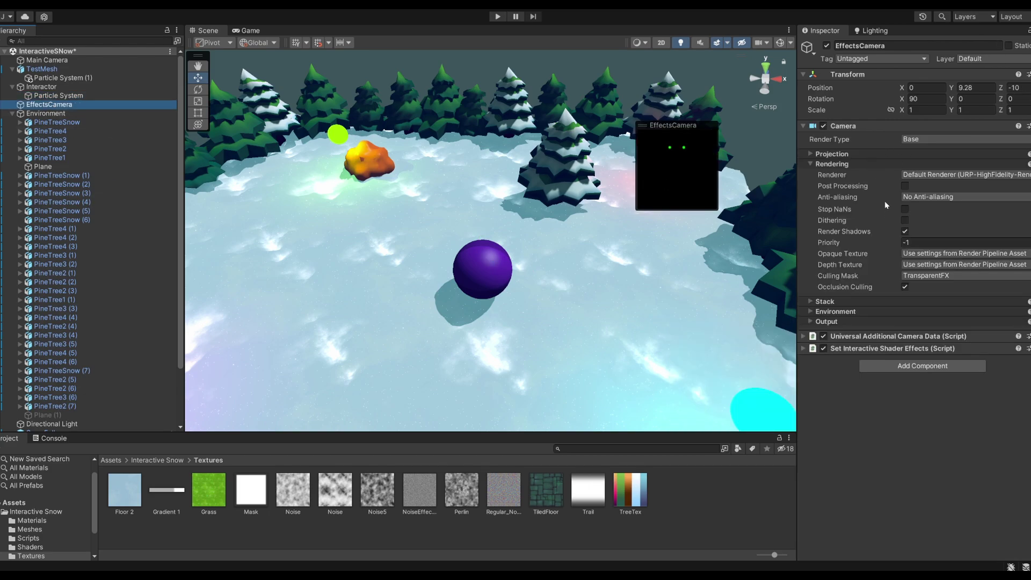
{"action": "left_click", "coordinate": [869, 322]}
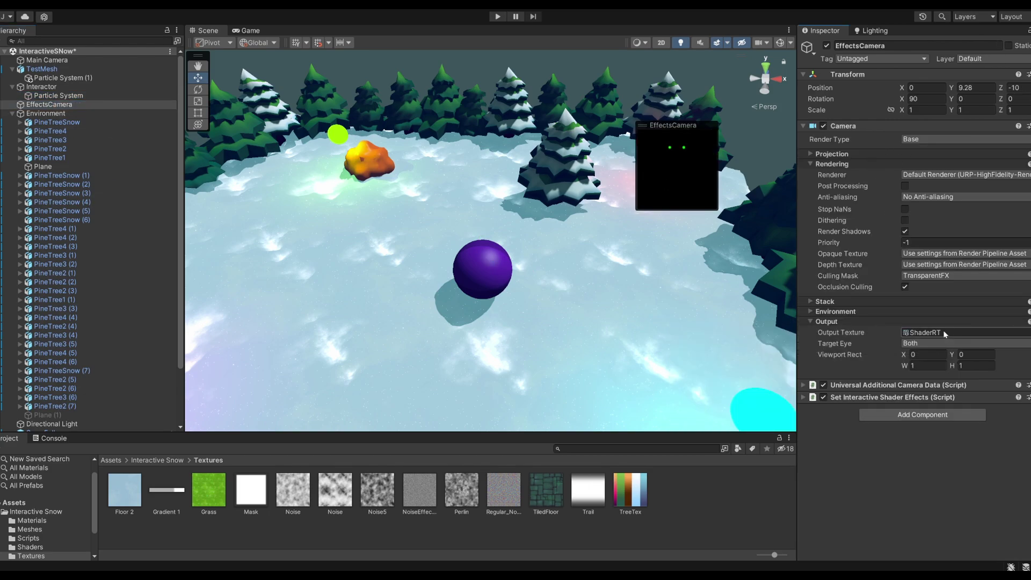
{"action": "left_click", "coordinate": [944, 333]}
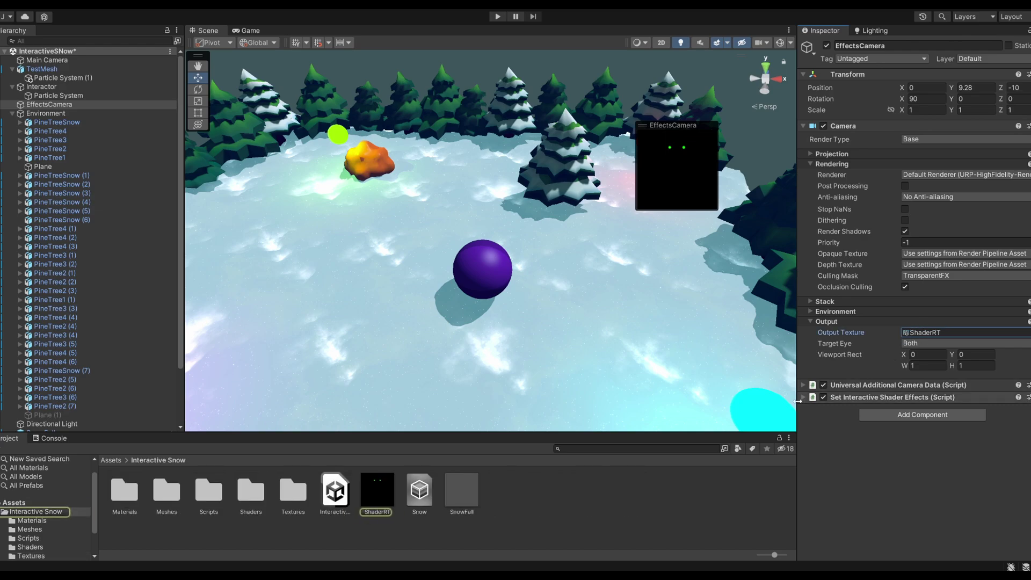
{"action": "left_click", "coordinate": [803, 398]}
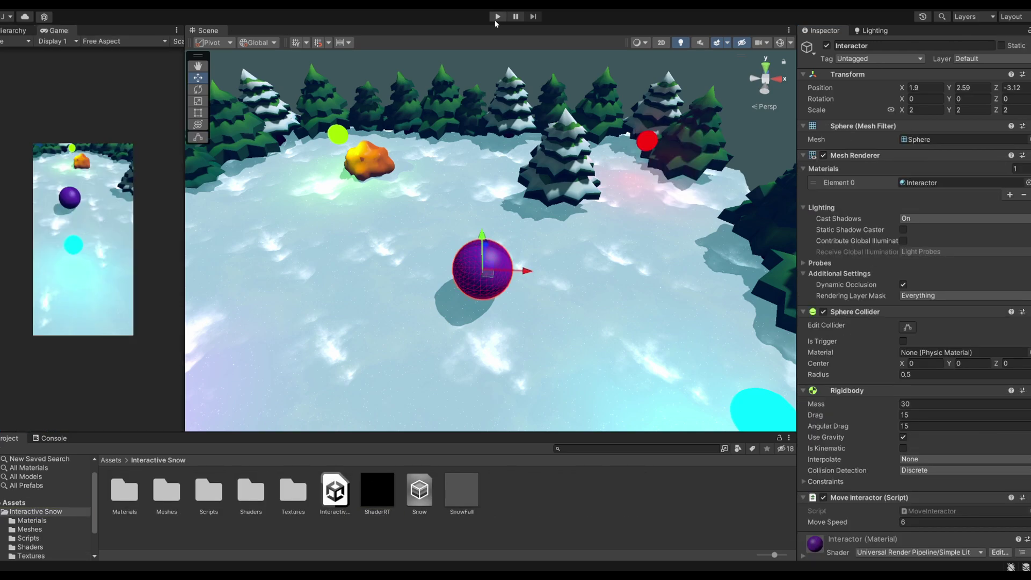
Play the scene, roll the purple sphere with WASD to carve looping trails, then stop.
{"action": "left_click", "coordinate": [495, 21]}
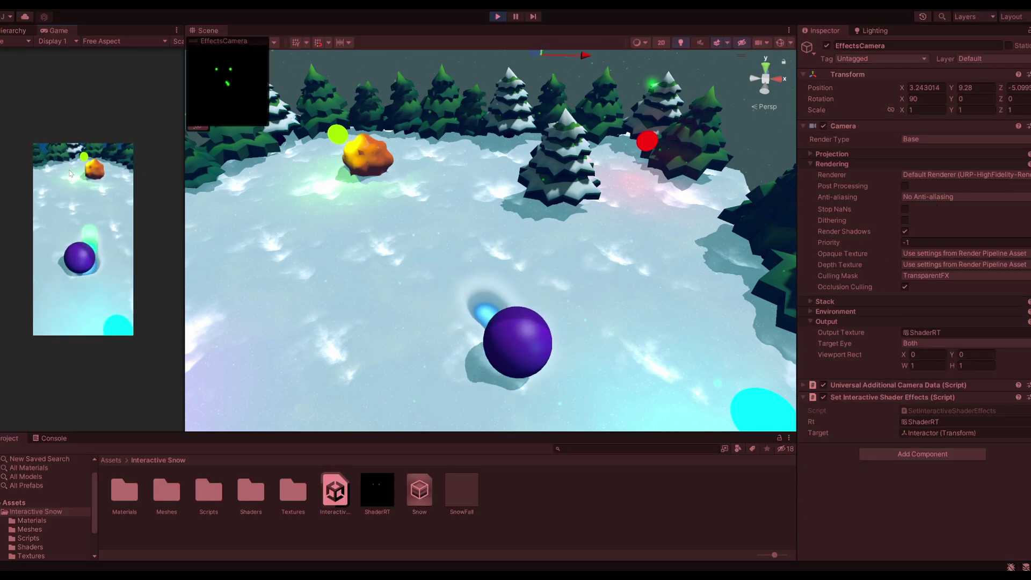
{"action": "key", "text": "s"}
{"action": "key", "text": "a"}
{"action": "key", "text": "w"}
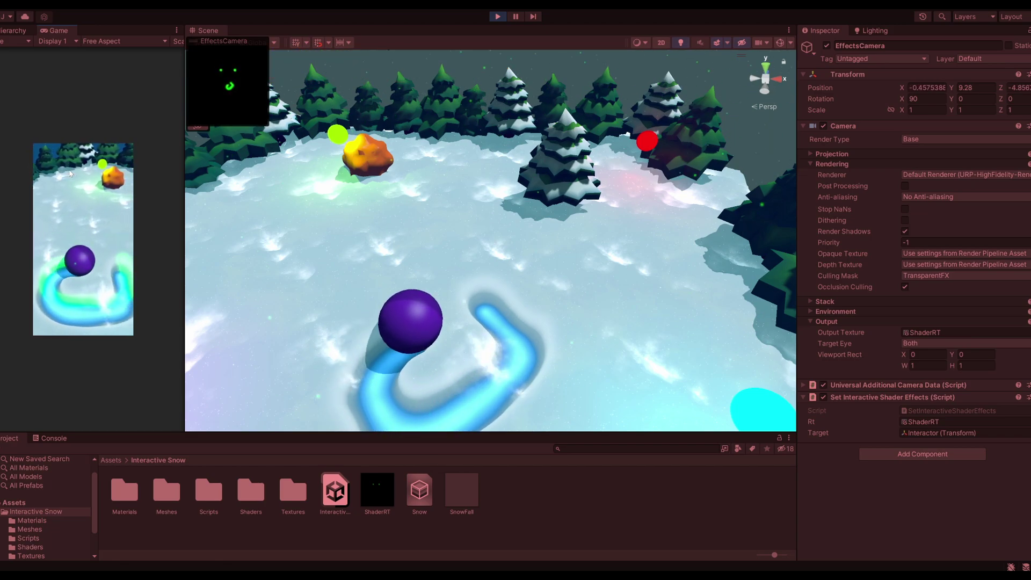
{"action": "key", "text": "d"}
{"action": "key", "text": "a"}
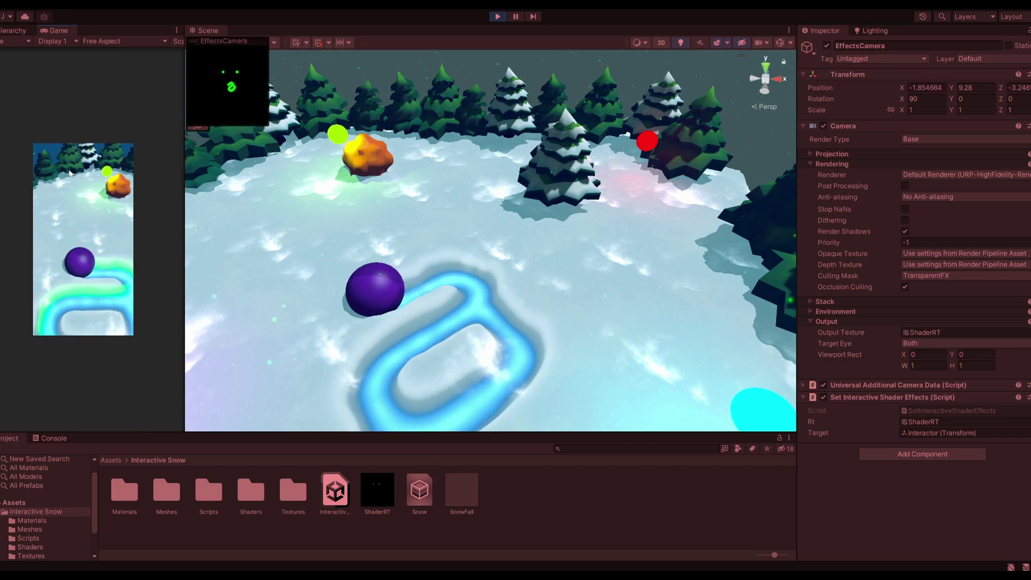
{"action": "key", "text": "w"}
{"action": "key", "text": "d"}
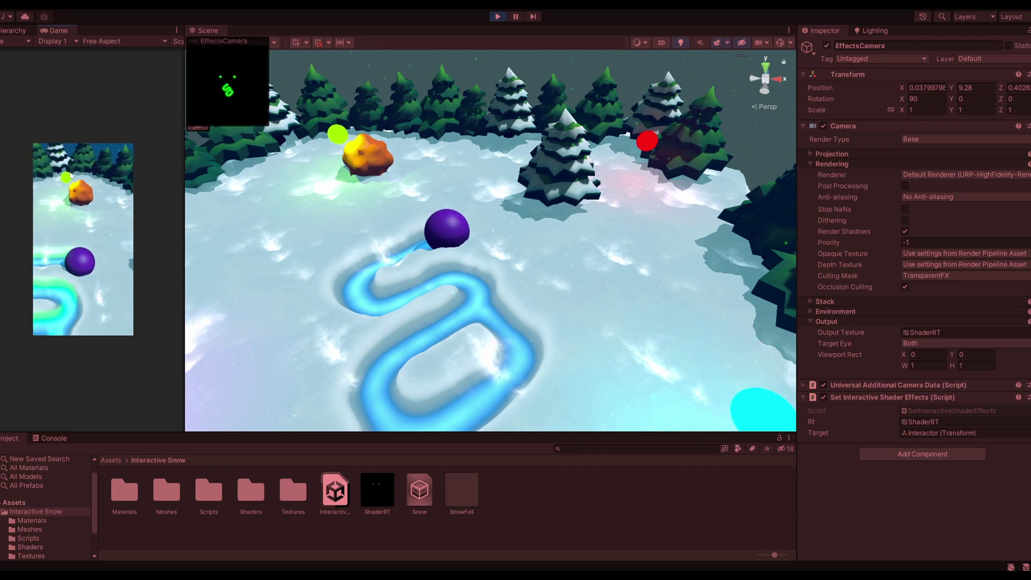
{"action": "key", "text": "s"}
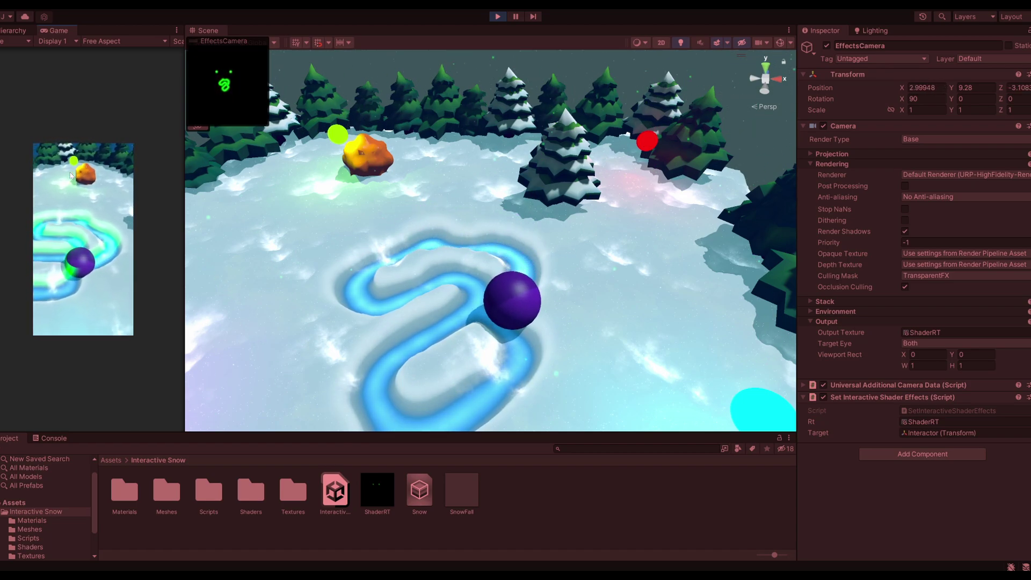
{"action": "key", "text": "a"}
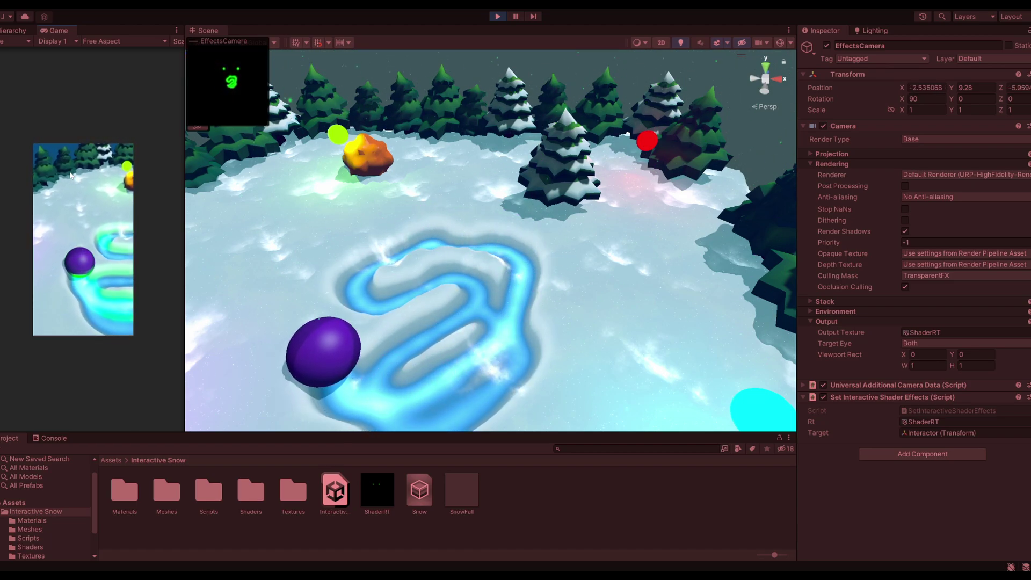
{"action": "key", "text": "w"}
{"action": "key", "text": "ctrl+p"}
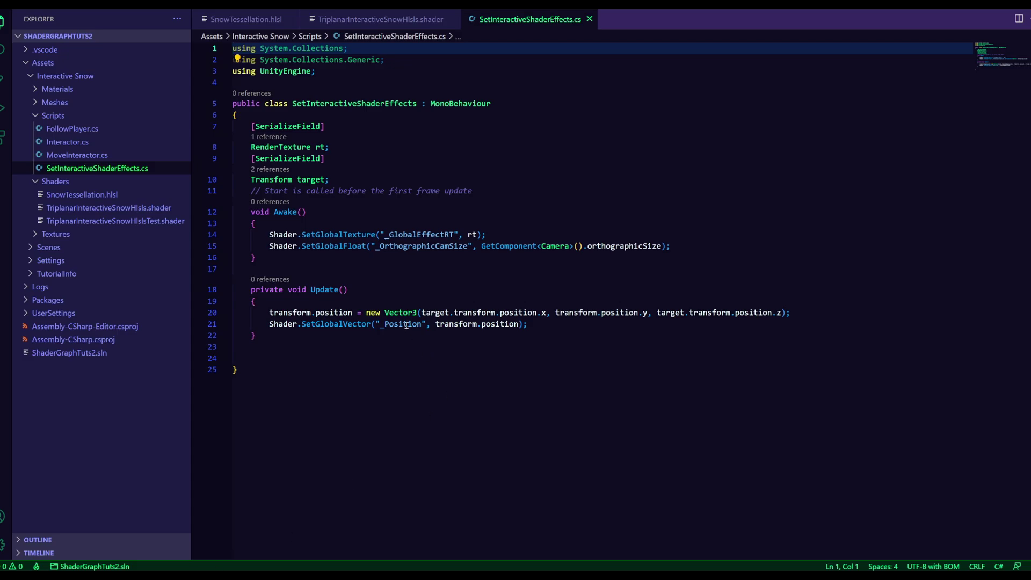
Trace _Position from SetInteractiveShaderEffects.cs into SnowTessellation's UV calculation with _OrthographicCamSize.
{"action": "double_click", "coordinate": [393, 323]}
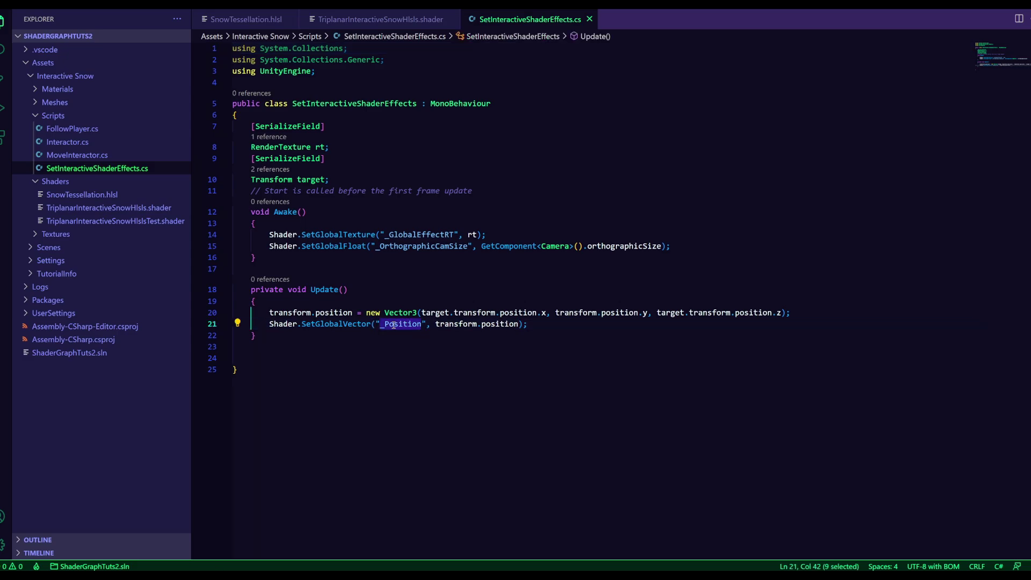
{"action": "left_click", "coordinate": [328, 20]}
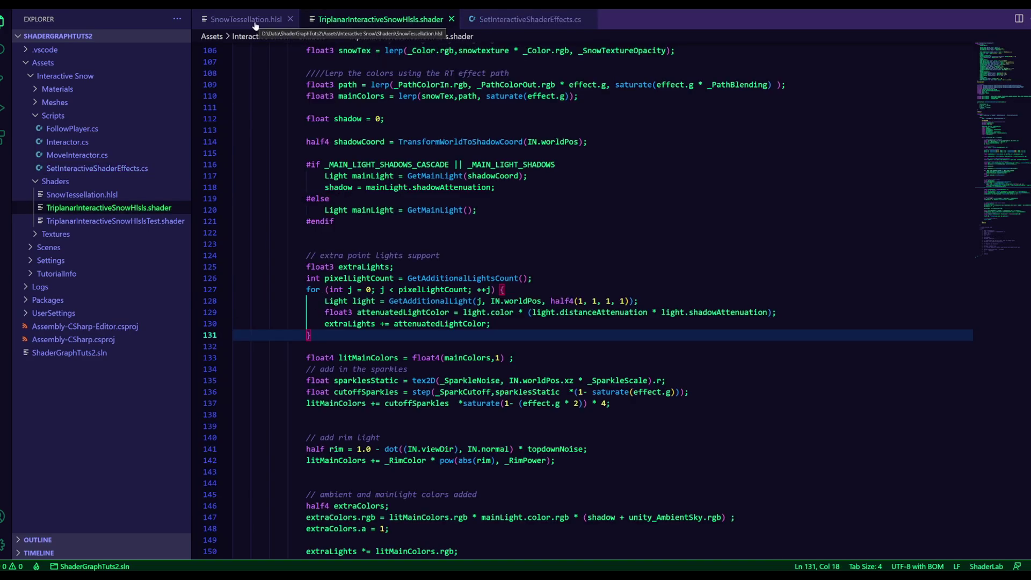
{"action": "left_click", "coordinate": [261, 19]}
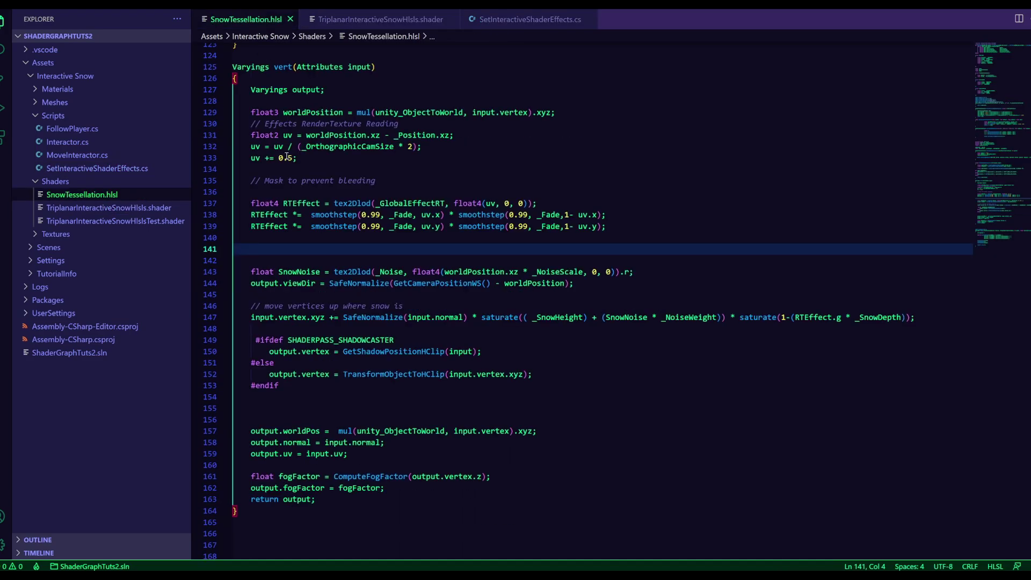
{"action": "double_click", "coordinate": [396, 135]}
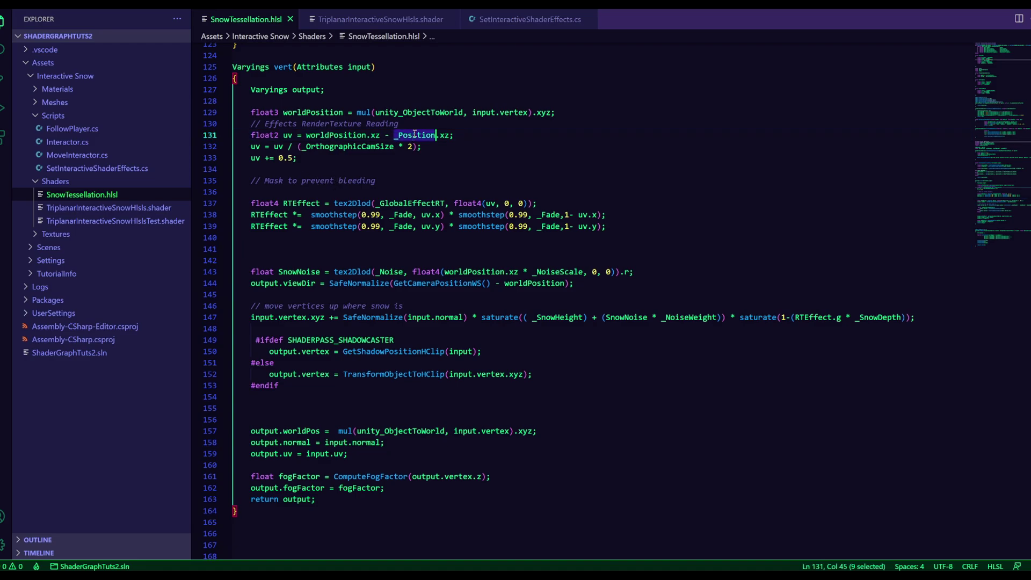
{"action": "double_click", "coordinate": [328, 134]}
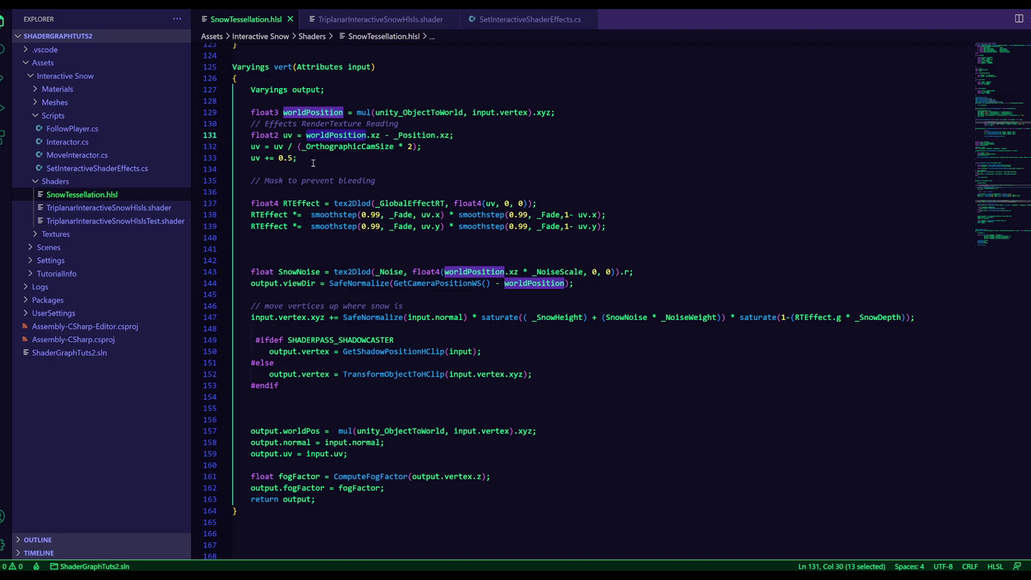
{"action": "double_click", "coordinate": [319, 147]}
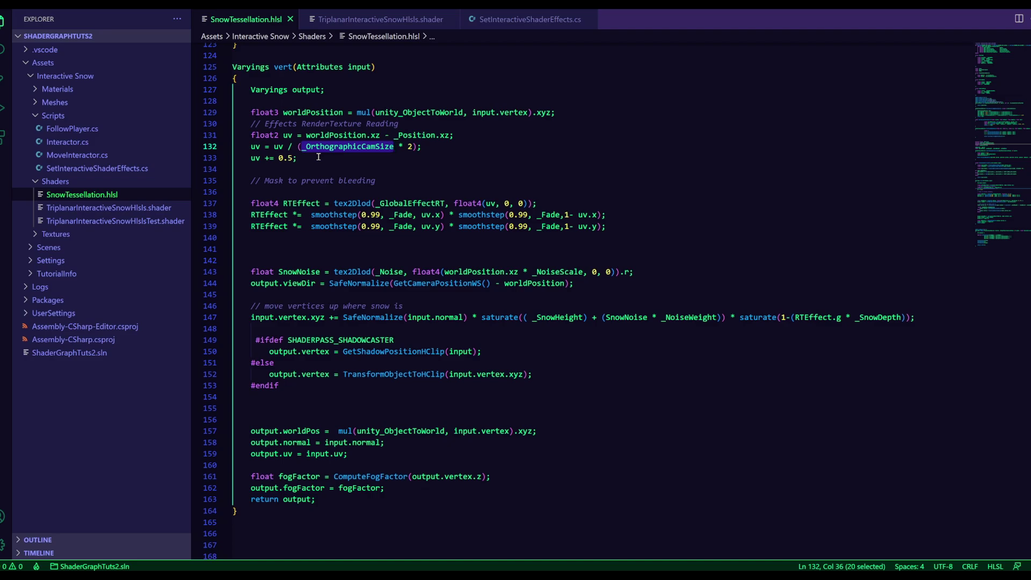
Point out the _GlobalEffectRT lookup and the snow depth factor on line 147, then return to the triplanar shader.
{"action": "left_click", "coordinate": [318, 157]}
{"action": "double_click", "coordinate": [357, 181]}
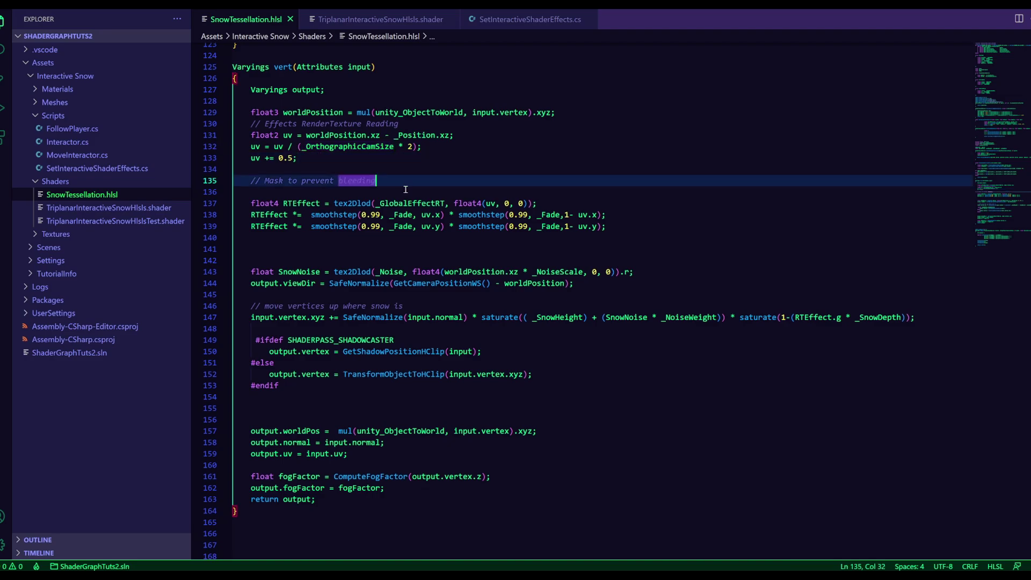
{"action": "double_click", "coordinate": [417, 203]}
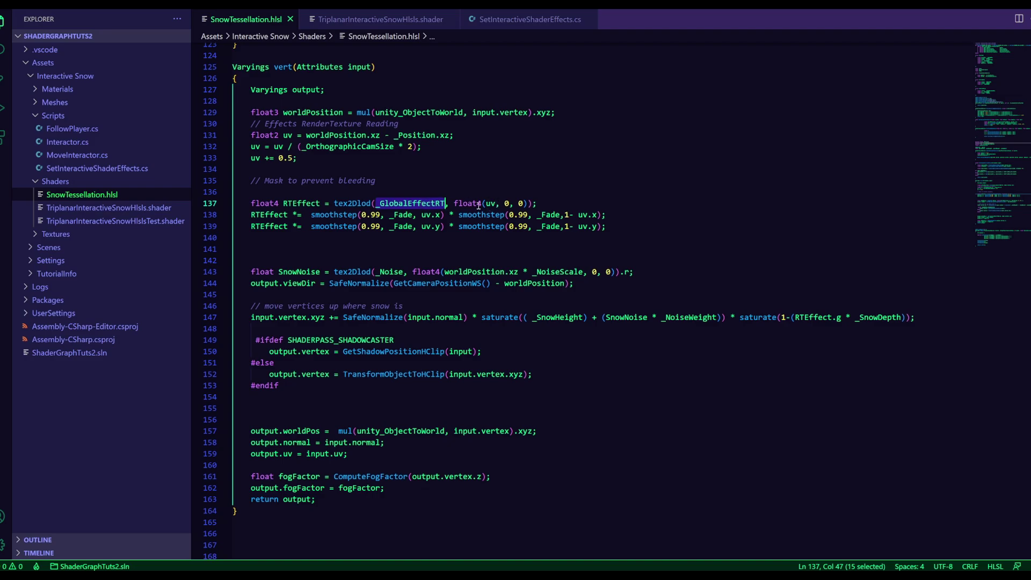
{"action": "mouse_move", "coordinate": [455, 205]}
{"action": "left_click", "coordinate": [682, 284]}
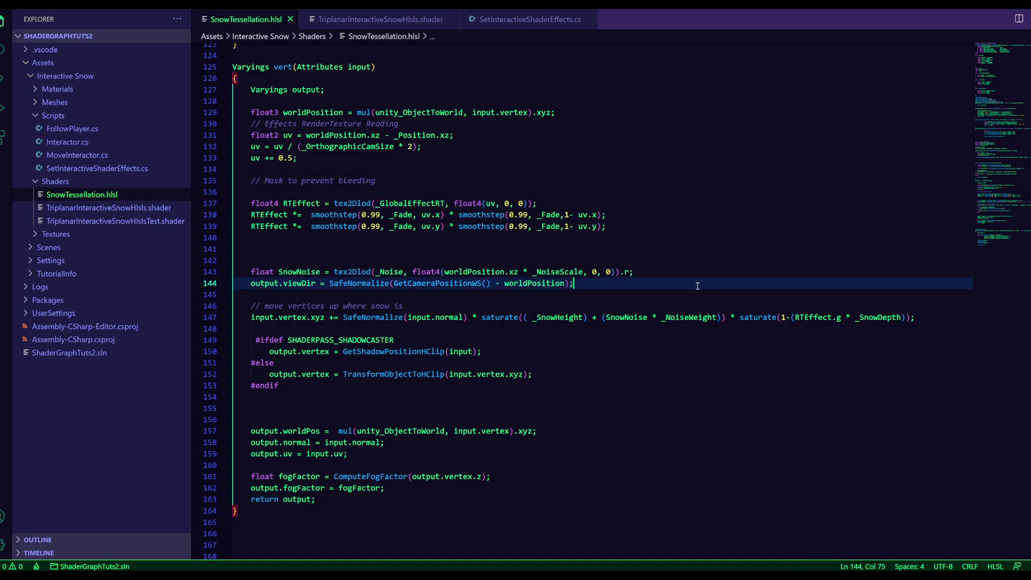
{"action": "left_click_drag", "start_coordinate": [727, 316], "coordinate": [911, 317]}
{"action": "left_click", "coordinate": [849, 323]}
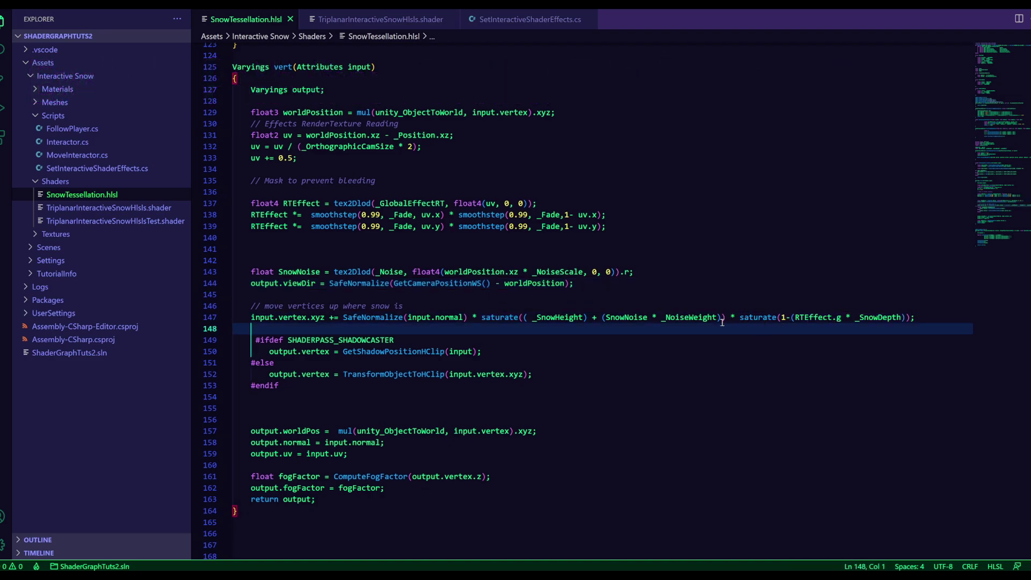
{"action": "left_click", "coordinate": [374, 25]}
Go over the effect texture lines 90–95 and the edge fade mask lines 98–99.
{"action": "scroll", "coordinate": [562, 233], "scroll_direction": "up", "scroll_amount": 1}
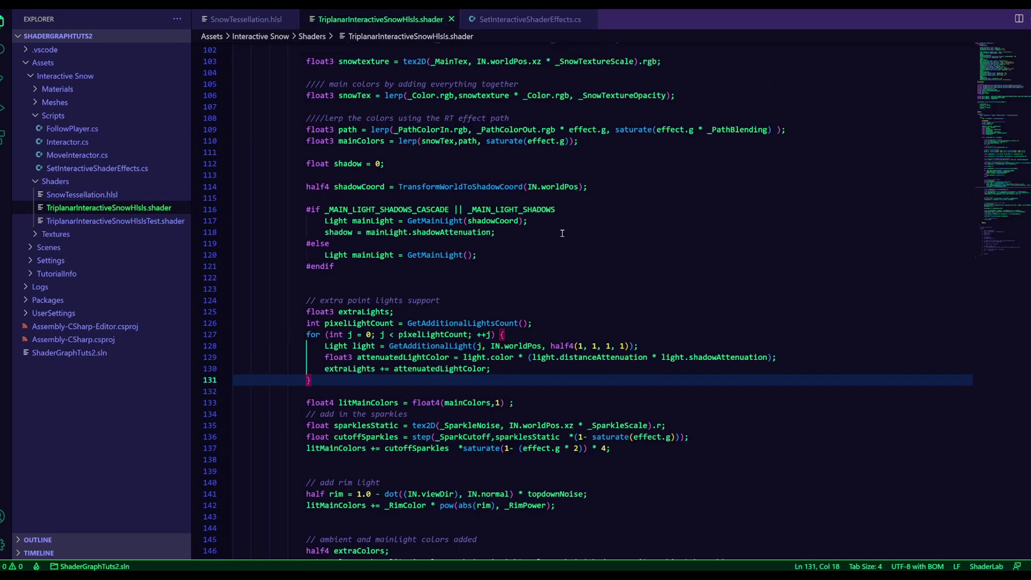
{"action": "scroll", "coordinate": [569, 232], "scroll_direction": "up", "scroll_amount": 2}
{"action": "scroll", "coordinate": [583, 232], "scroll_direction": "up", "scroll_amount": 3}
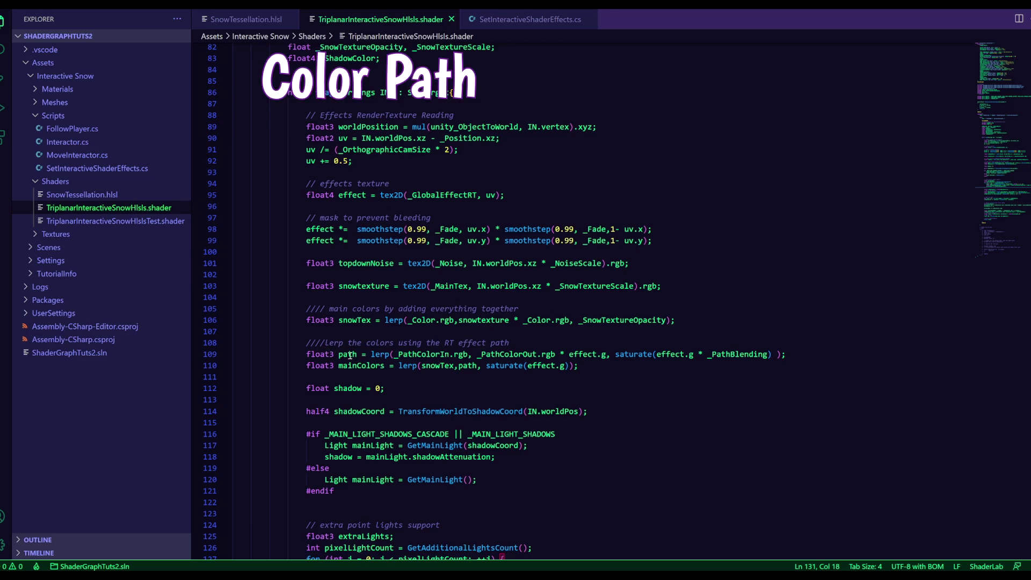
{"action": "left_click_drag", "start_coordinate": [300, 355], "coordinate": [785, 355]}
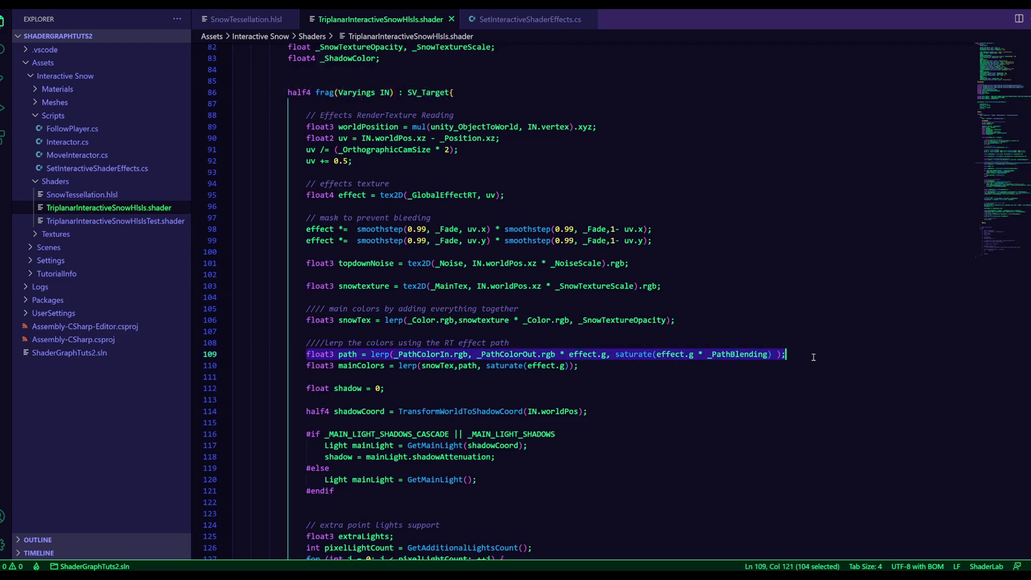
{"action": "left_click", "coordinate": [302, 128]}
{"action": "key", "text": "shift+Down"}
{"action": "key", "text": "shift+Down"}
{"action": "key", "text": "shift+Down"}
{"action": "key", "text": "shift+End"}
{"action": "key", "text": "Right"}
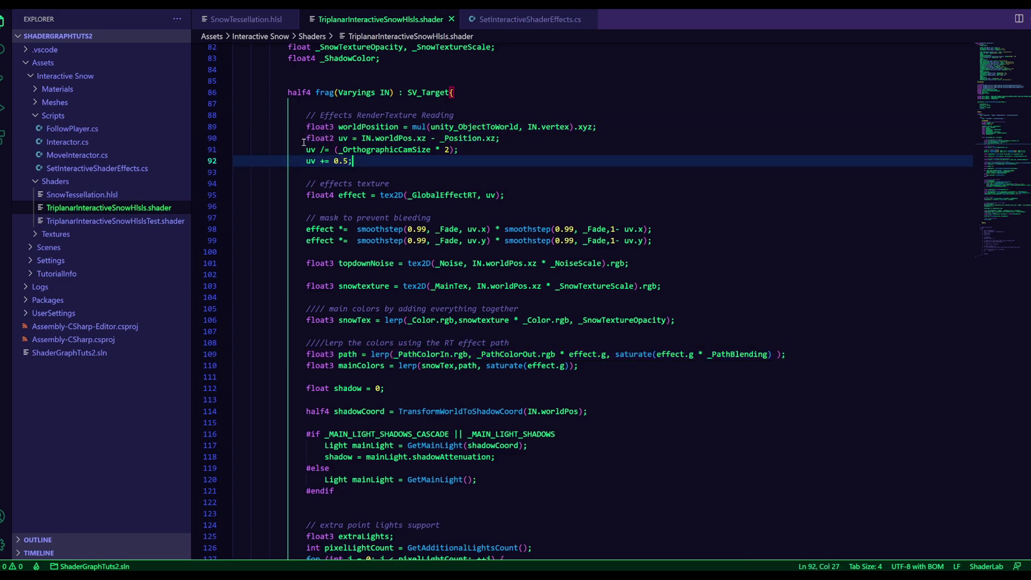
{"action": "left_click_drag", "start_coordinate": [303, 142], "coordinate": [532, 196]}
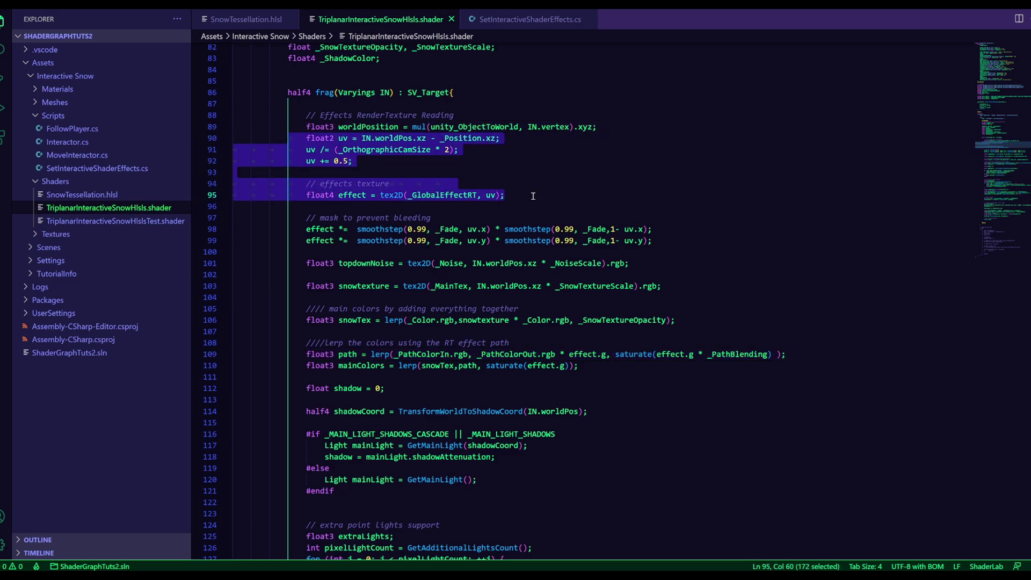
{"action": "left_click_drag", "start_coordinate": [307, 227], "coordinate": [699, 239]}
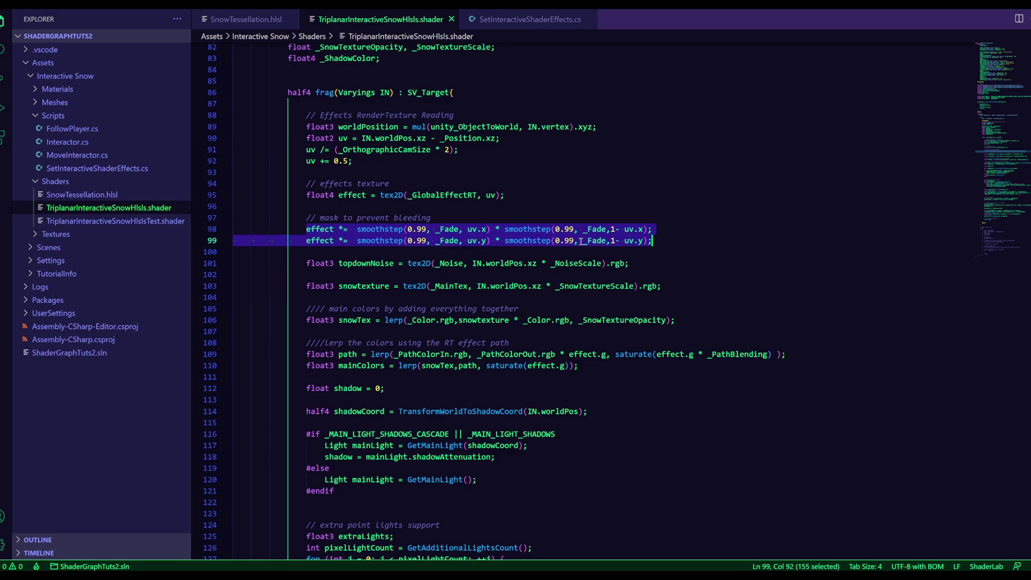
{"action": "left_click", "coordinate": [656, 242]}
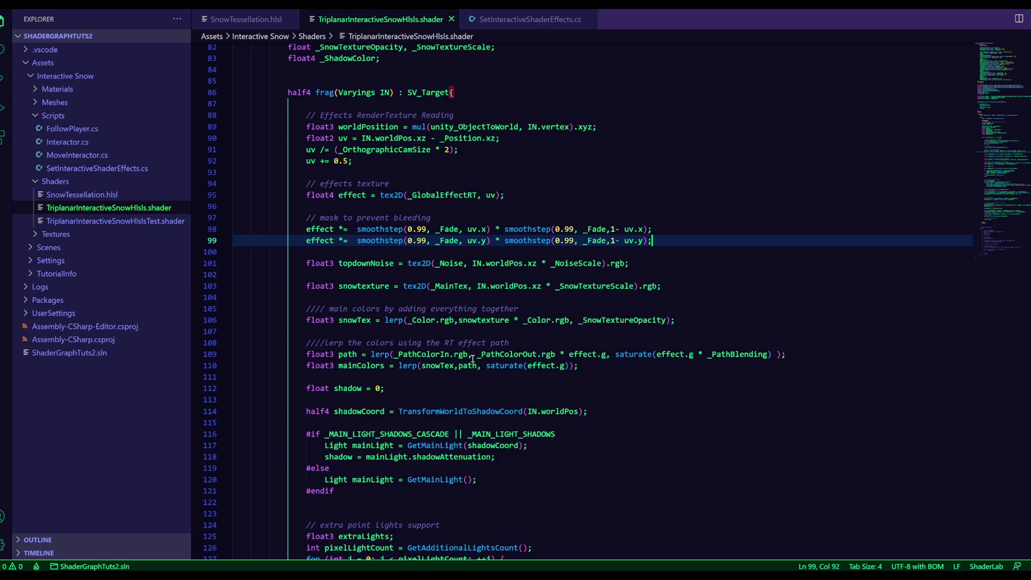
Explain the path and snow colour mixing on lines 109–110, then play the scene in Unity.
{"action": "left_click_drag", "start_coordinate": [289, 353], "coordinate": [800, 356]}
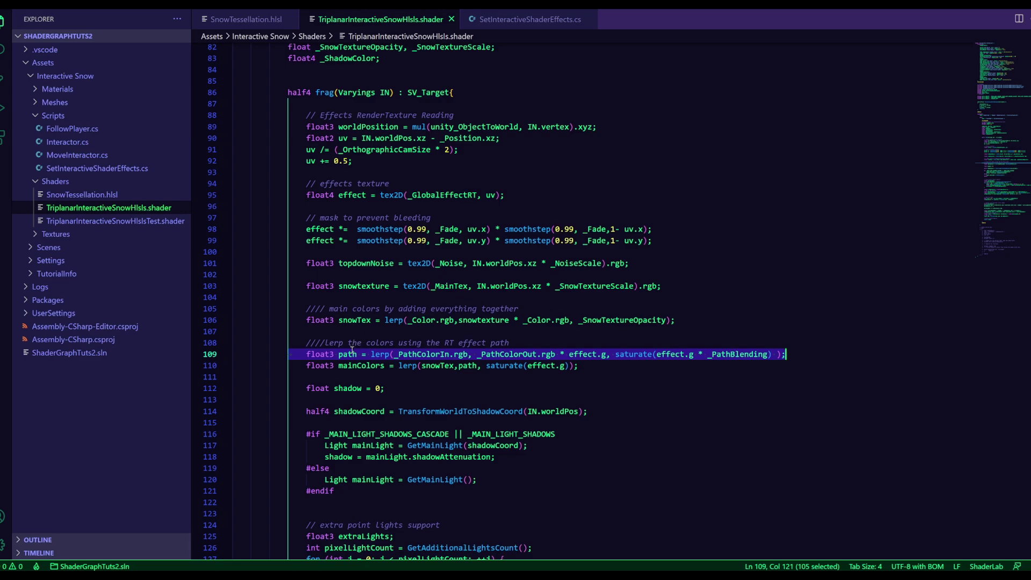
{"action": "left_click_drag", "start_coordinate": [298, 365], "coordinate": [579, 365]}
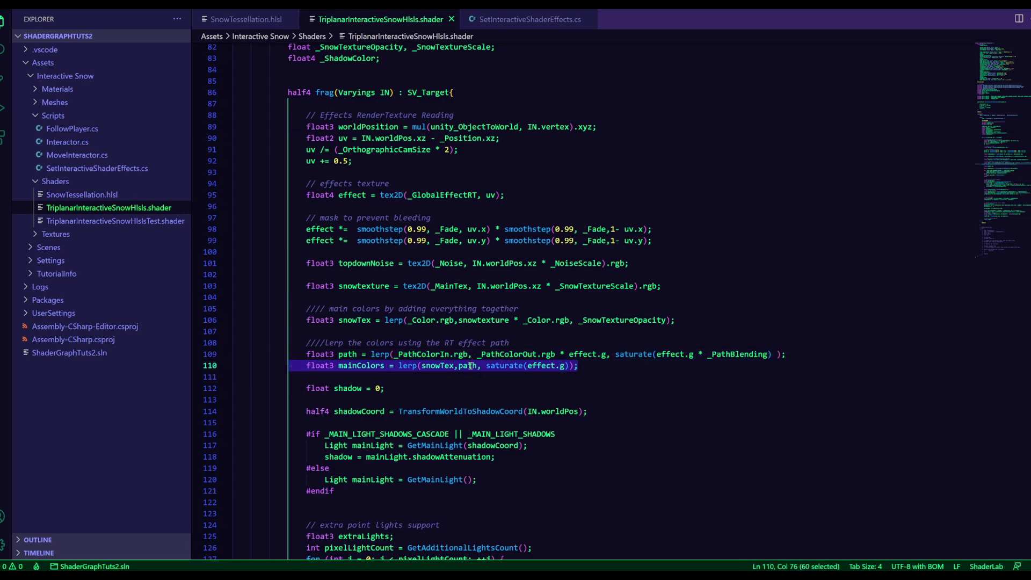
{"action": "double_click", "coordinate": [443, 366]}
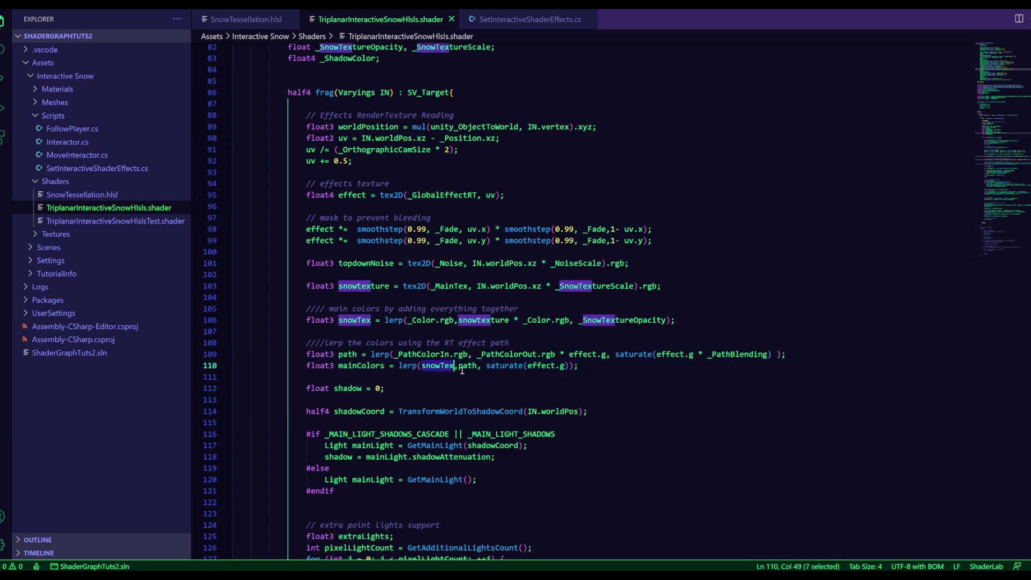
{"action": "left_click", "coordinate": [580, 365]}
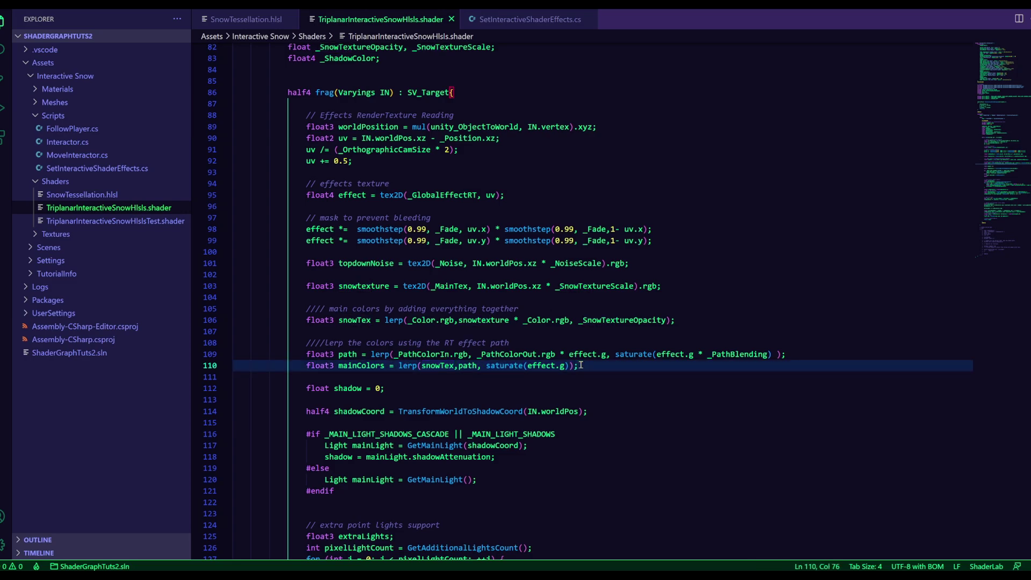
{"action": "key", "text": "alt+Tab"}
{"action": "left_click", "coordinate": [498, 17]}
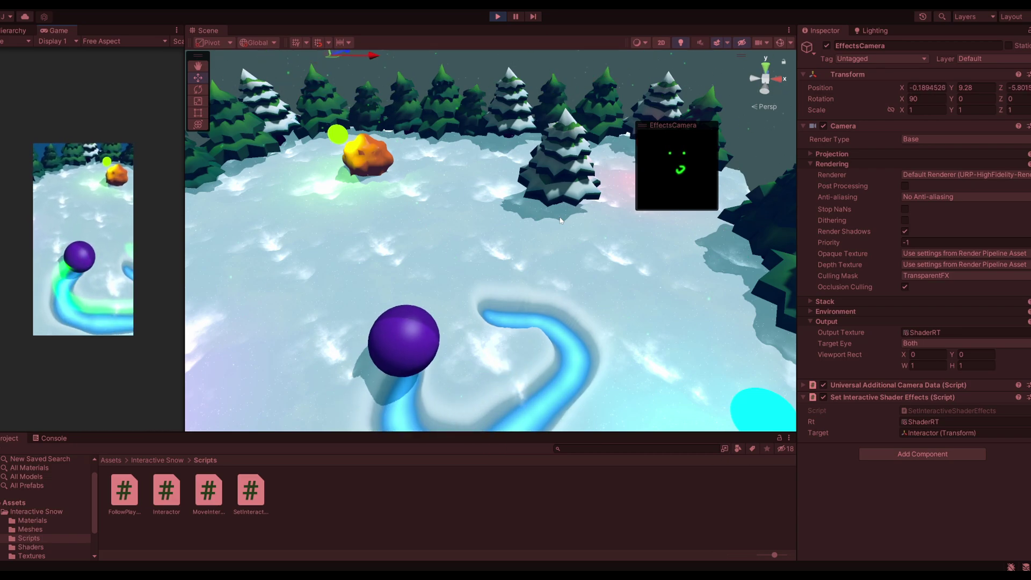
Stop play mode and change the snow material's HDR Shadow Color from white to cyan.
{"action": "left_click", "coordinate": [498, 16]}
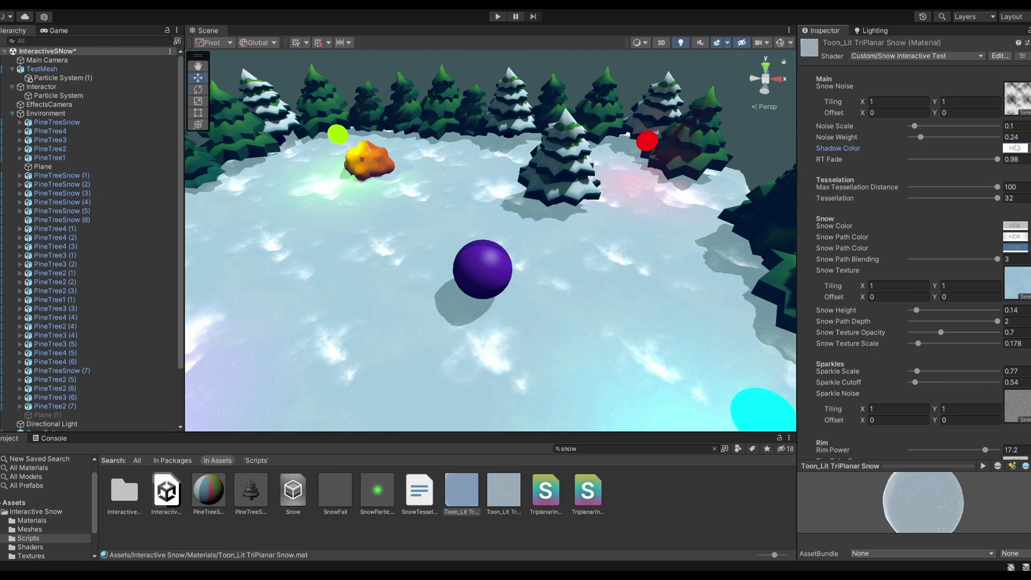
{"action": "left_click_drag", "start_coordinate": [999, 231], "coordinate": [1006, 203]}
{"action": "left_click_drag", "start_coordinate": [987, 284], "coordinate": [1029, 236]}
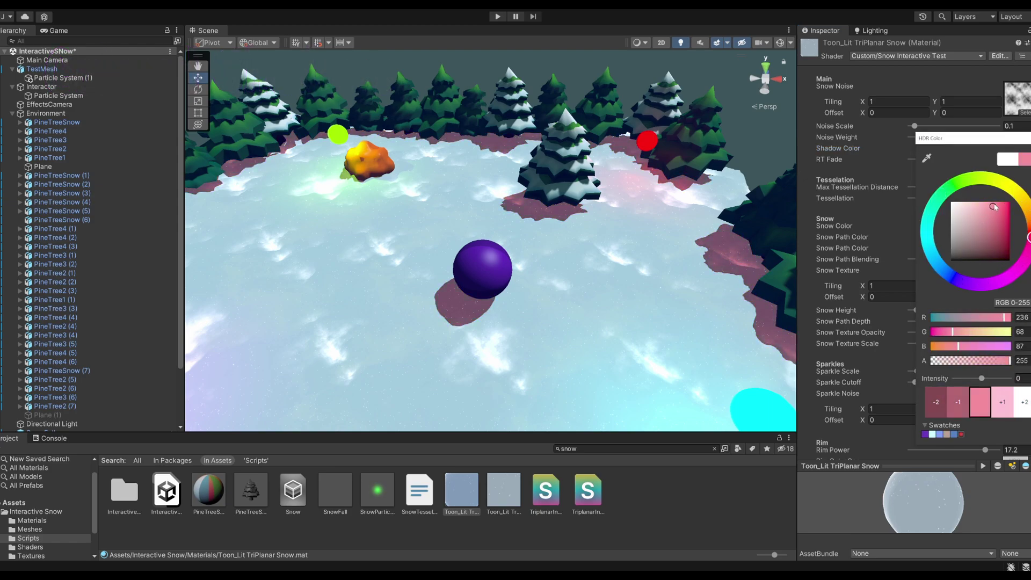
{"action": "left_click_drag", "start_coordinate": [962, 273], "coordinate": [928, 242]}
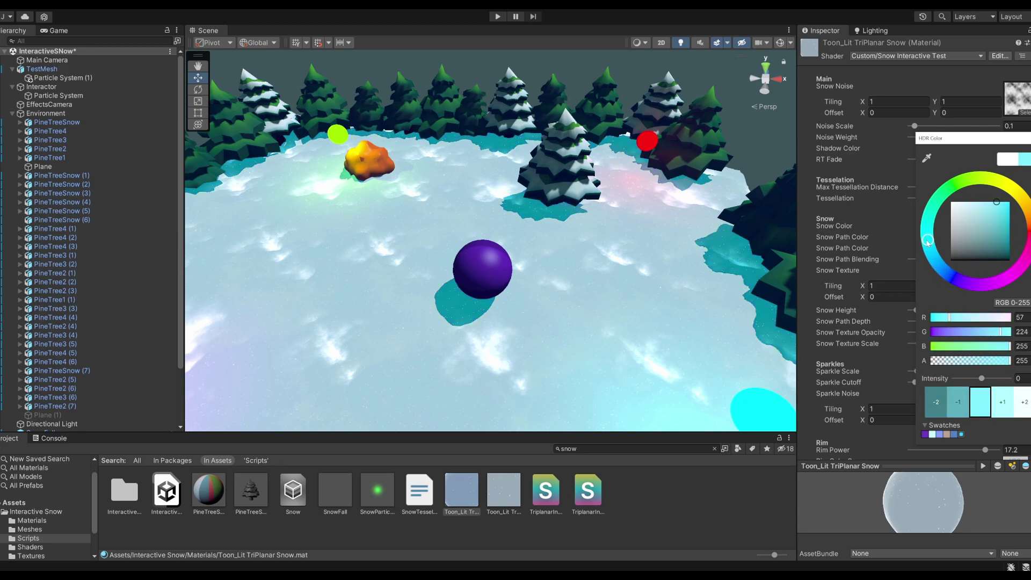
{"action": "left_click", "coordinate": [700, 338]}
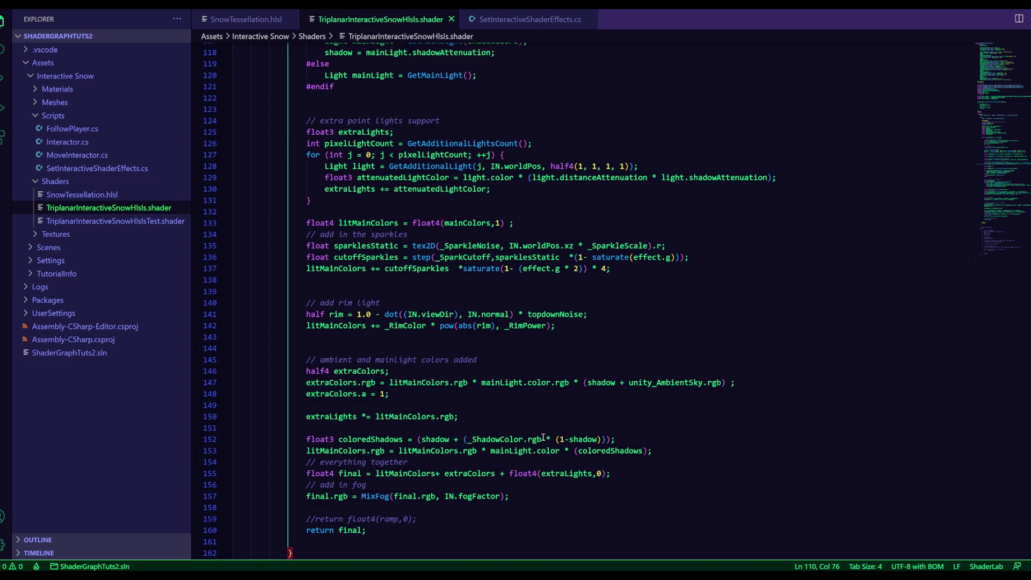
Highlight every use of 'shadow' on the shader's coloured-shadows line 152, then return to Unity.
{"action": "double_click", "coordinate": [429, 440]}
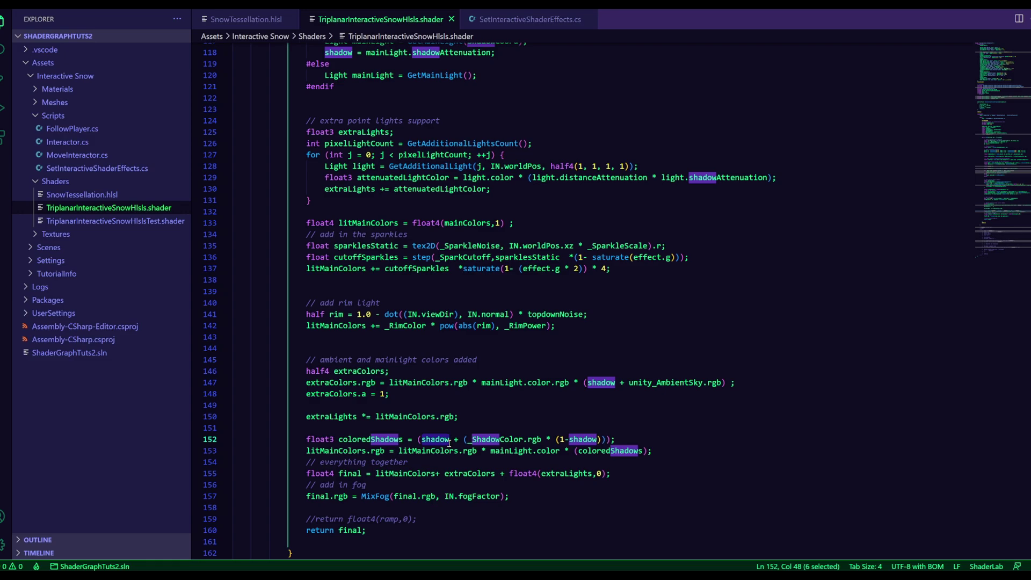
{"action": "key", "text": "alt+Tab"}
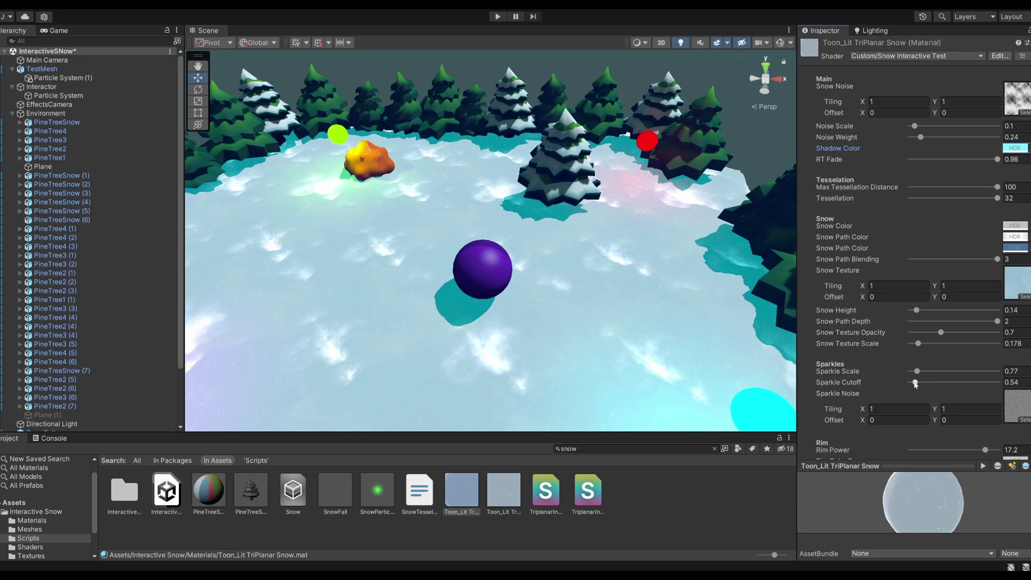
Lower the snow material's Sparkle Cutoff so sparkles appear and inspect its NoiseEffectGrain texture.
{"action": "left_click_drag", "start_coordinate": [916, 382], "coordinate": [913, 383]}
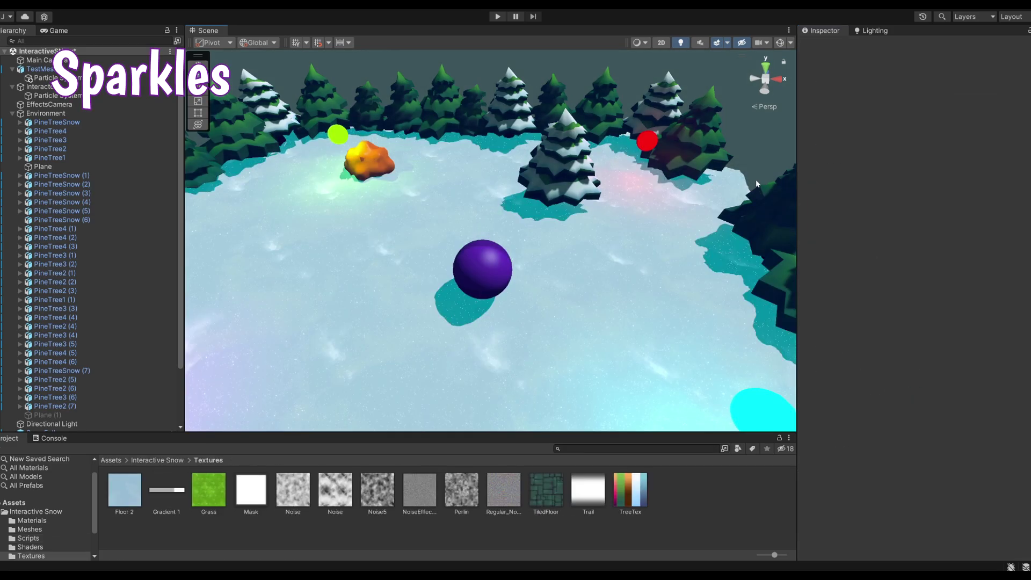
{"action": "left_click", "coordinate": [636, 281]}
{"action": "scroll", "coordinate": [913, 322], "scroll_direction": "down", "scroll_amount": 10}
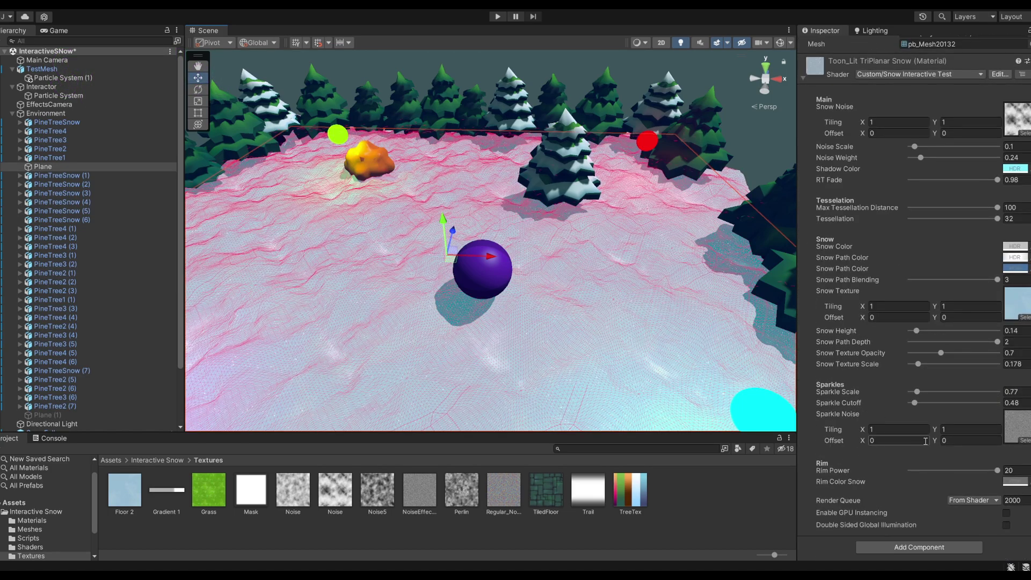
{"action": "double_click", "coordinate": [947, 403]}
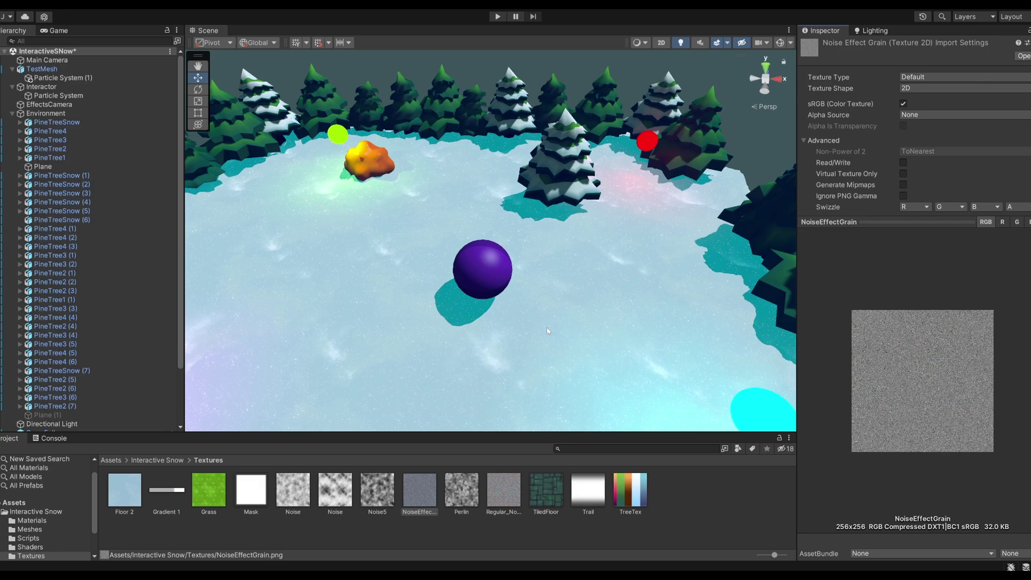
Deselect the snow Plane and orbit the view down to a low angle over the snow.
{"action": "left_click", "coordinate": [602, 322]}
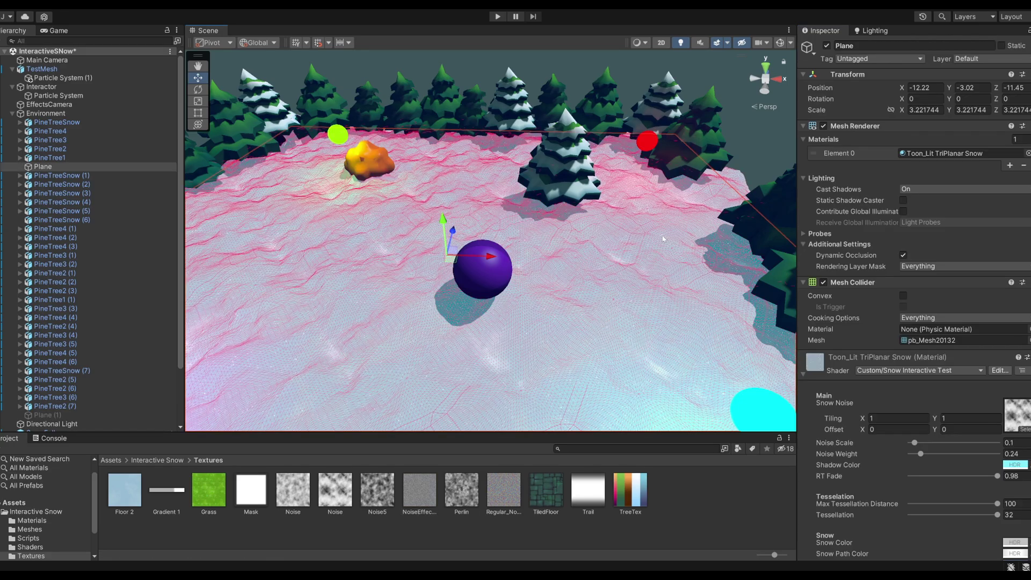
{"action": "left_click", "coordinate": [741, 159]}
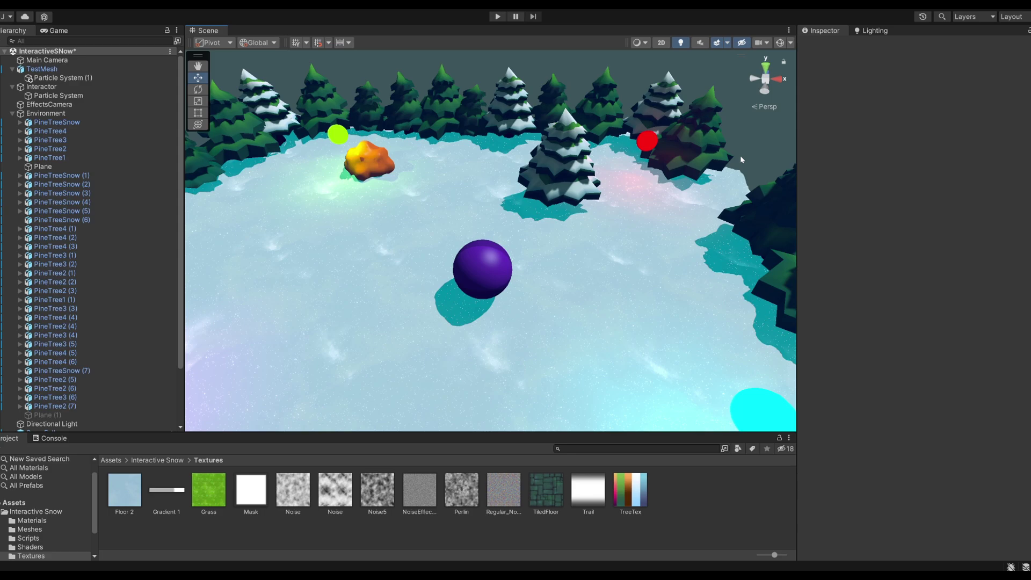
{"action": "left_click_drag", "start_coordinate": [698, 220], "coordinate": [618, 220], "text": "alt"}
Walk through sparkle lines 135–137, highlighting _SparkleNoise, worldPos, _SparkCutoff and the multiplier 4.
{"action": "scroll", "coordinate": [619, 220], "scroll_direction": "up", "scroll_amount": 2}
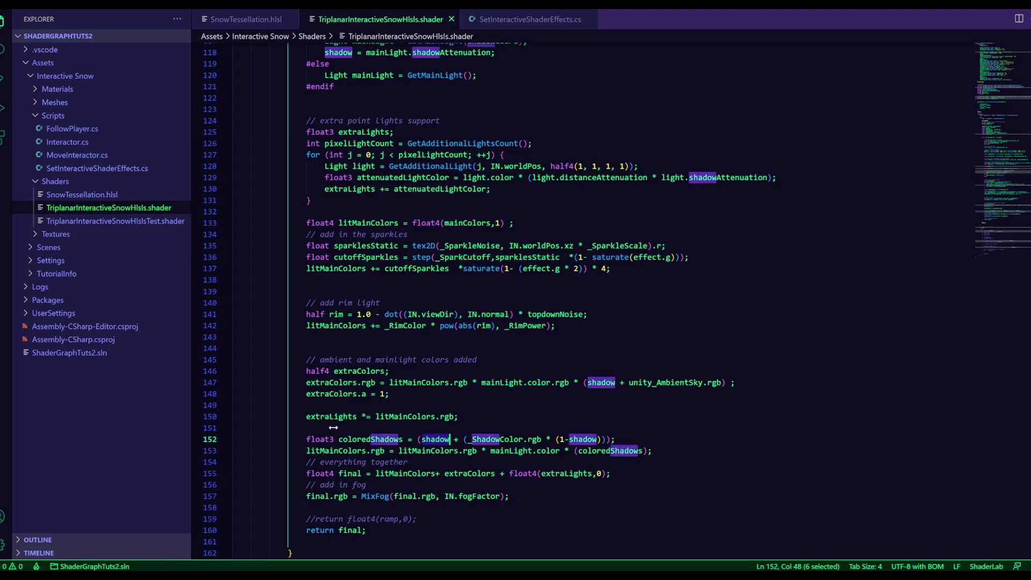
{"action": "scroll", "coordinate": [444, 364], "scroll_direction": "up", "scroll_amount": 10}
{"action": "left_click_drag", "start_coordinate": [306, 425], "coordinate": [685, 423]}
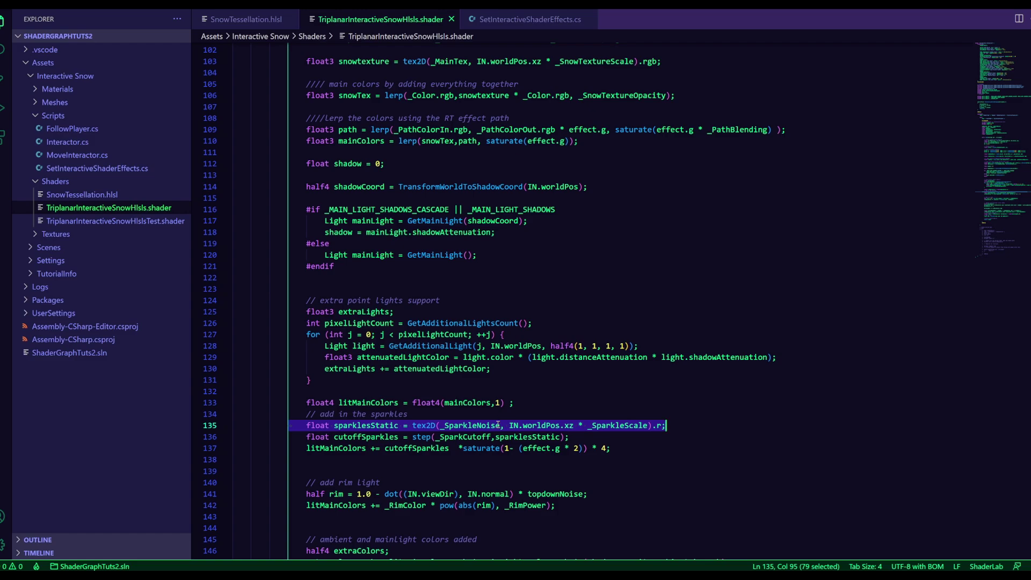
{"action": "double_click", "coordinate": [461, 426]}
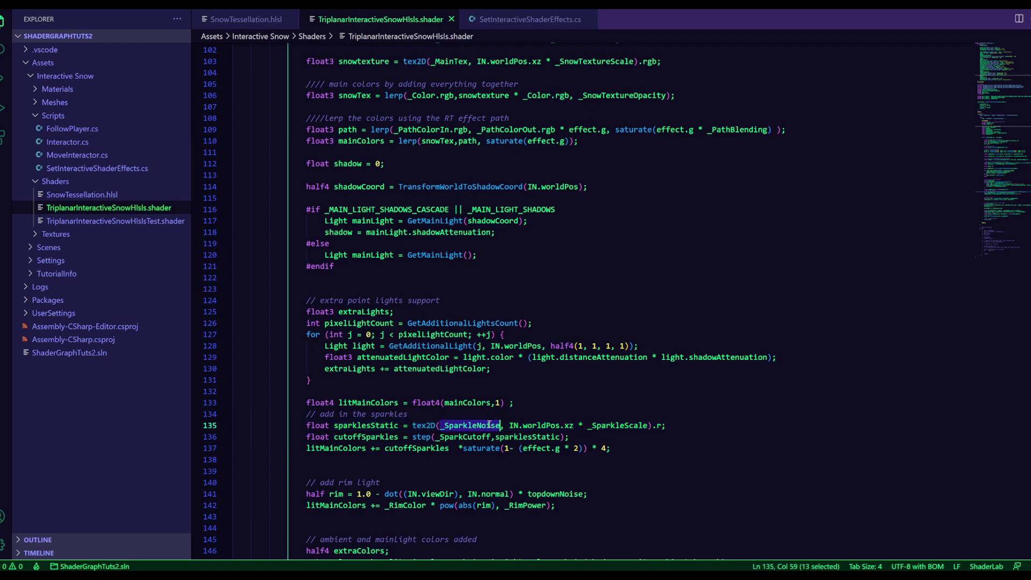
{"action": "double_click", "coordinate": [541, 425]}
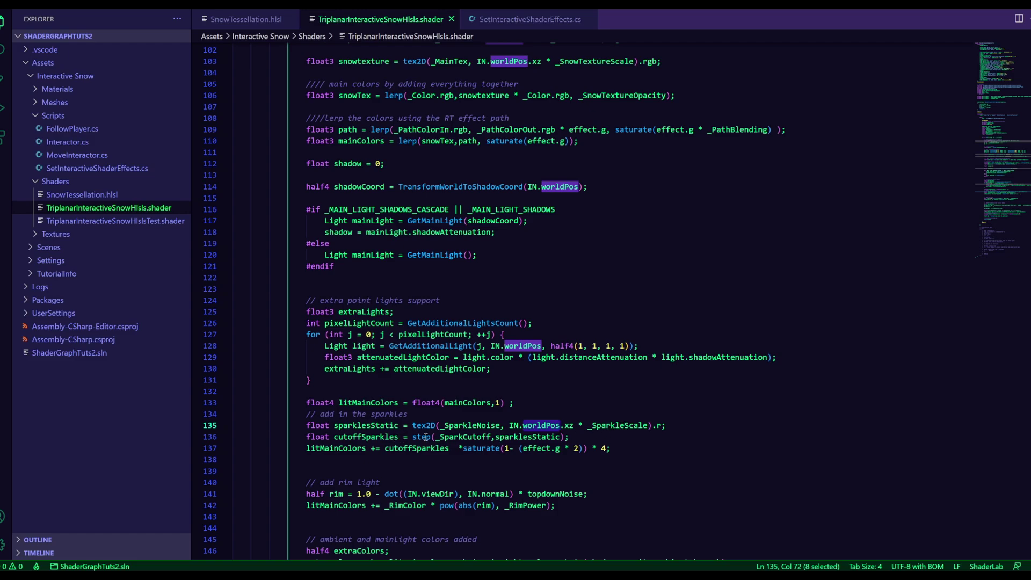
{"action": "double_click", "coordinate": [457, 437]}
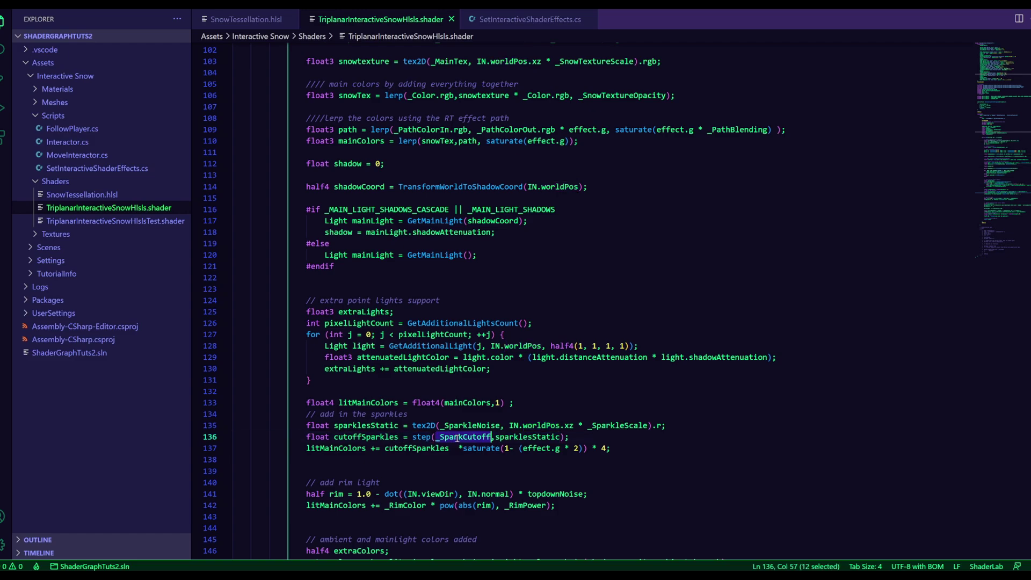
{"action": "double_click", "coordinate": [604, 448]}
{"action": "left_click", "coordinate": [625, 448]}
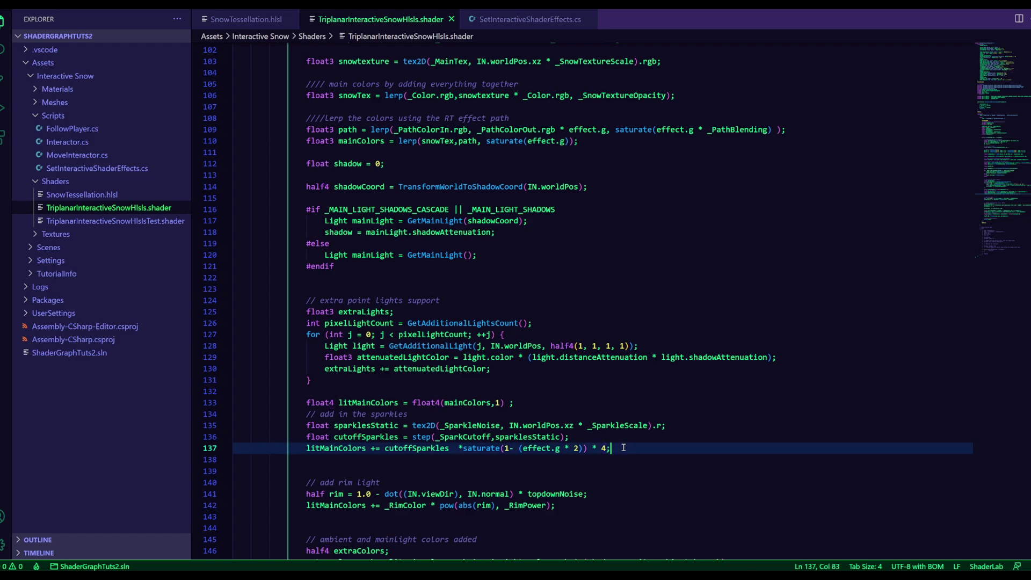
{"action": "scroll", "coordinate": [472, 483], "scroll_direction": "down", "scroll_amount": 3}
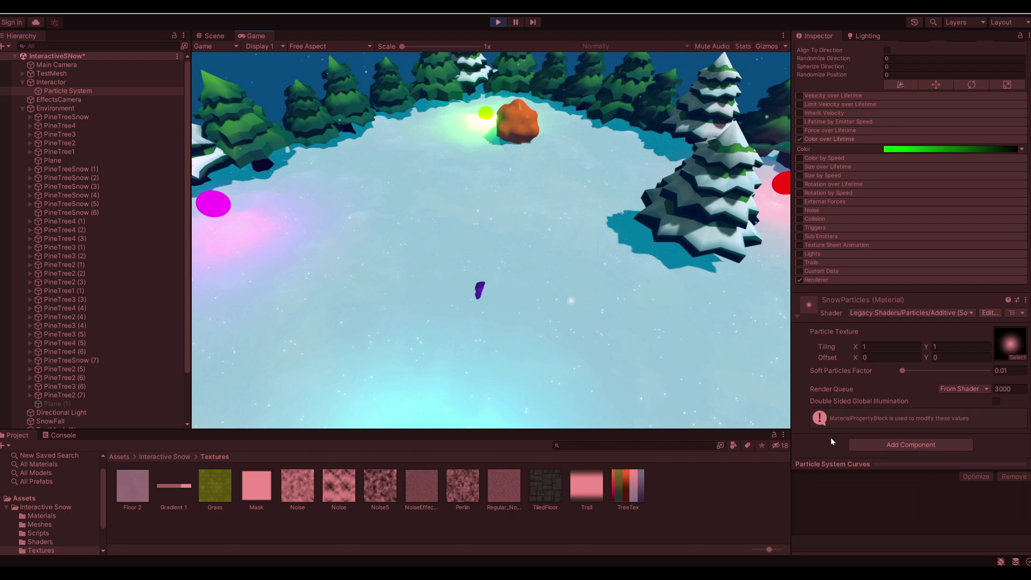
Steer the purple ball with the S and A keys to carve looping trails across the snow.
{"action": "key", "text": "s"}
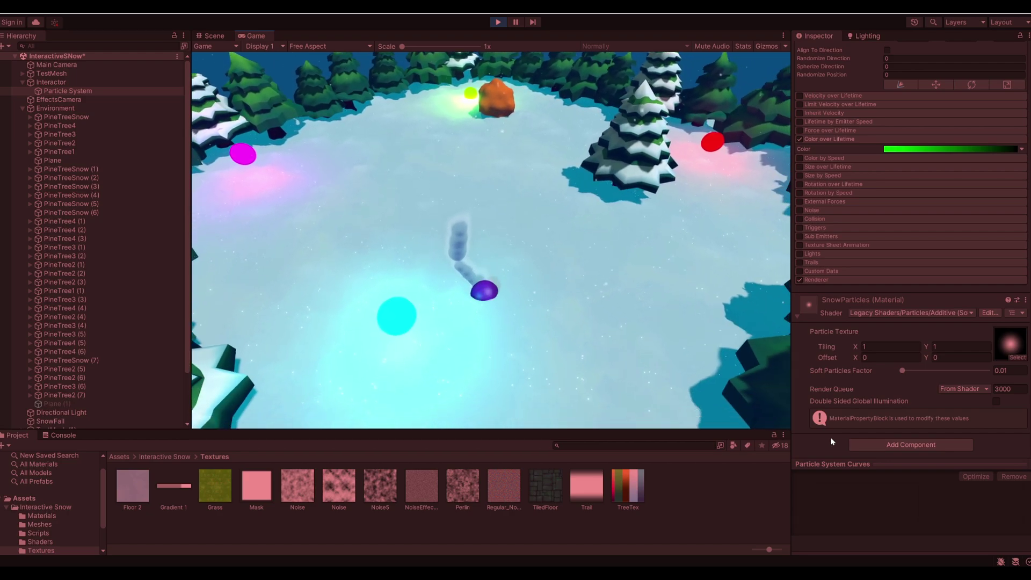
{"action": "key", "text": "s"}
{"action": "key", "text": "a"}
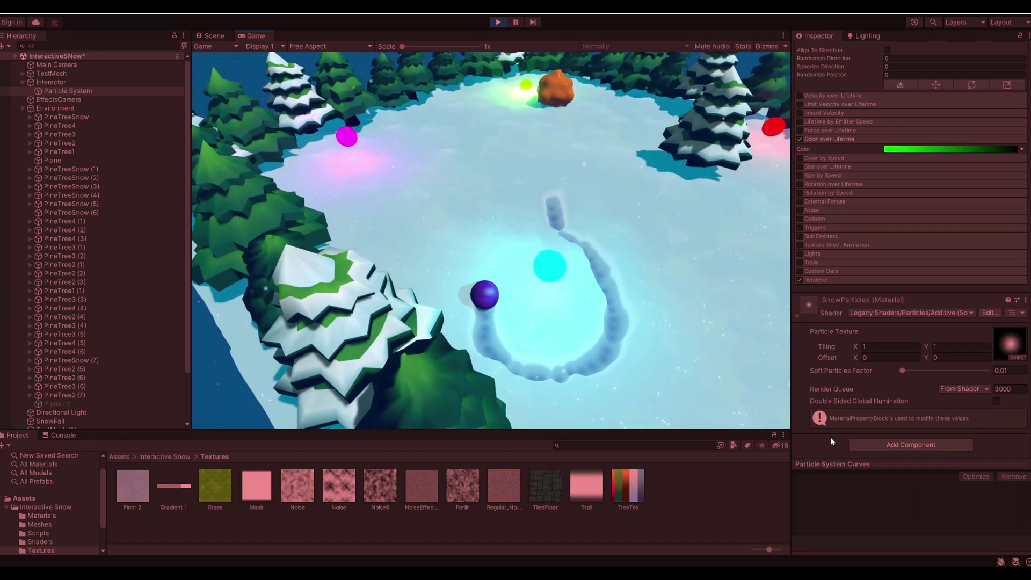
{"action": "key", "text": "a"}
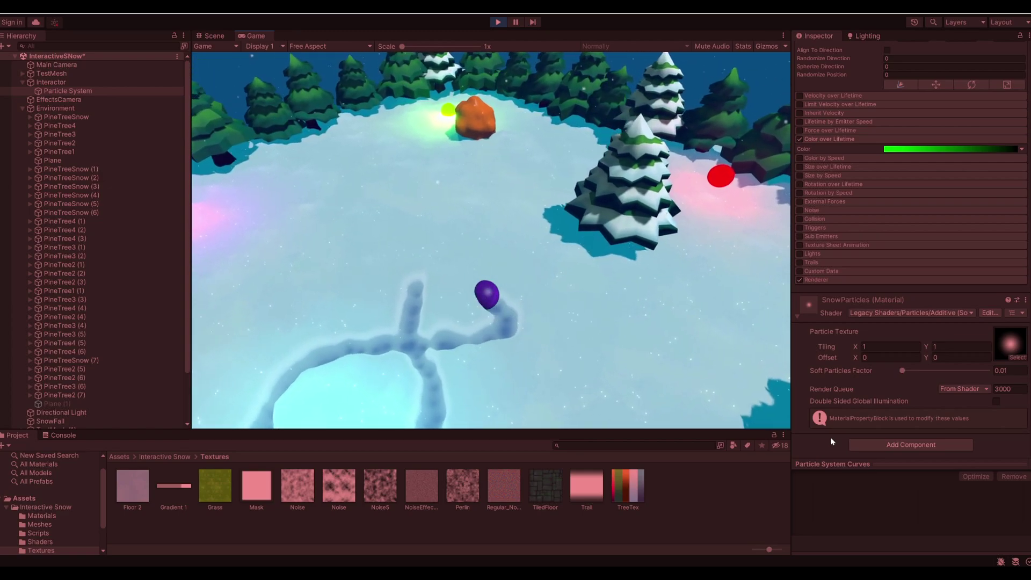
{"action": "key", "text": "a"}
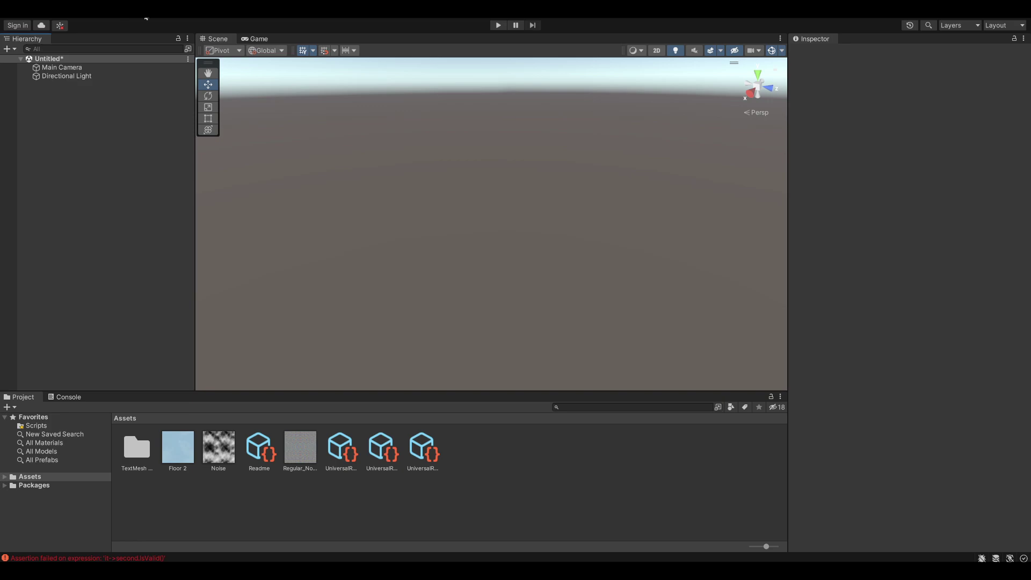
Confirm Universal RP 13.1.8 is installed in Package Manager, then select the Floor 2 texture.
{"action": "left_click", "coordinate": [146, 18]}
{"action": "left_click", "coordinate": [161, 106]}
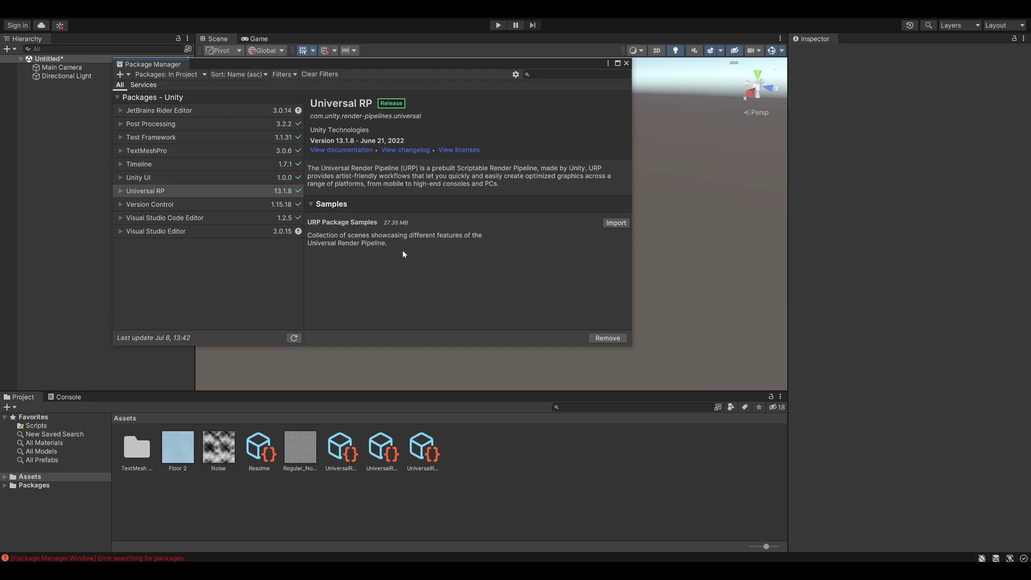
{"action": "left_click", "coordinate": [625, 63]}
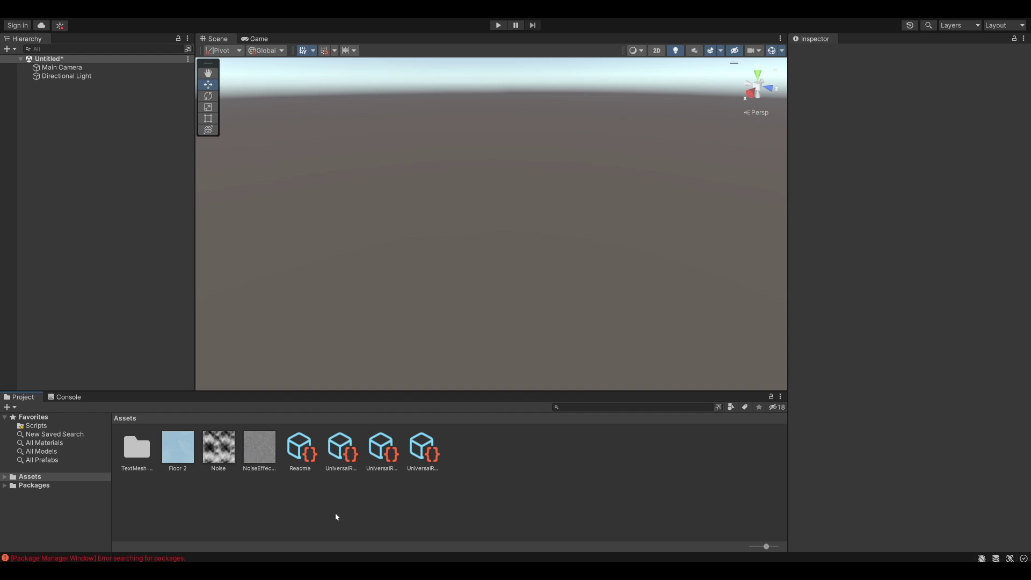
{"action": "left_click", "coordinate": [191, 460]}
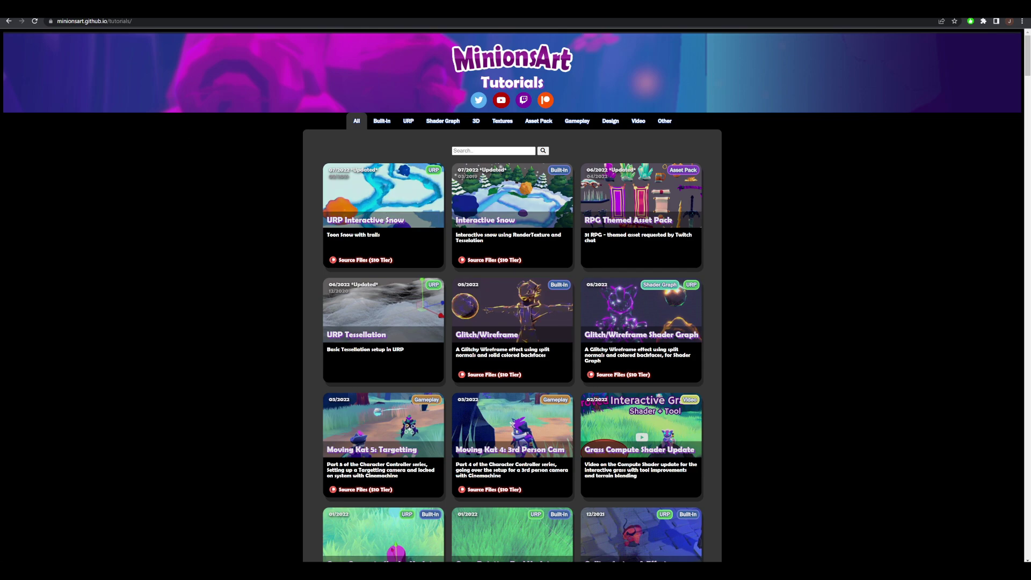
Open the raw SnowTessellation.hlsl Pastebin code from the URP snow Patreon post and select all of it.
{"action": "key", "text": "ctrl+Tab"}
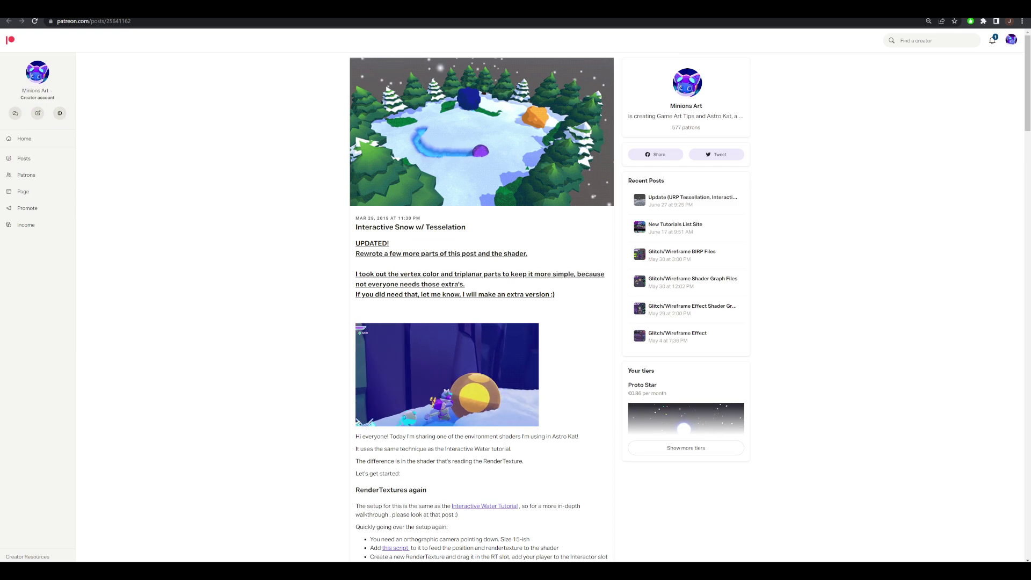
{"action": "key", "text": "ctrl+Tab"}
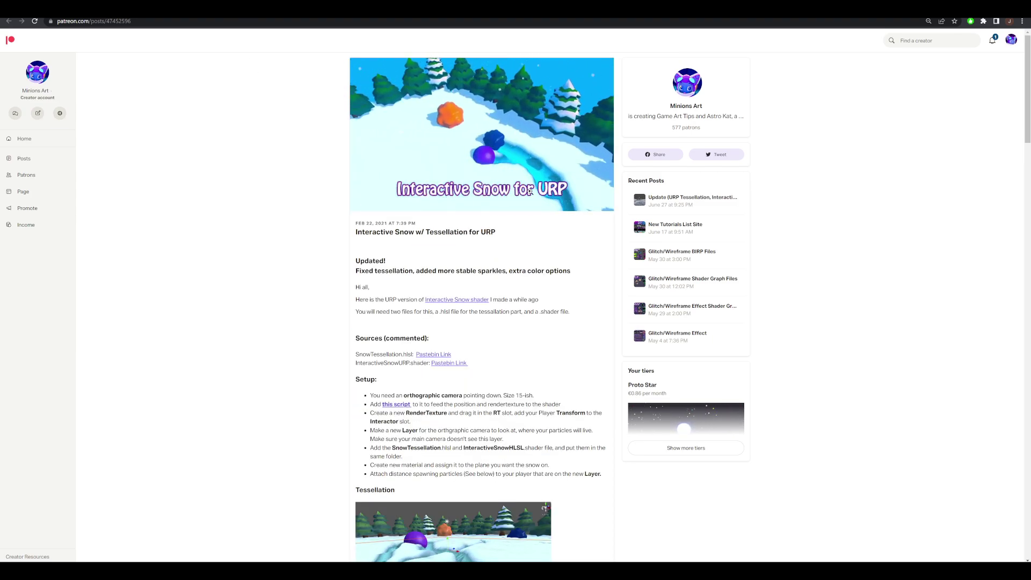
{"action": "scroll", "coordinate": [455, 274], "scroll_direction": "down", "scroll_amount": 2}
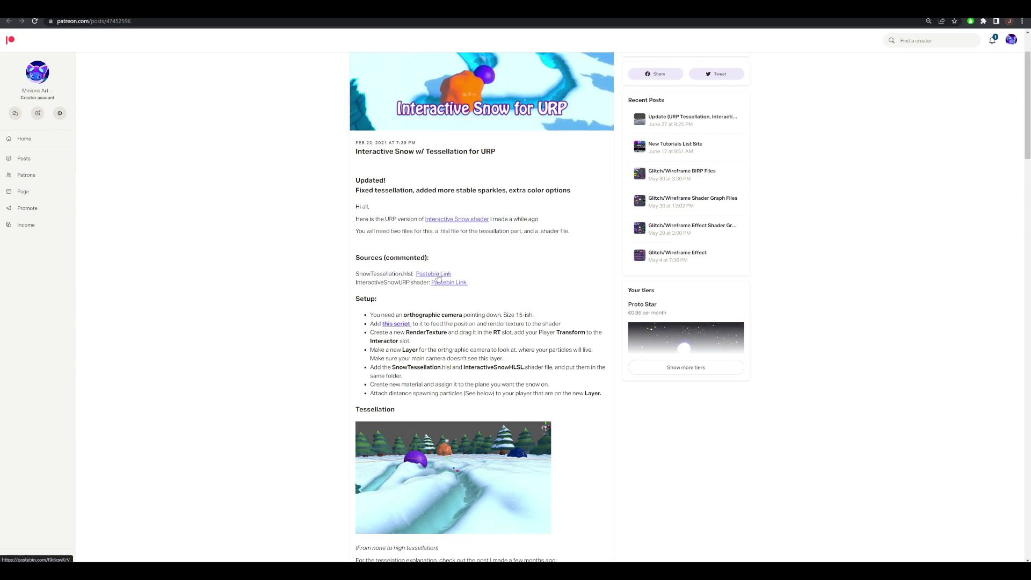
{"action": "left_click", "coordinate": [438, 276]}
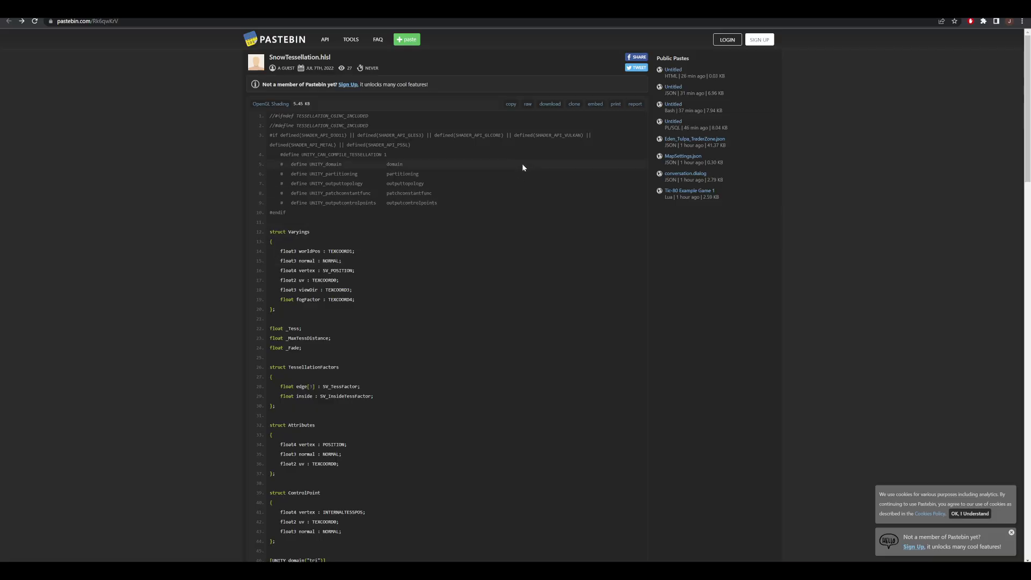
{"action": "left_click", "coordinate": [527, 105]}
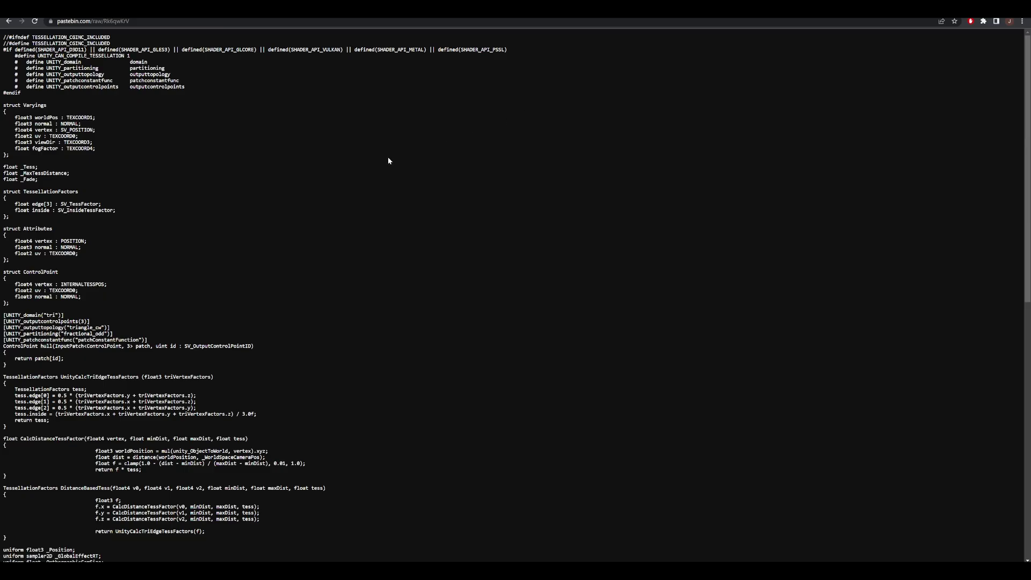
{"action": "key", "text": "ctrl+a"}
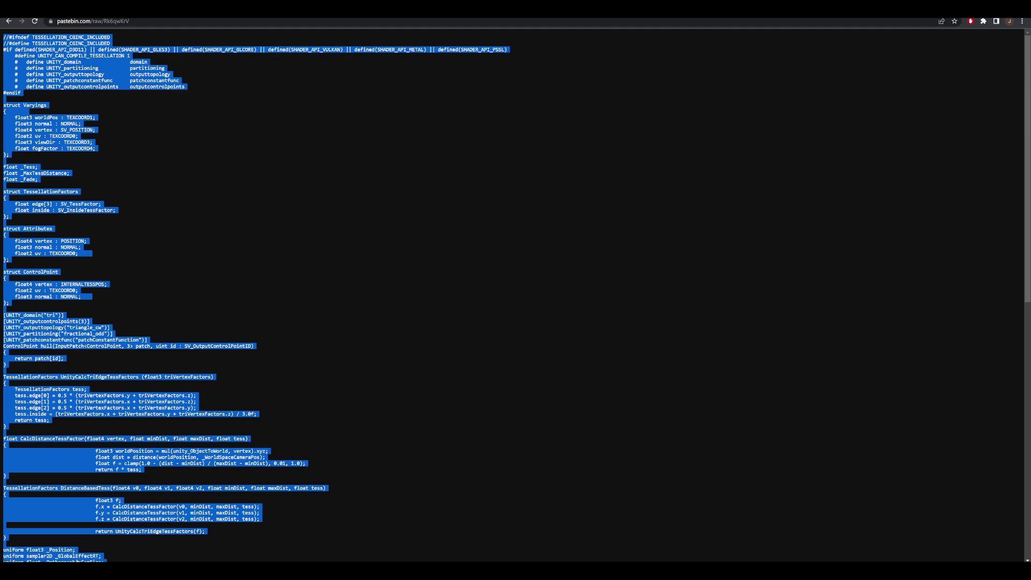
{"action": "key", "text": "alt+Tab"}
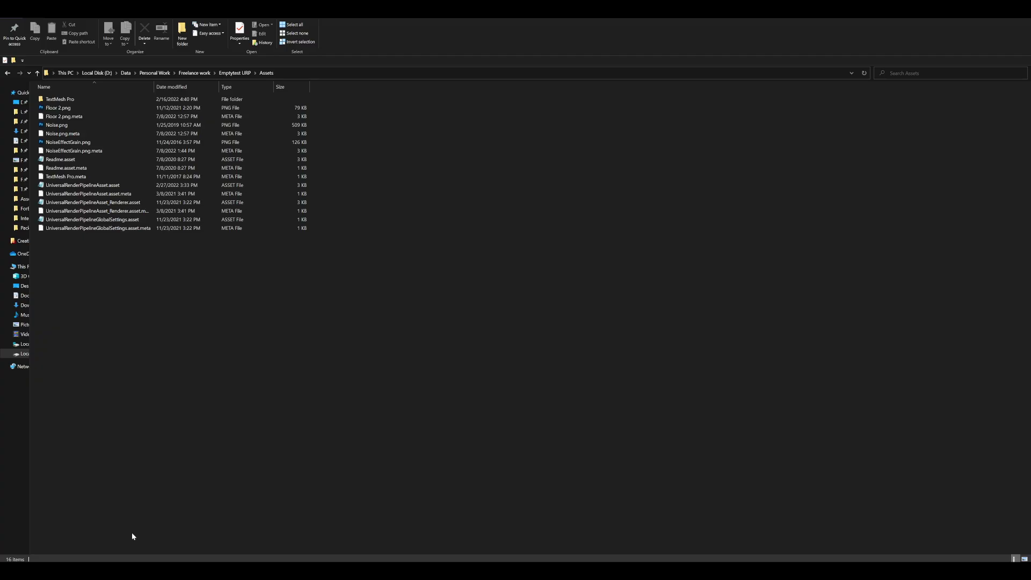
Create a new text document in Assets and rename it SnowTessellation.hlsl, accepting the extension change.
{"action": "right_click", "coordinate": [168, 295]}
{"action": "mouse_move", "coordinate": [138, 393]}
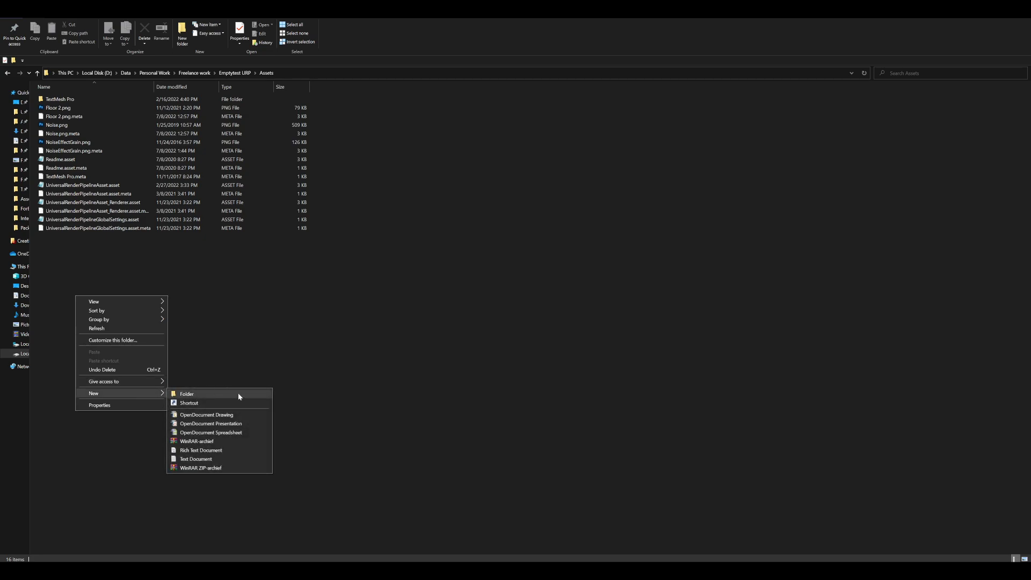
{"action": "left_click", "coordinate": [214, 459]}
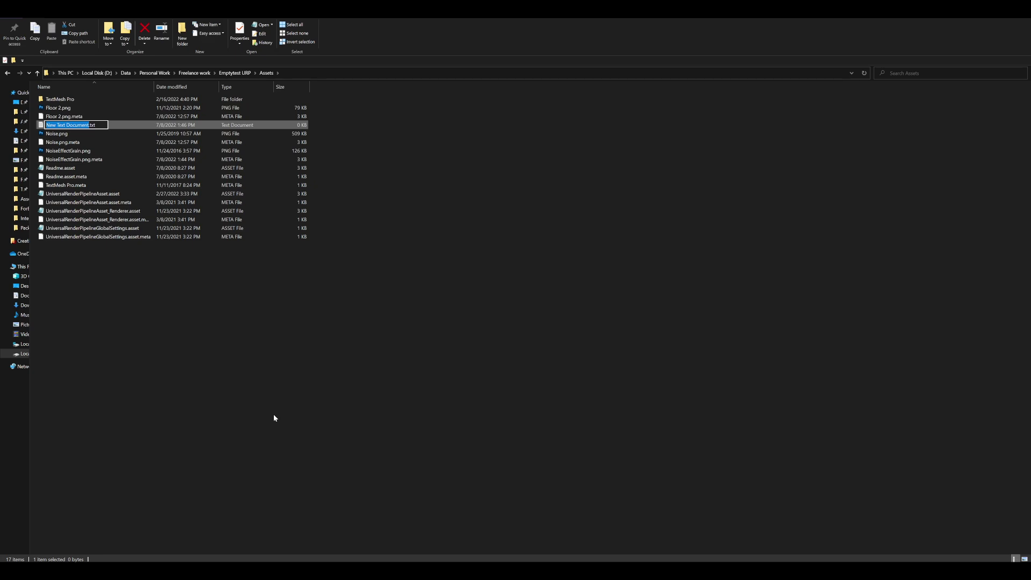
{"action": "type", "text": "SnowTessellation"}
{"action": "key", "text": "shift+End"}
{"action": "type", "text": "hlsl"}
{"action": "key", "text": "Return"}
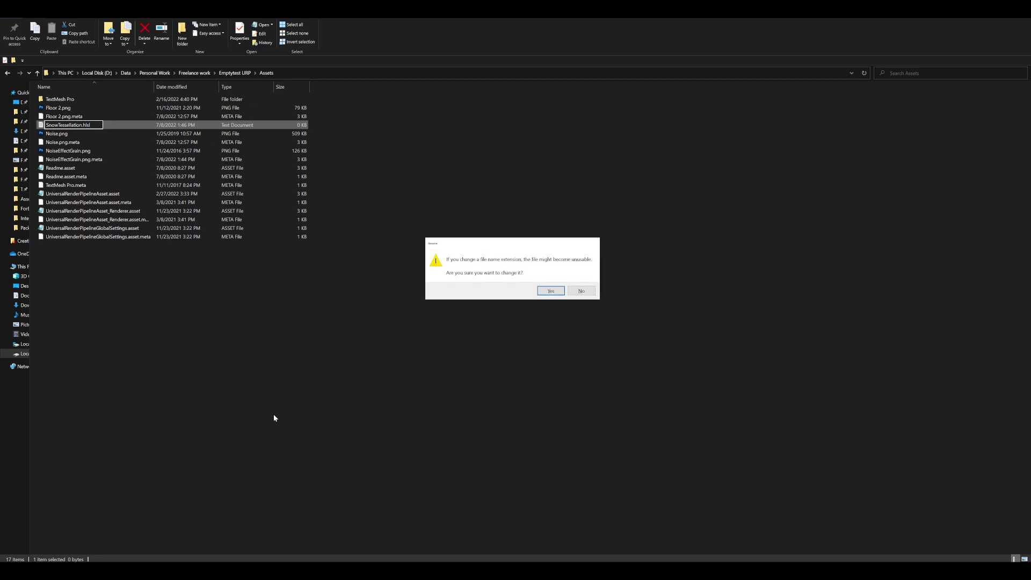
{"action": "left_click", "coordinate": [547, 290]}
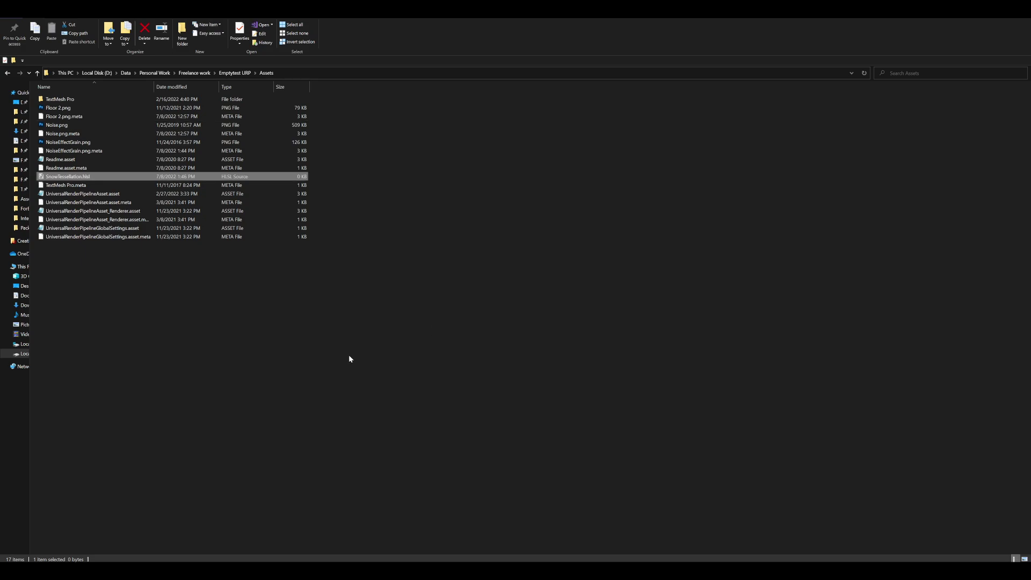
Open SnowTessellation.hlsl from Unity's Project panel in the code editor, closing the unrelated editor files.
{"action": "key", "text": "alt+Tab"}
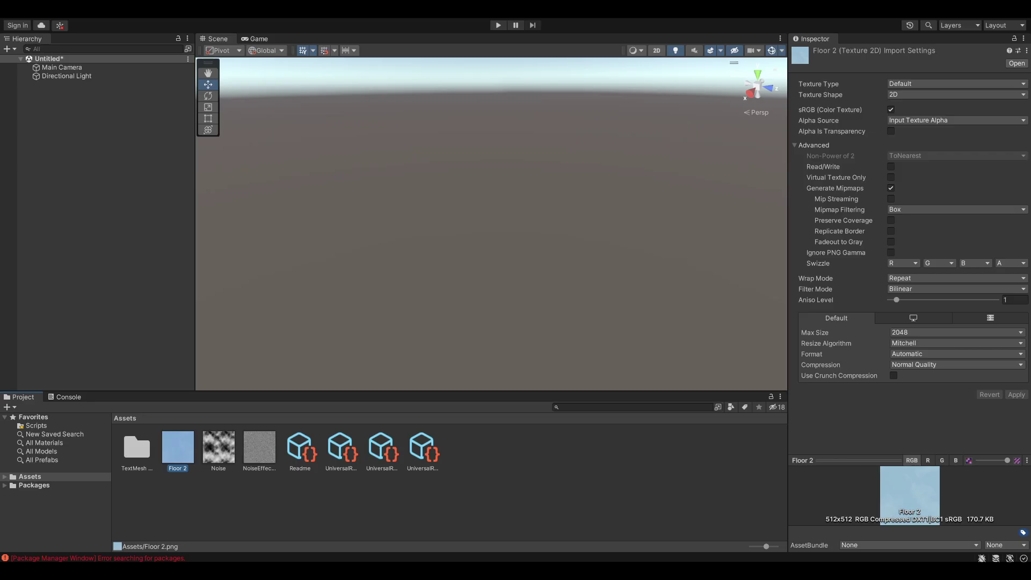
{"action": "left_click", "coordinate": [340, 456]}
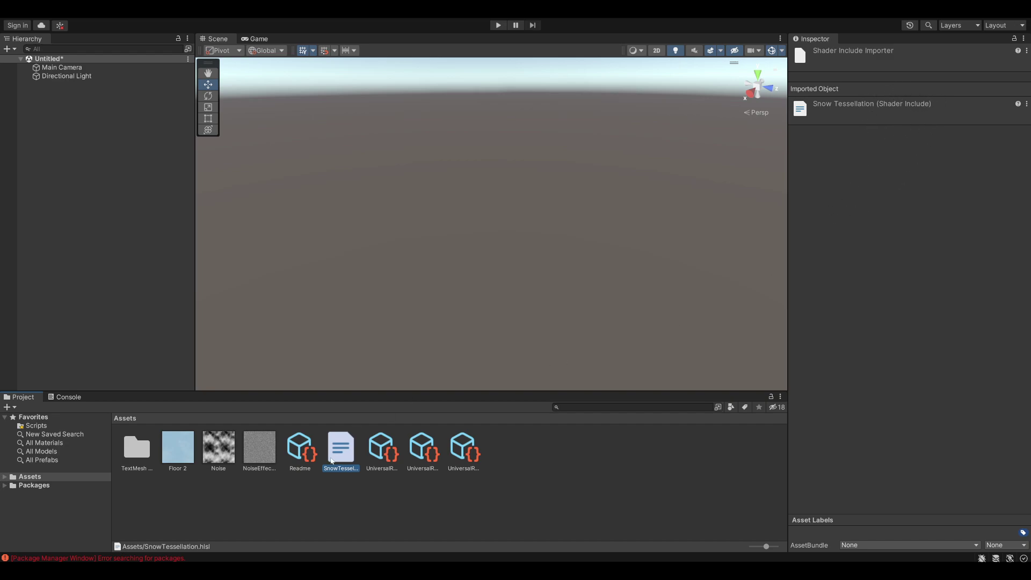
{"action": "double_click", "coordinate": [348, 447]}
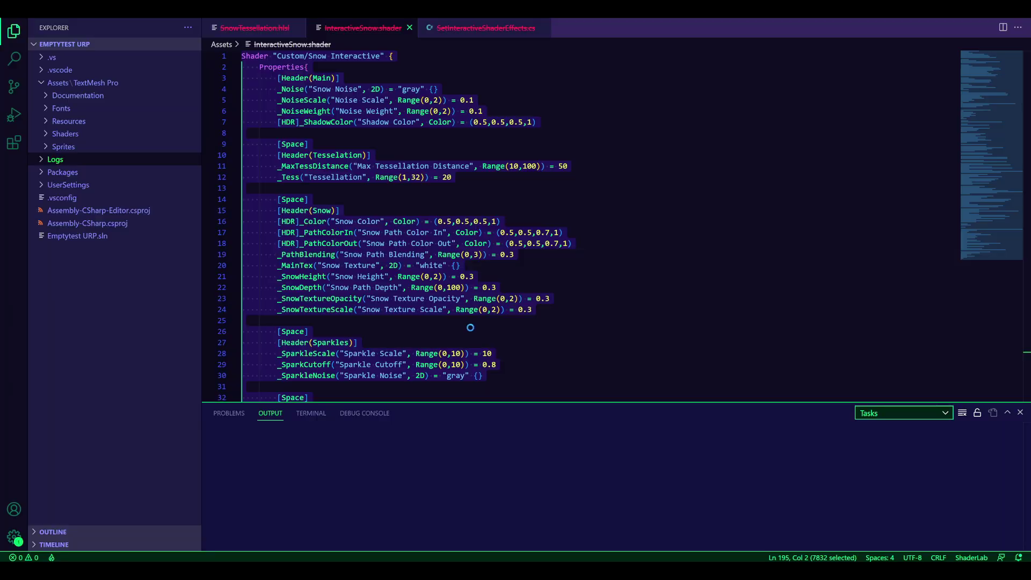
{"action": "left_click", "coordinate": [399, 28]}
{"action": "left_click", "coordinate": [430, 27]}
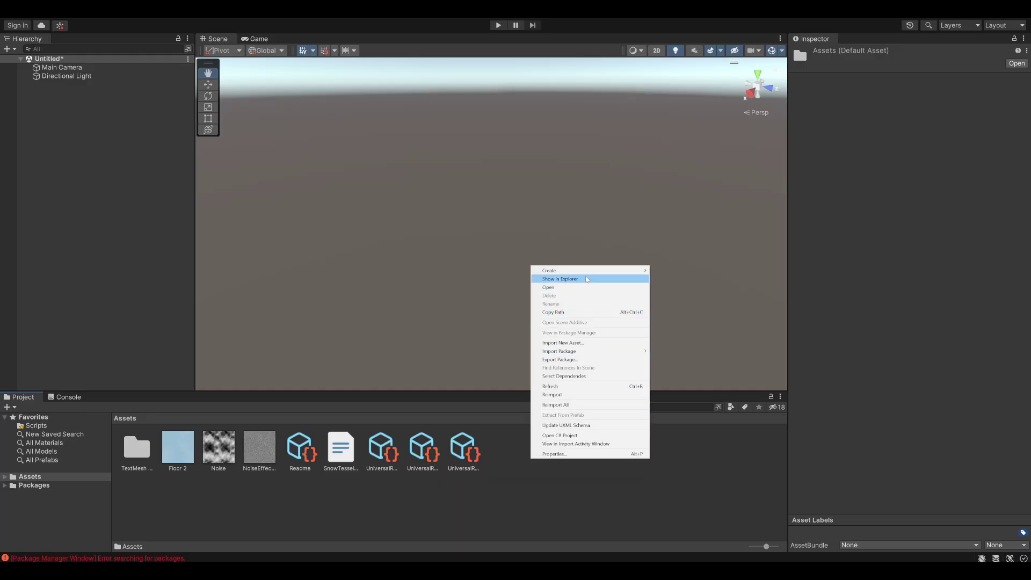
Create a Standard Surface Shader asset named InteractiveSnow.
{"action": "mouse_move", "coordinate": [590, 270]}
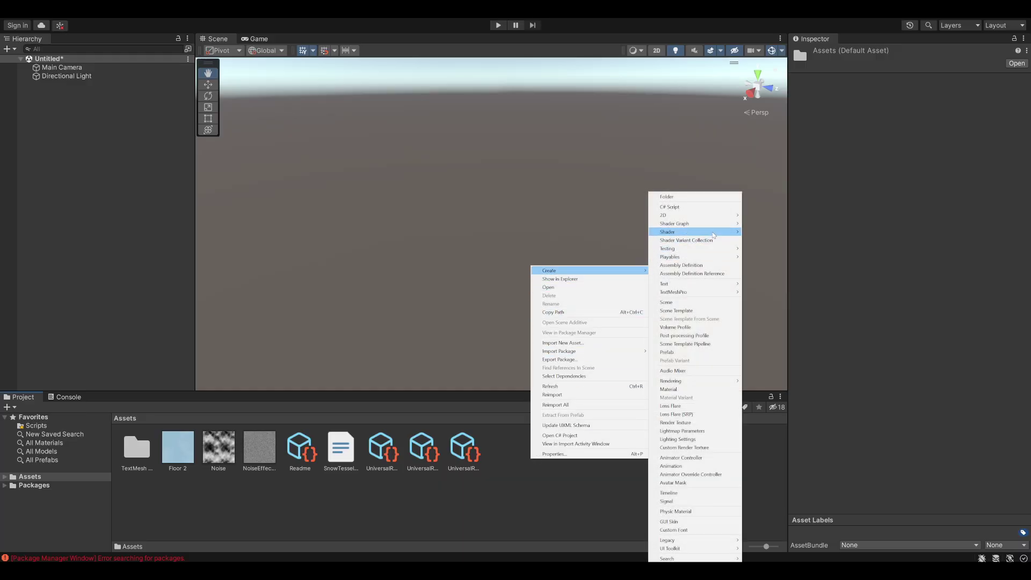
{"action": "mouse_move", "coordinate": [693, 231]}
{"action": "left_click", "coordinate": [784, 232]}
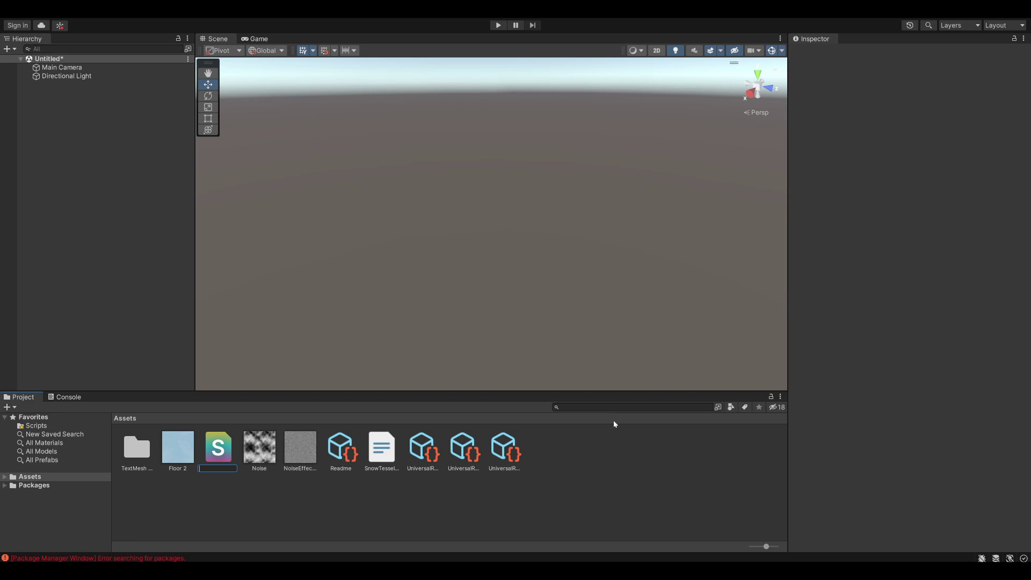
{"action": "type", "text": "InteractiveSnow"}
{"action": "key", "text": "Return"}
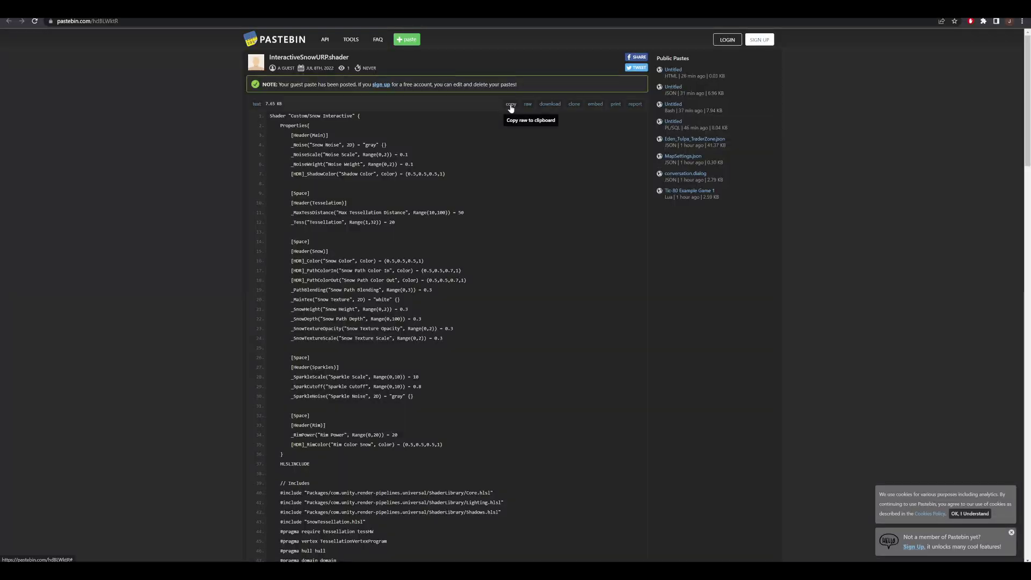
Replace InteractiveSnow.shader's contents with the copied InteractiveSnowURP code and save it.
{"action": "left_click", "coordinate": [511, 105]}
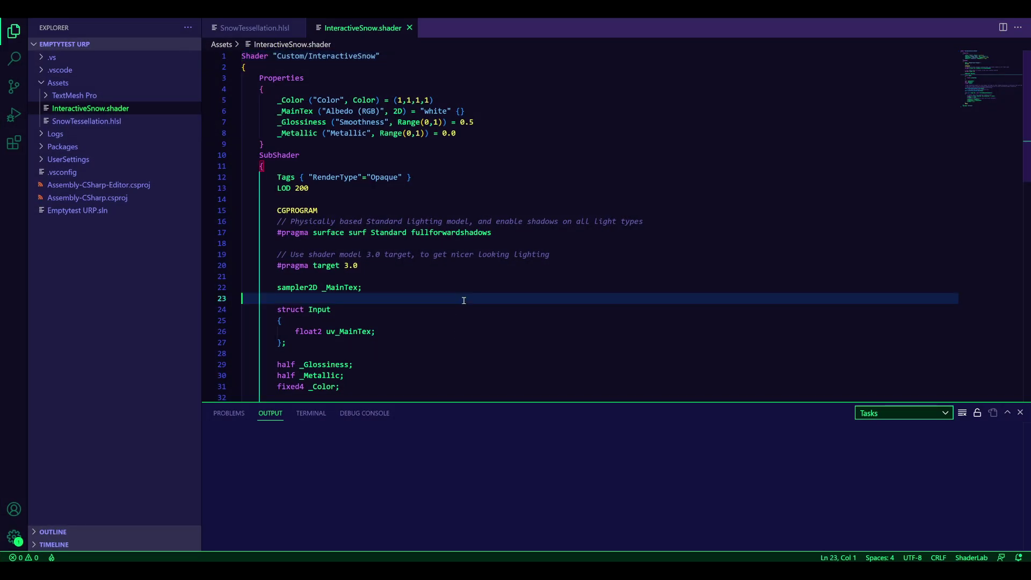
{"action": "key", "text": "ctrl+a"}
{"action": "key", "text": "ctrl+v"}
{"action": "key", "text": "ctrl+s"}
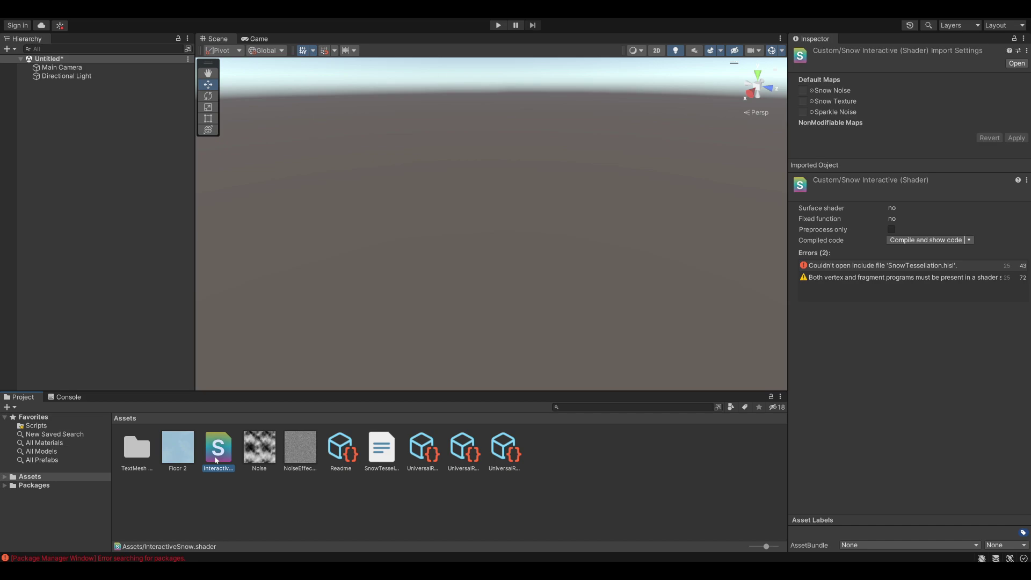
Reimport the SnowTessellation include file and the InteractiveSnow shader so it compiles cleanly.
{"action": "left_click", "coordinate": [382, 454]}
{"action": "right_click", "coordinate": [382, 454]}
{"action": "left_click", "coordinate": [404, 387]}
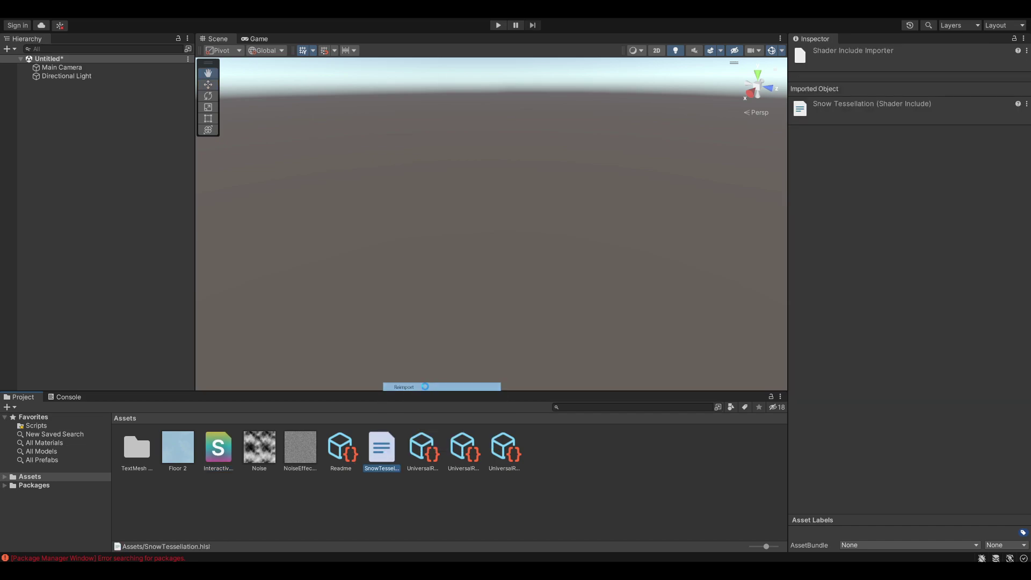
{"action": "left_click", "coordinate": [220, 448]}
{"action": "right_click", "coordinate": [224, 447]}
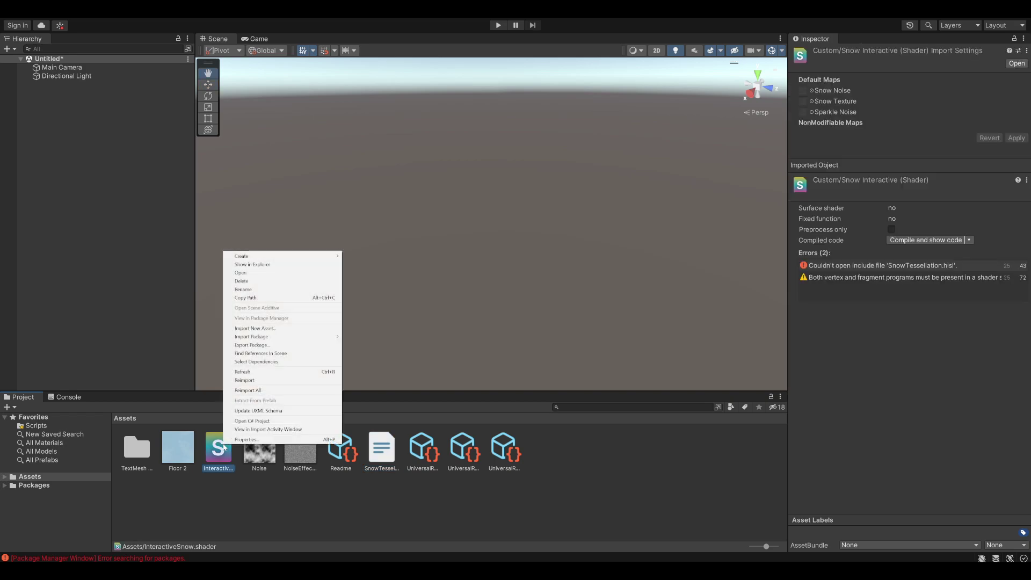
{"action": "left_click", "coordinate": [257, 380]}
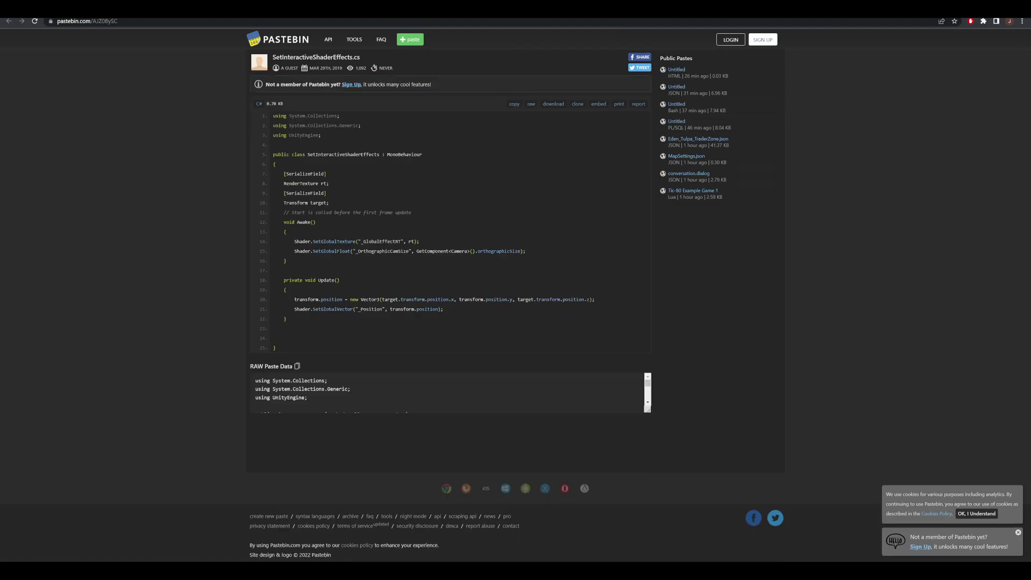
Copy the Pastebin script code, create C# script SetInteractiveShaderEffects and open it for editing.
{"action": "left_click", "coordinate": [516, 106]}
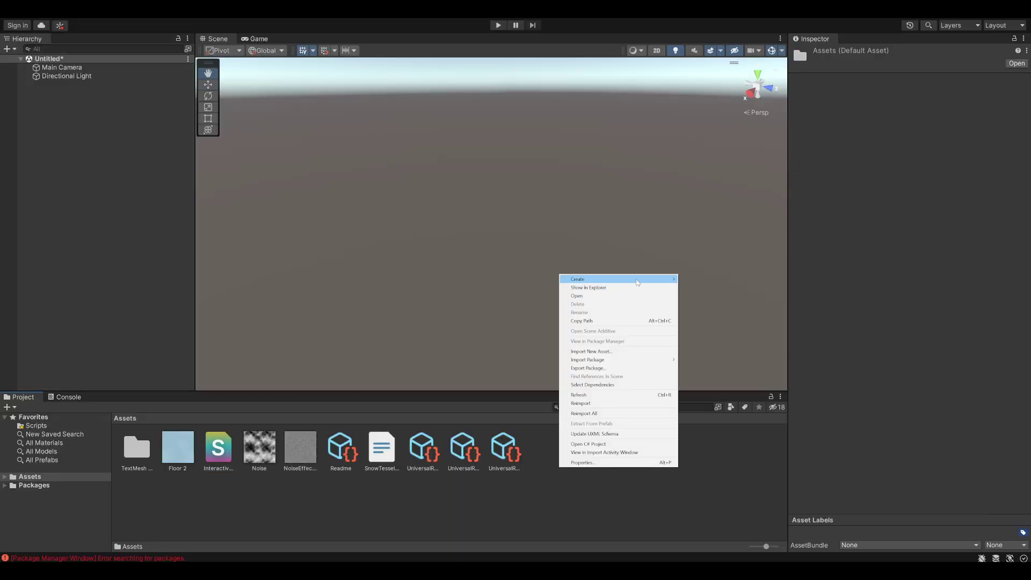
{"action": "mouse_move", "coordinate": [637, 282]}
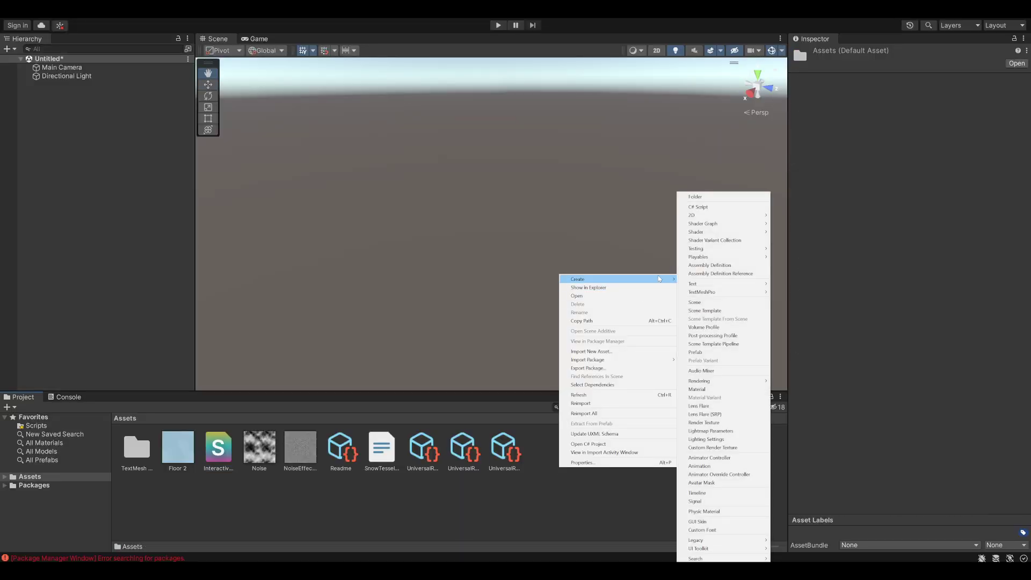
{"action": "left_click", "coordinate": [716, 207]}
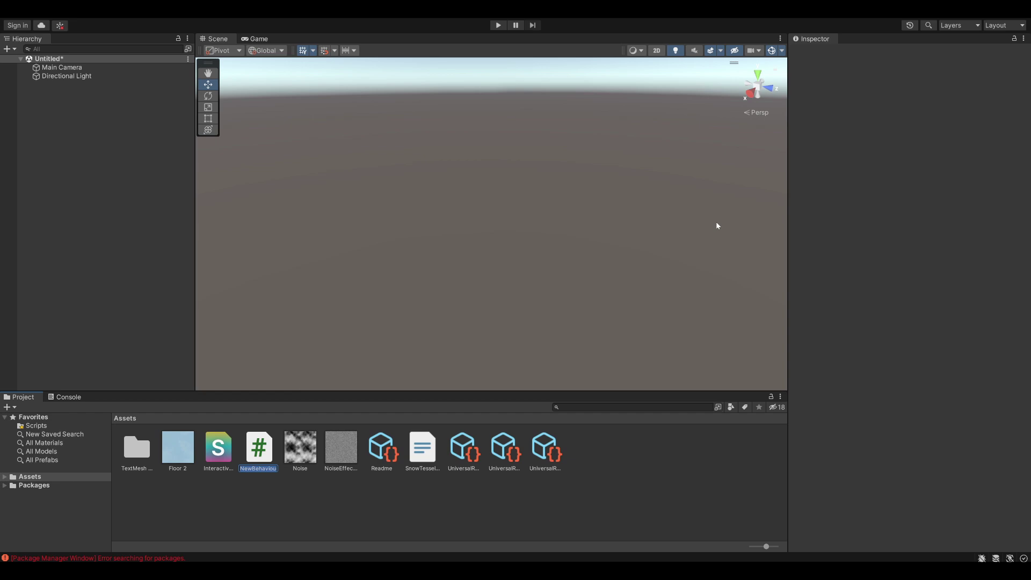
{"action": "type", "text": "SetInteractiveShaderEffects"}
{"action": "key", "text": "Return"}
{"action": "double_click", "coordinate": [380, 451]}
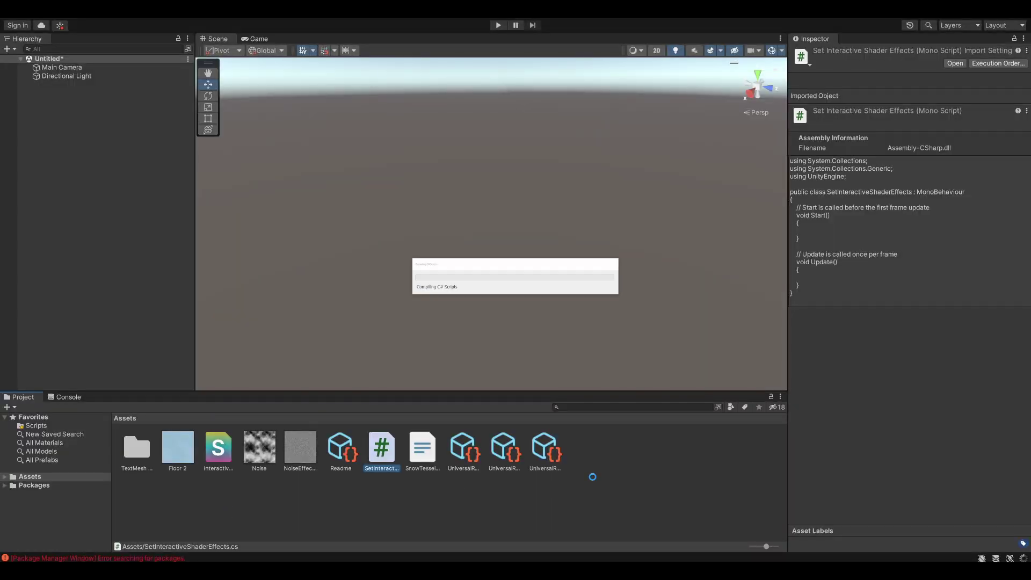
{"action": "left_click", "coordinate": [91, 141]}
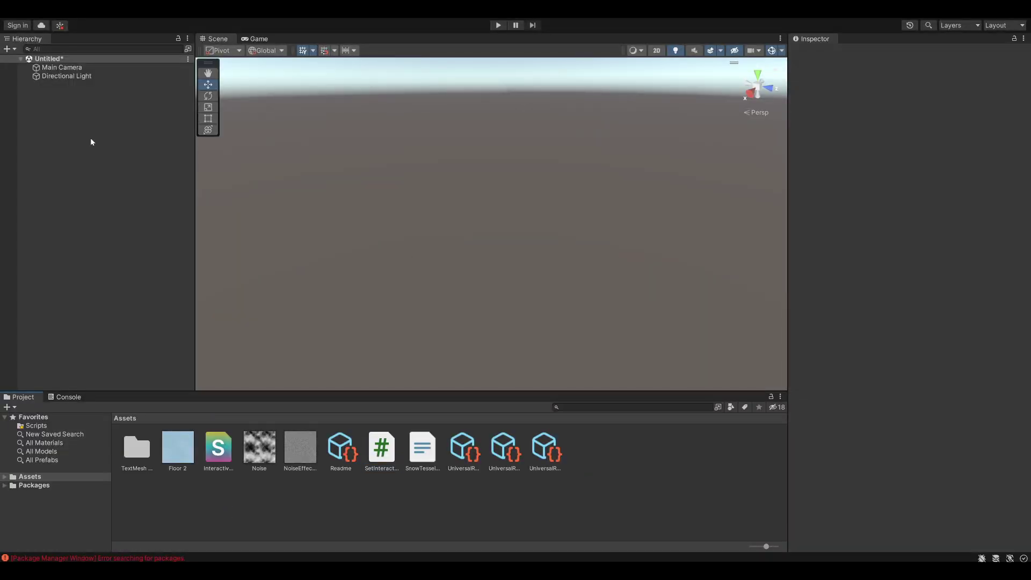
Add a Plane and a Sphere to the scene.
{"action": "right_click", "coordinate": [91, 142]}
{"action": "mouse_move", "coordinate": [129, 242]}
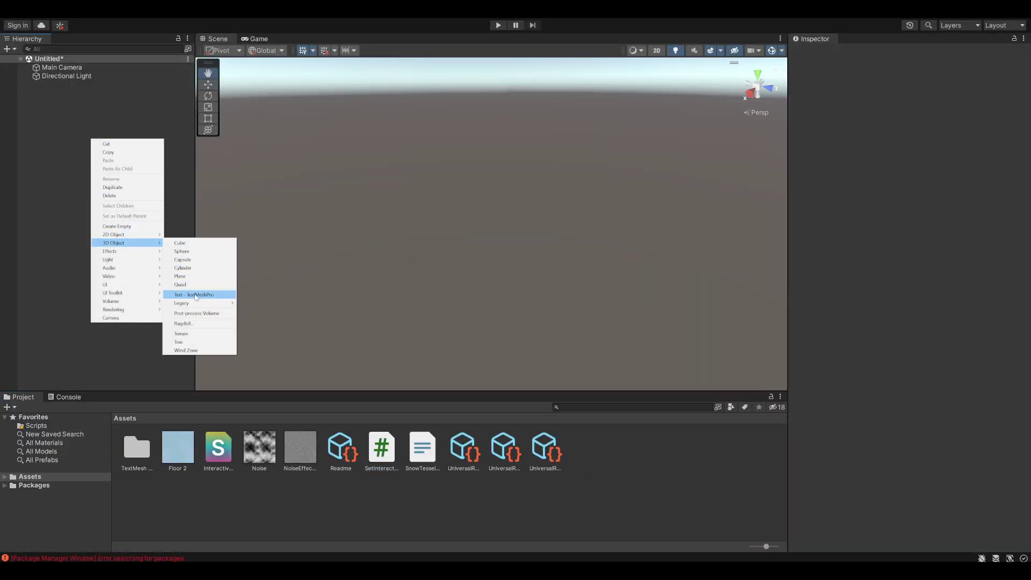
{"action": "left_click", "coordinate": [180, 275]}
{"action": "right_click", "coordinate": [80, 180]}
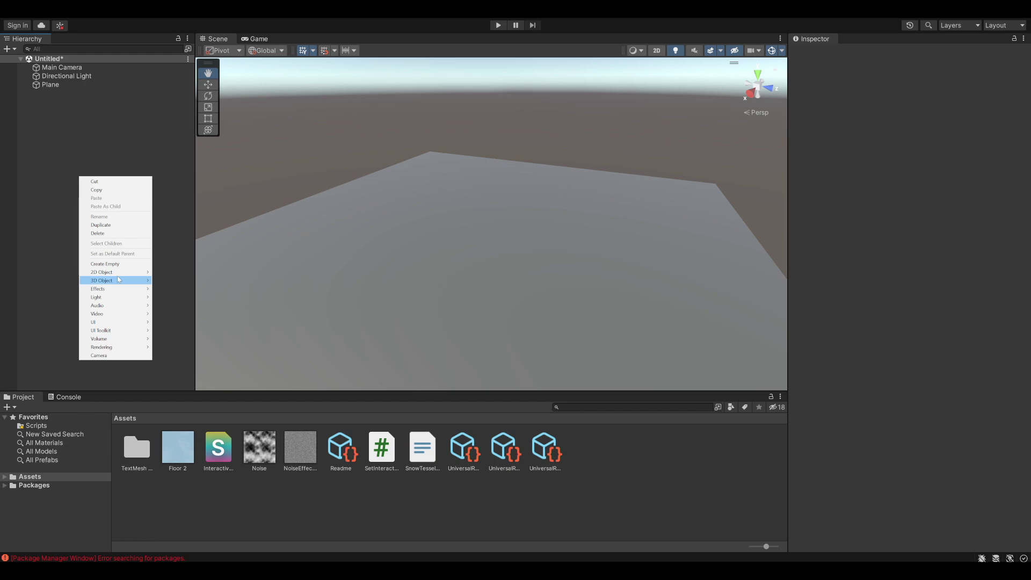
{"action": "mouse_move", "coordinate": [119, 279]}
{"action": "left_click", "coordinate": [161, 289]}
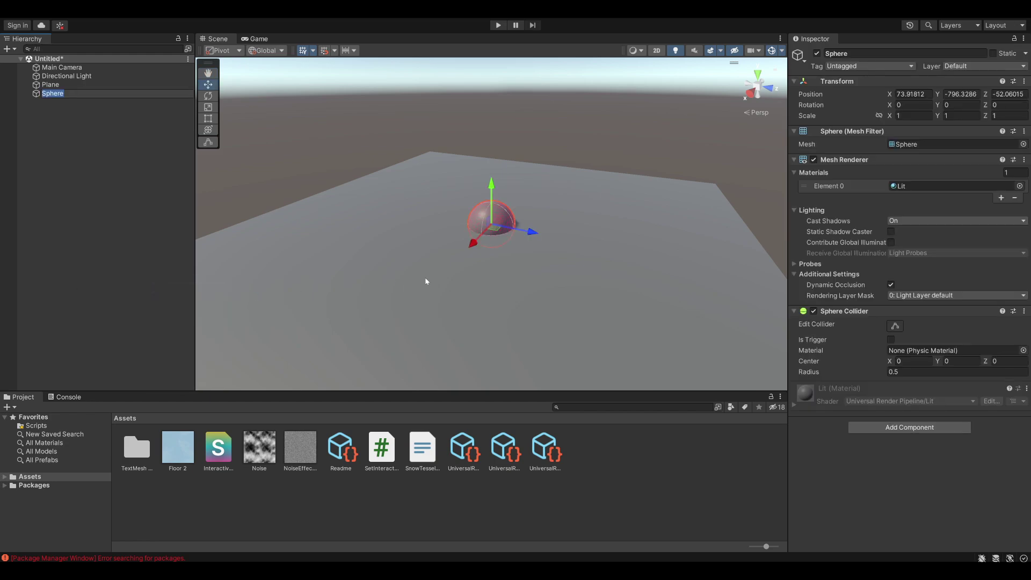
Add a Camera rotated 90 on X with Orthographic projection.
{"action": "left_click", "coordinate": [708, 372]}
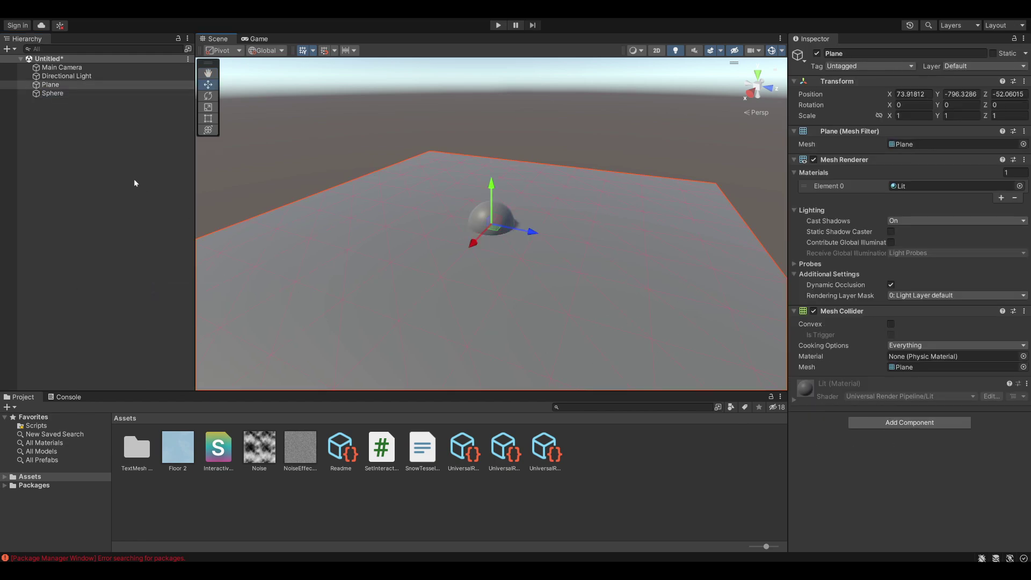
{"action": "left_click", "coordinate": [99, 170]}
{"action": "right_click", "coordinate": [98, 170]}
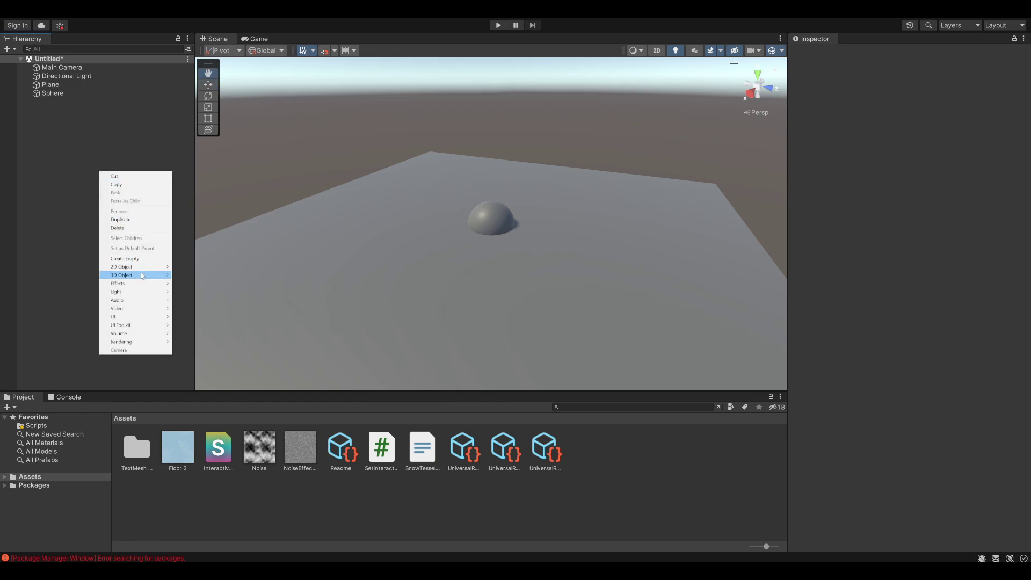
{"action": "left_click", "coordinate": [119, 349]}
{"action": "left_click", "coordinate": [911, 106]}
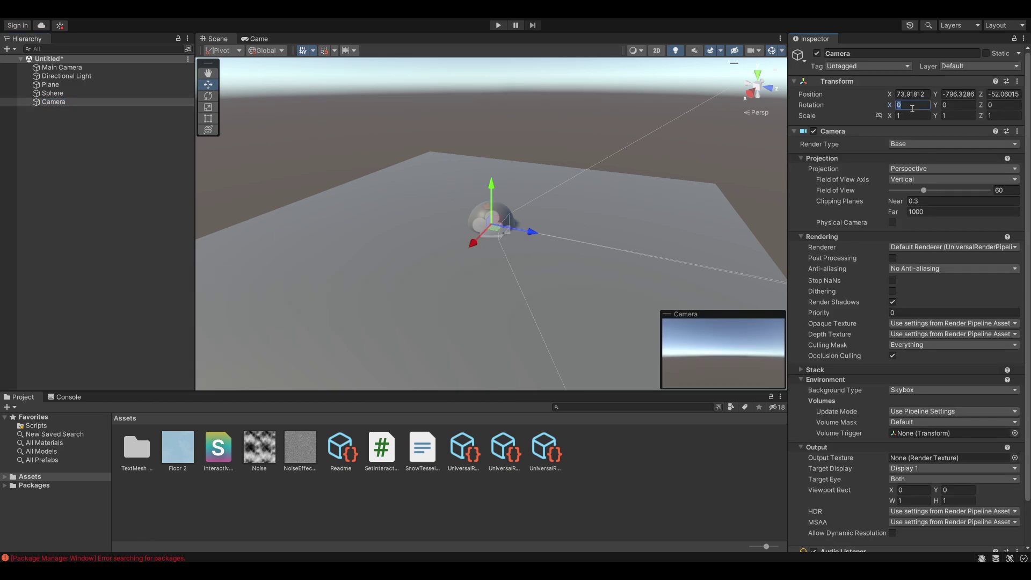
{"action": "type", "text": "90"}
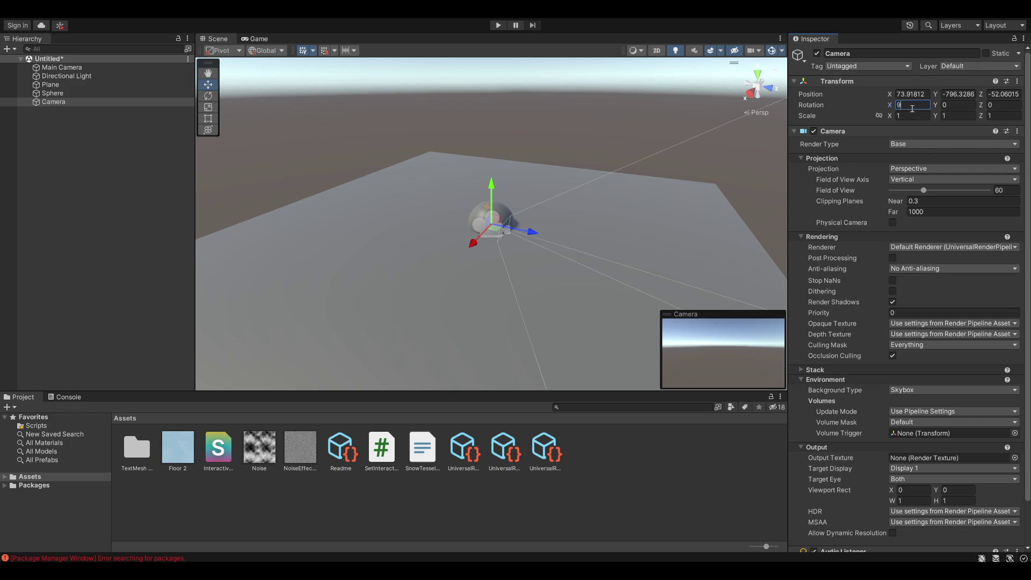
{"action": "left_click", "coordinate": [906, 169]}
{"action": "left_click", "coordinate": [892, 188]}
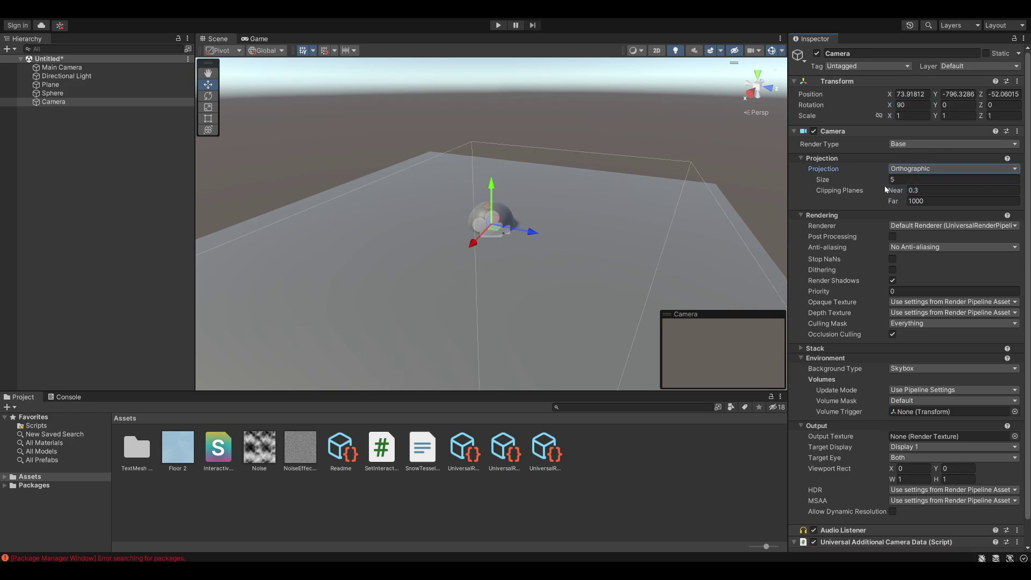
Give the camera orthographic size 20 and a solid black background colour.
{"action": "left_click", "coordinate": [900, 179]}
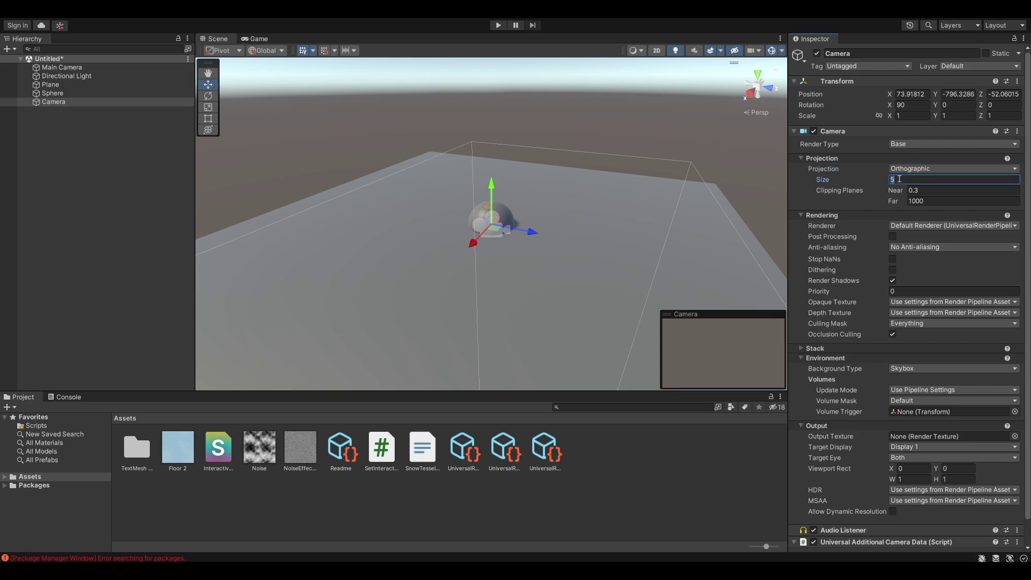
{"action": "type", "text": "20"}
{"action": "scroll", "coordinate": [863, 232], "scroll_direction": "down", "scroll_amount": 2}
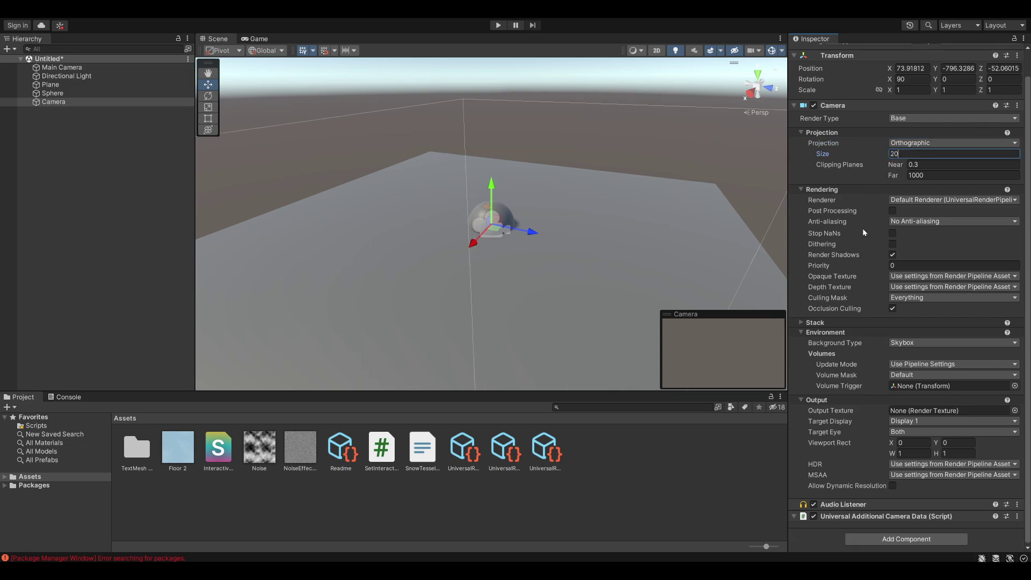
{"action": "left_click", "coordinate": [903, 344]}
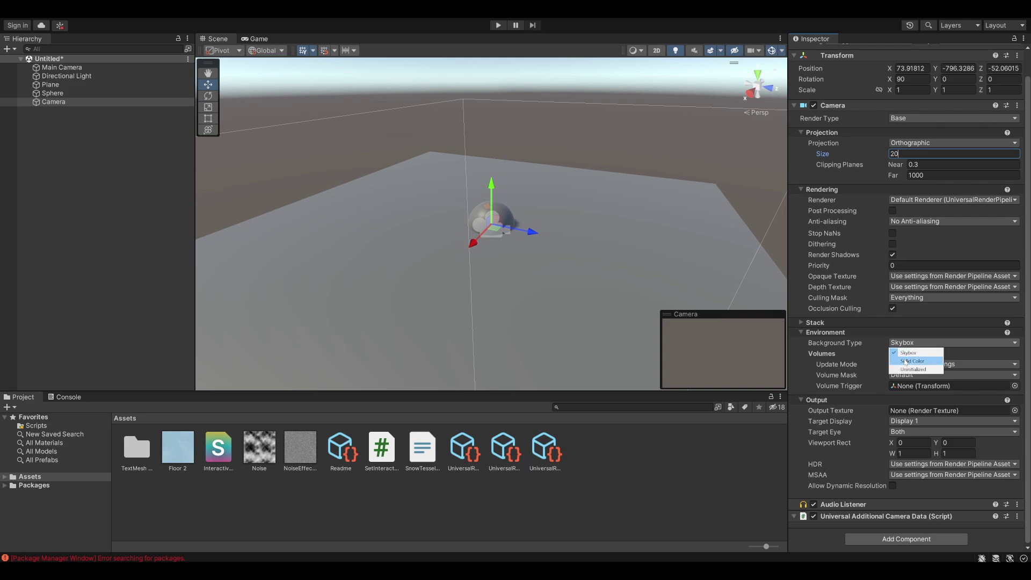
{"action": "left_click", "coordinate": [907, 361]}
{"action": "left_click", "coordinate": [903, 353]}
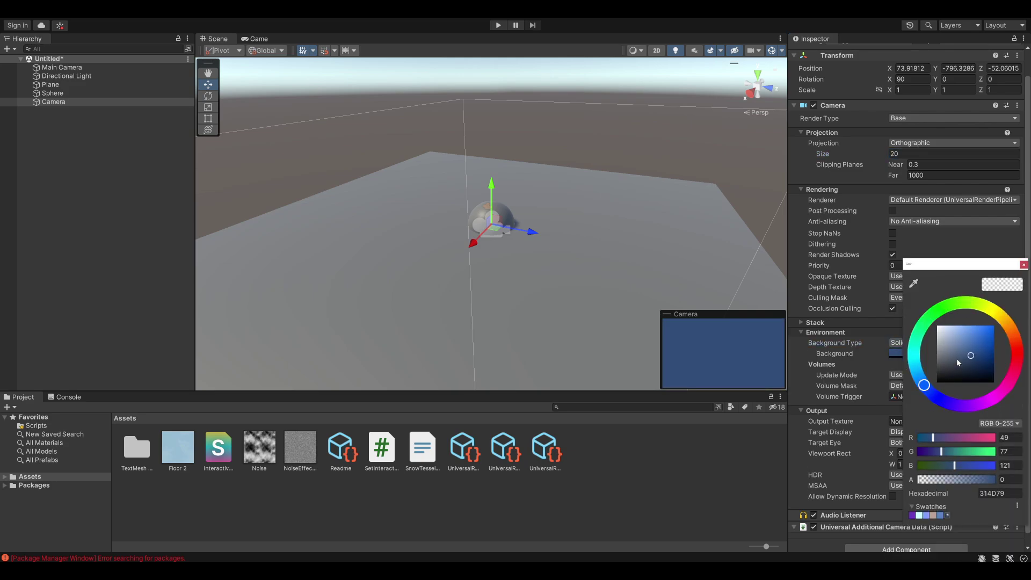
{"action": "left_click_drag", "start_coordinate": [955, 358], "coordinate": [933, 388]}
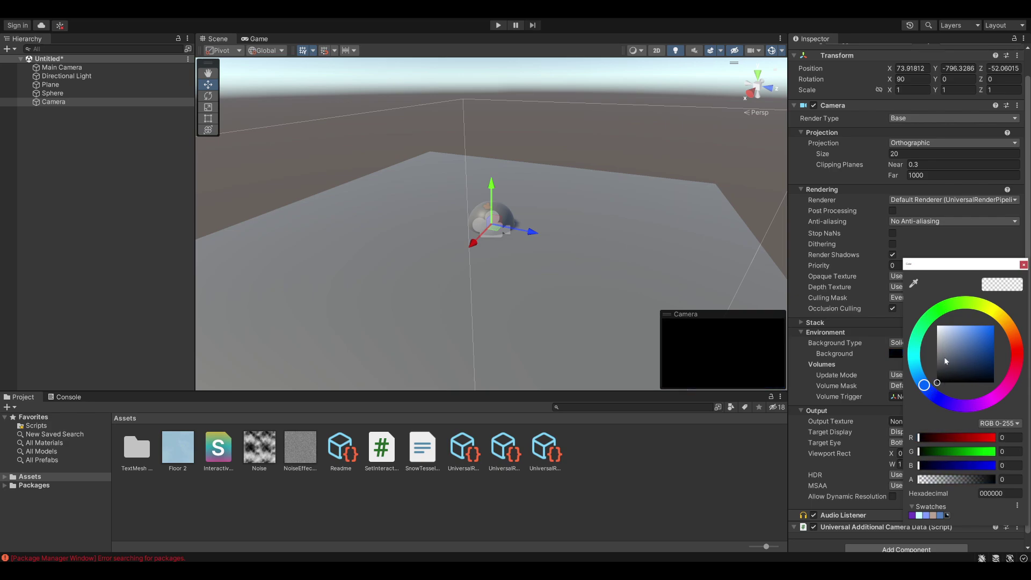
{"action": "left_click", "coordinate": [1023, 264]}
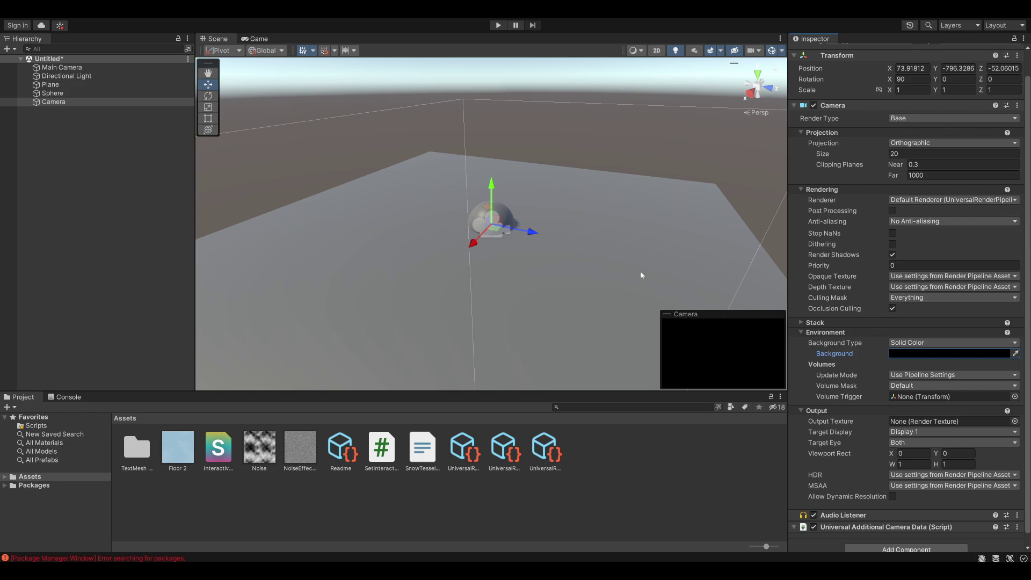
Attach the Set Interactive Shader Effects script to the camera.
{"action": "scroll", "coordinate": [865, 345], "scroll_direction": "down", "scroll_amount": 1}
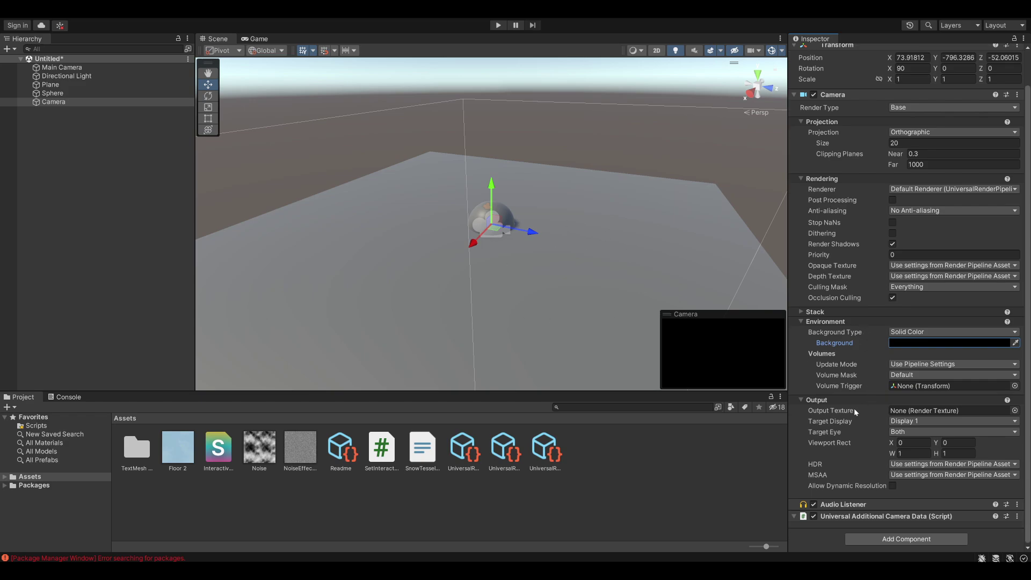
{"action": "left_click", "coordinate": [866, 544]}
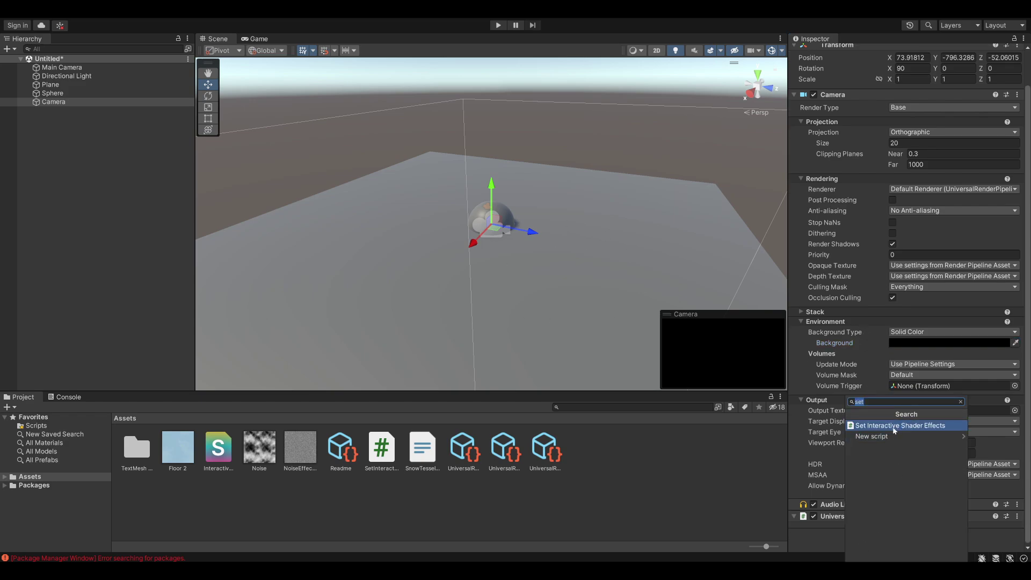
{"action": "left_click", "coordinate": [892, 427]}
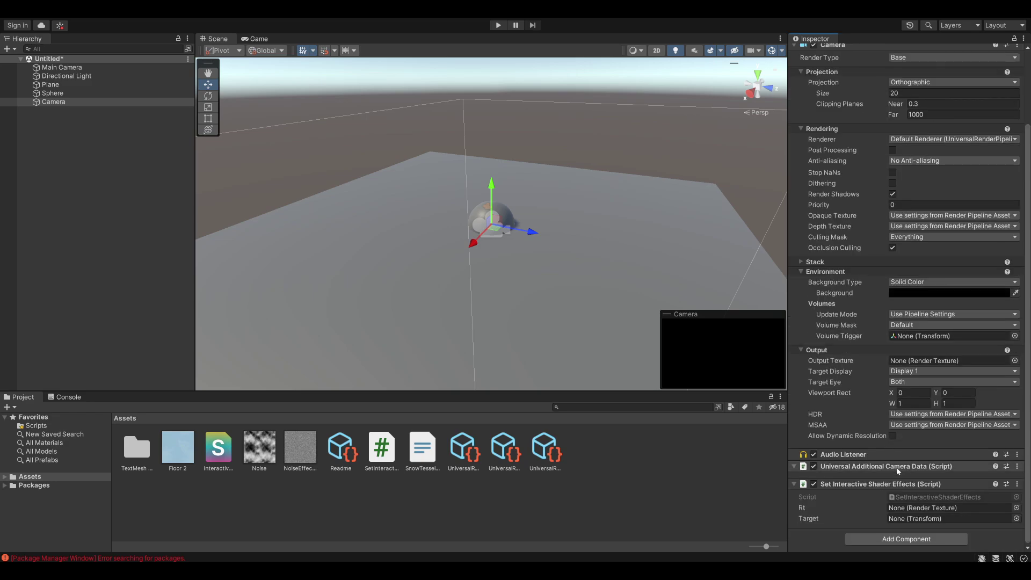
Create a new render texture asset named Effects.
{"action": "right_click", "coordinate": [607, 454]}
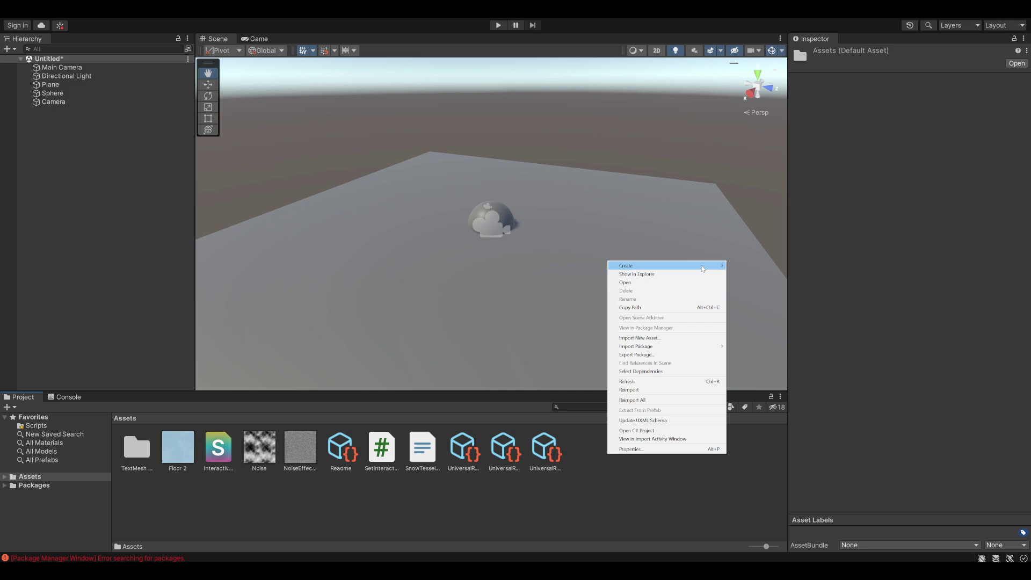
{"action": "mouse_move", "coordinate": [703, 268]}
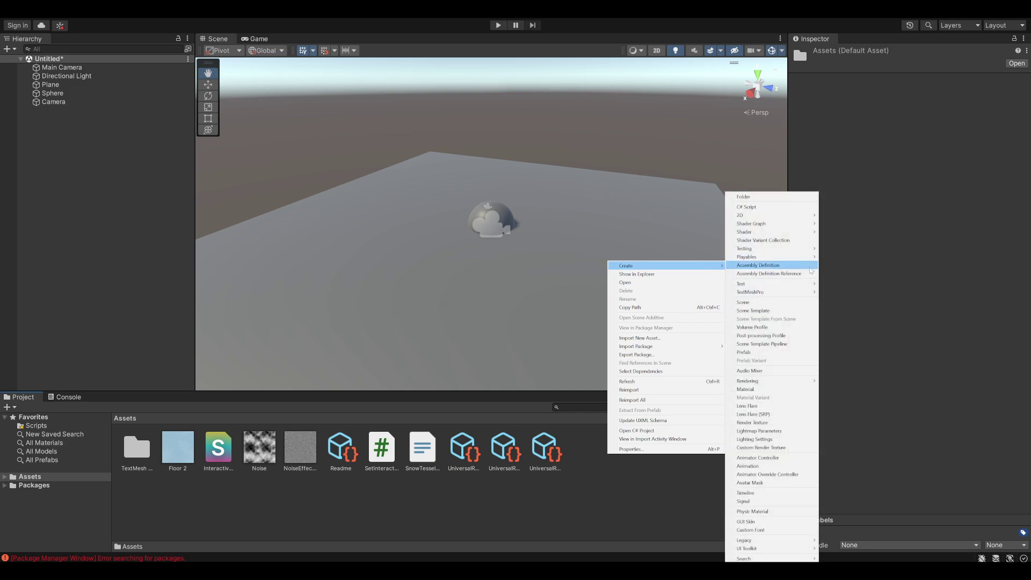
{"action": "left_click", "coordinate": [767, 423]}
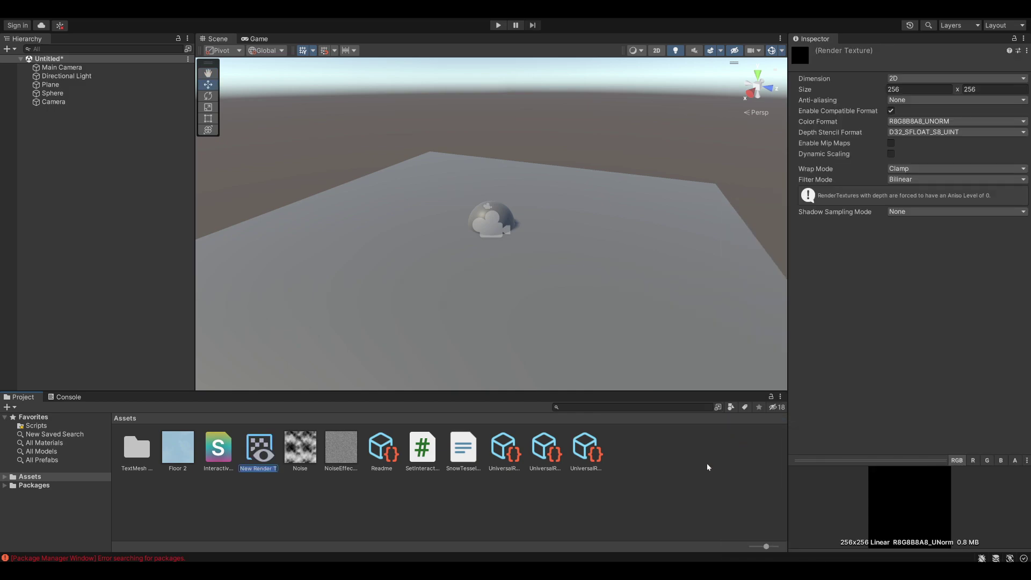
{"action": "type", "text": "Effects"}
{"action": "key", "text": "Return"}
Size Effects to 1024×1024 and make it the Camera's Output Texture.
{"action": "left_click", "coordinate": [910, 90]}
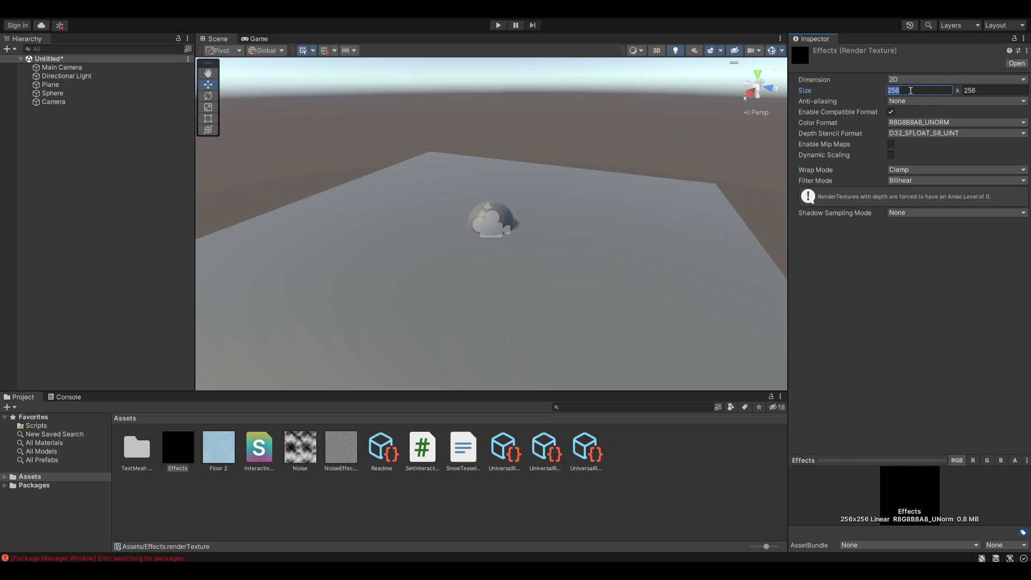
{"action": "type", "text": "1023"}
{"action": "key", "text": "Tab"}
{"action": "type", "text": "1024"}
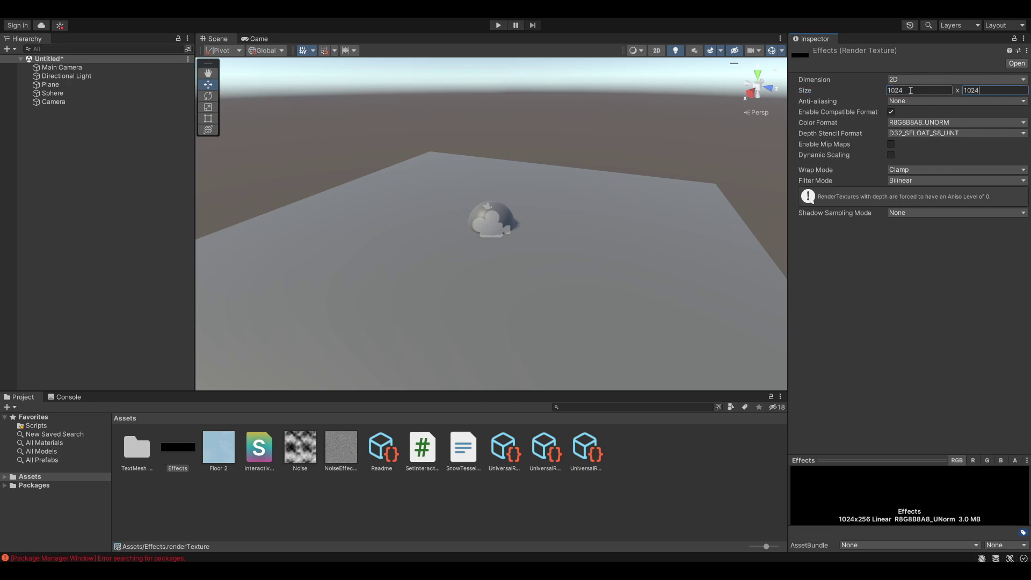
{"action": "key", "text": "Return"}
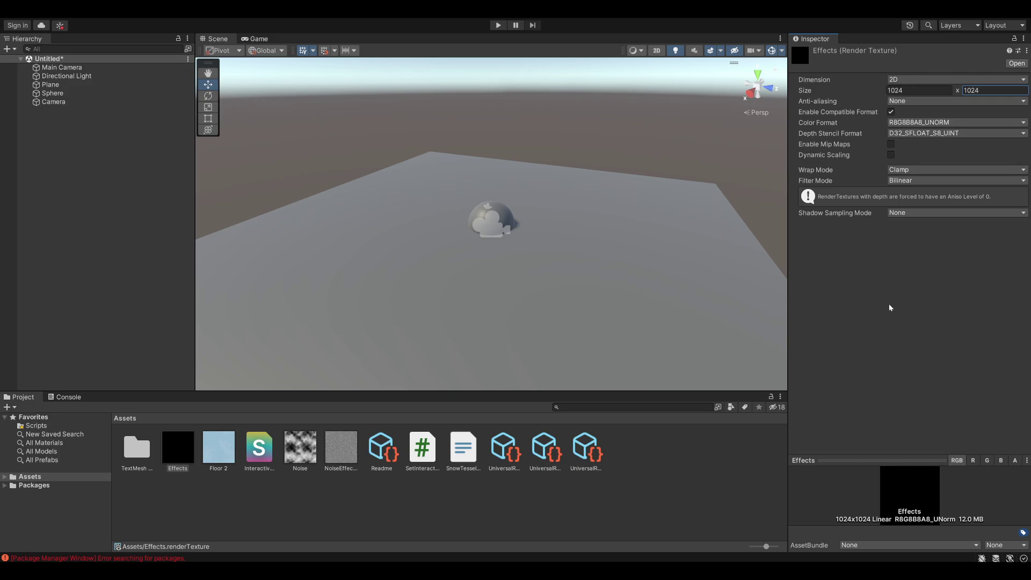
{"action": "left_click", "coordinate": [53, 102]}
{"action": "left_click_drag", "start_coordinate": [177, 448], "coordinate": [911, 453]}
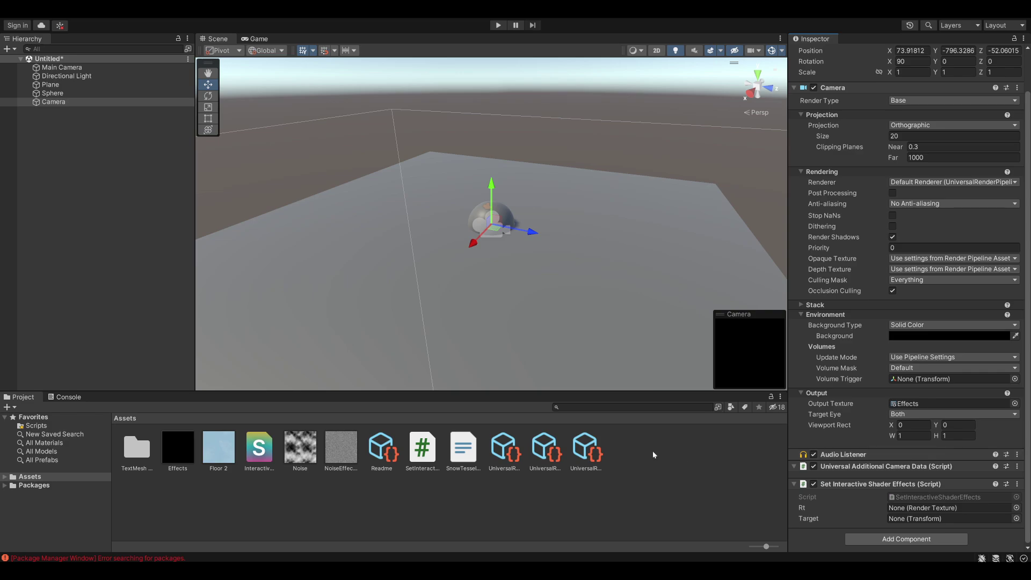
Assign Effects to the script's Rt slot and the Sphere as its Target.
{"action": "left_click_drag", "start_coordinate": [168, 446], "coordinate": [934, 512]}
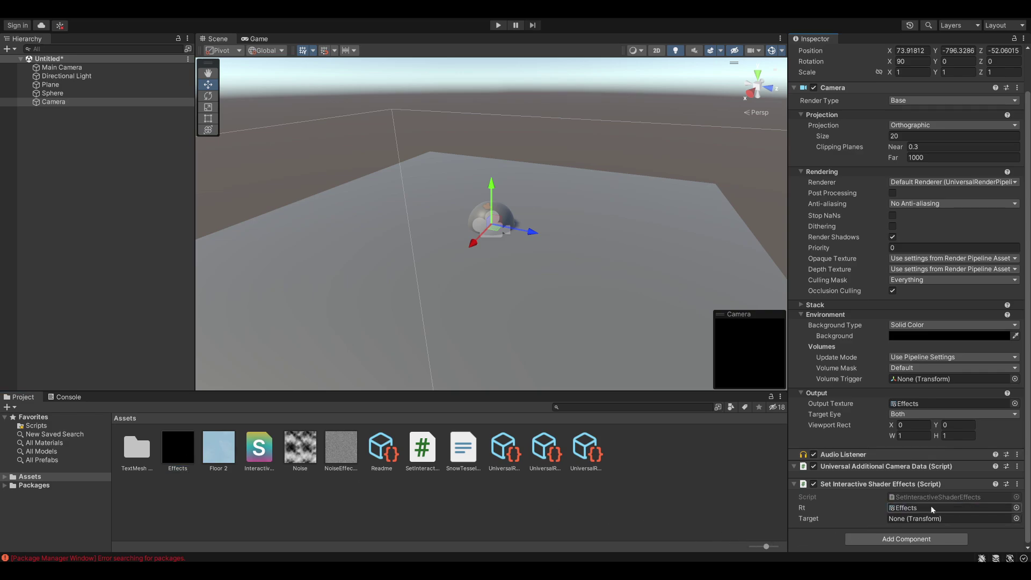
{"action": "left_click_drag", "start_coordinate": [54, 101], "coordinate": [907, 523]}
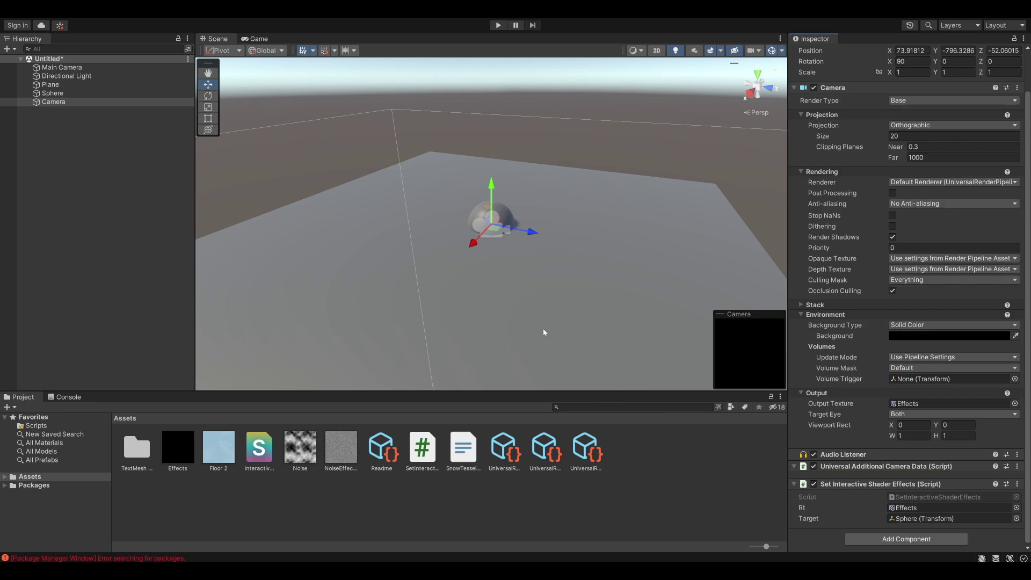
{"action": "left_click", "coordinate": [65, 224]}
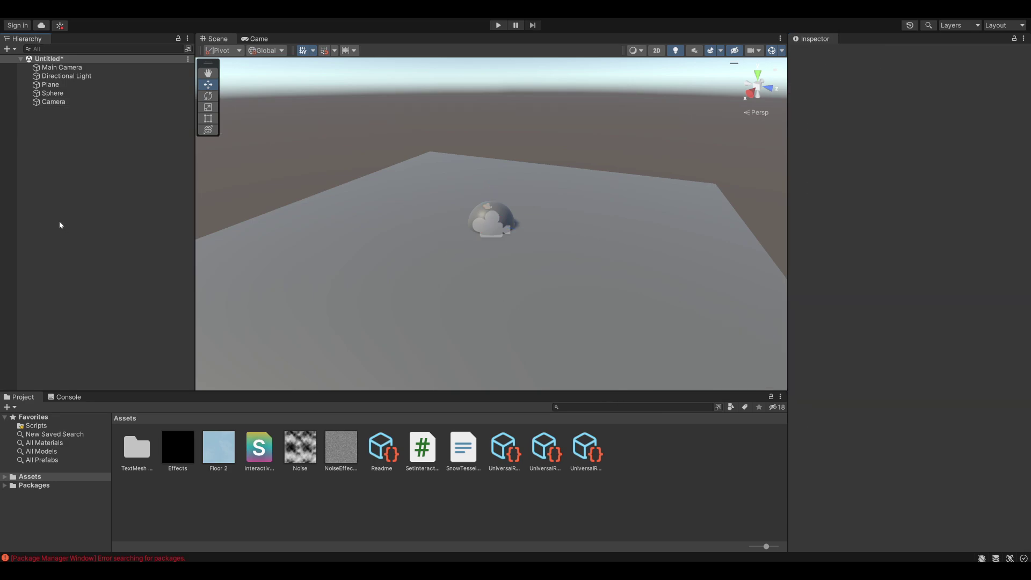
{"action": "left_click", "coordinate": [54, 102]}
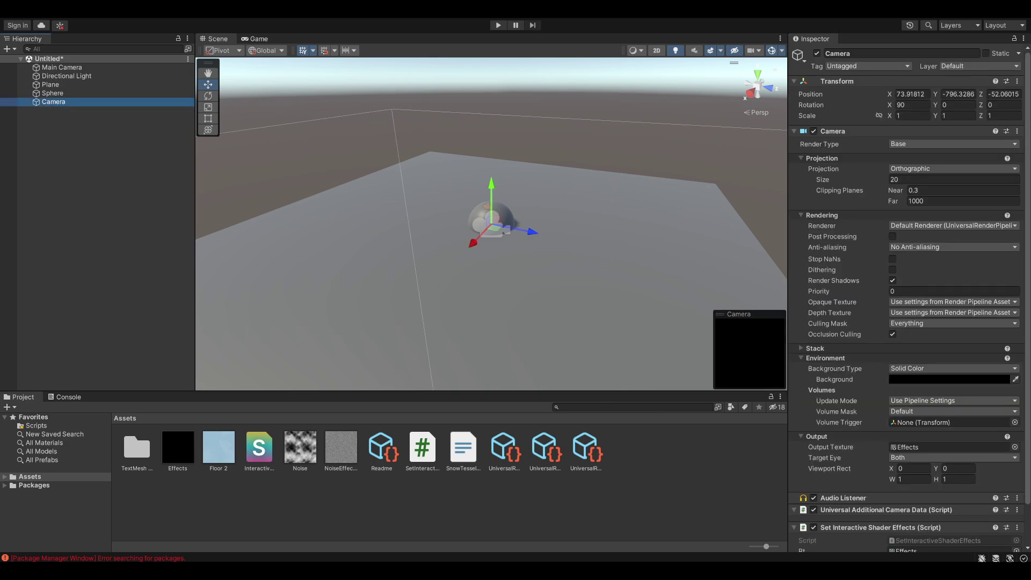
Add a new user layer named RTeffects.
{"action": "left_click", "coordinate": [977, 66]}
{"action": "left_click", "coordinate": [961, 121]}
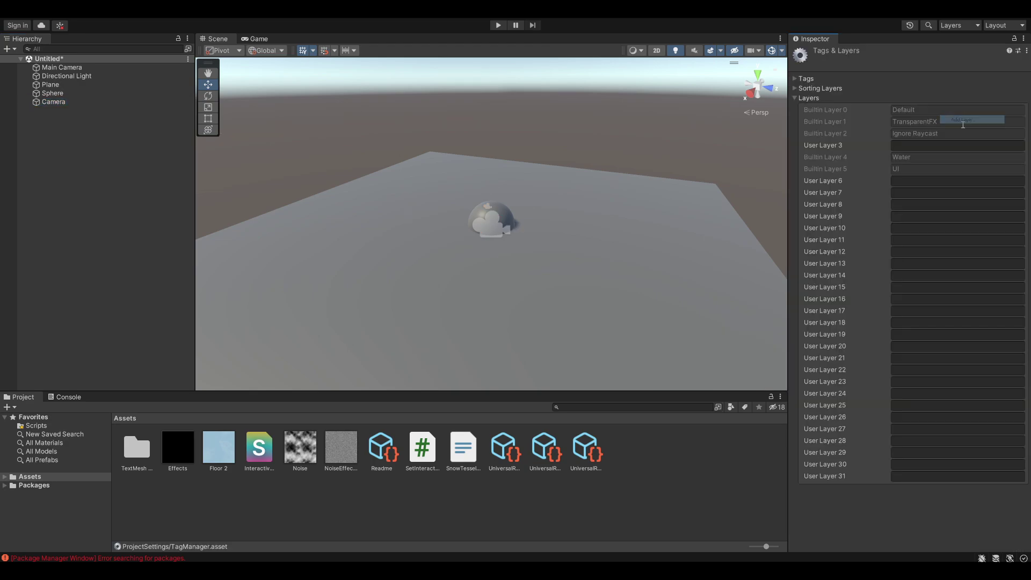
{"action": "left_click", "coordinate": [915, 180]}
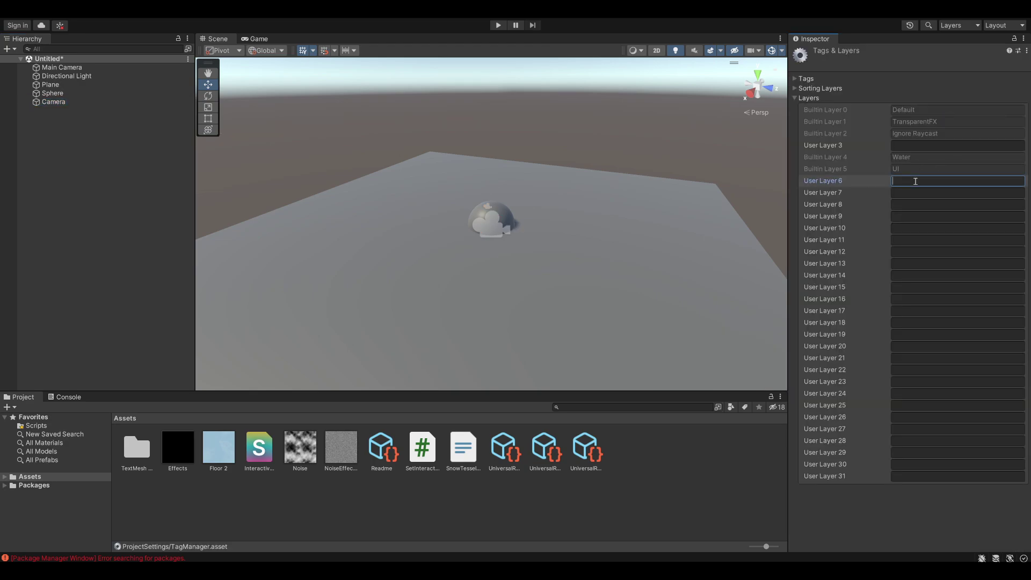
{"action": "type", "text": "RTeffects"}
Remove RTeffects from the Main Camera's Culling Mask.
{"action": "left_click", "coordinate": [61, 102]}
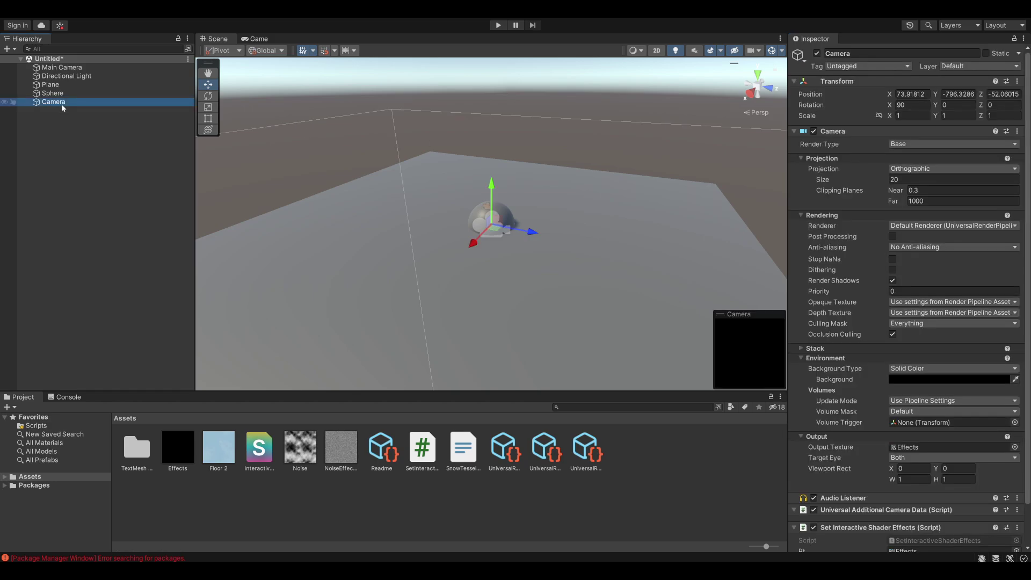
{"action": "left_click", "coordinate": [65, 68]}
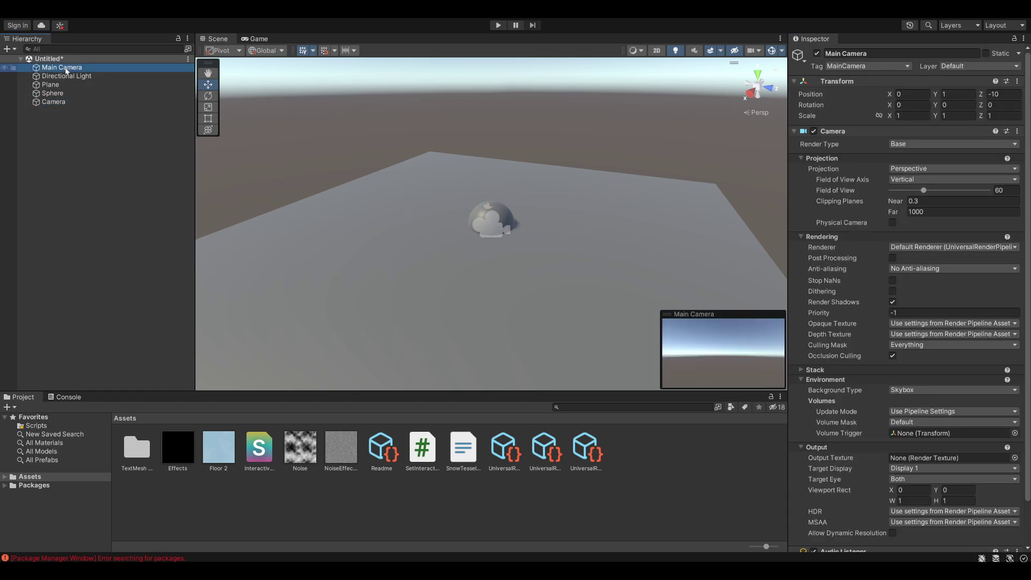
{"action": "left_click", "coordinate": [898, 345]}
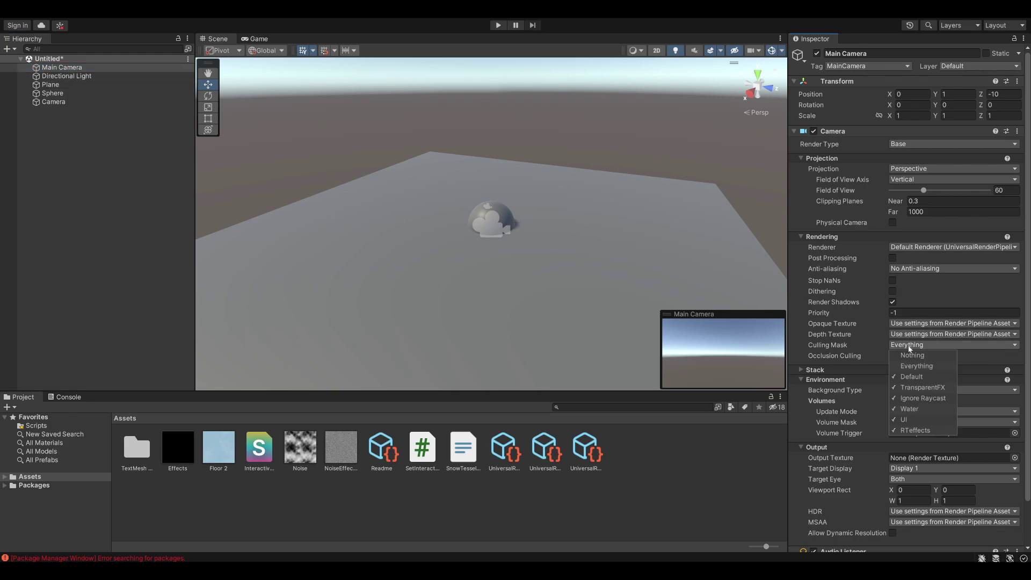
{"action": "left_click", "coordinate": [917, 430]}
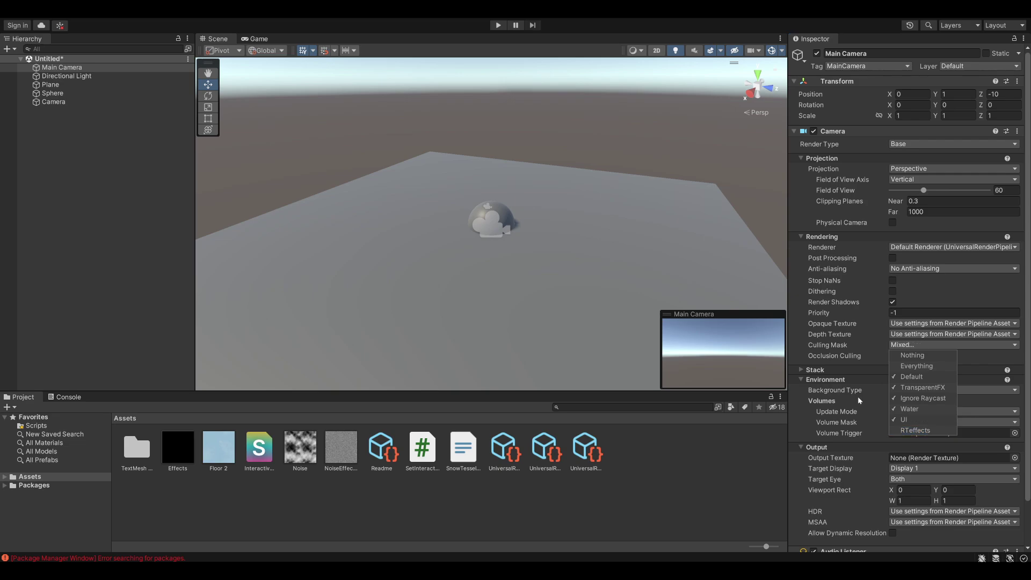
Set the effects Camera's Culling Mask to render only RTeffects.
{"action": "left_click", "coordinate": [68, 101]}
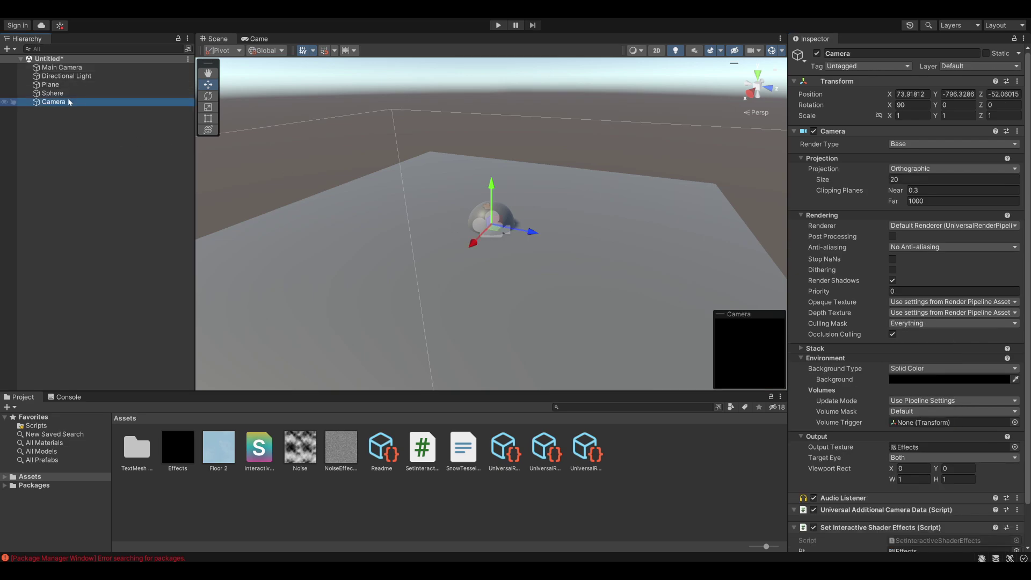
{"action": "left_click", "coordinate": [926, 324]}
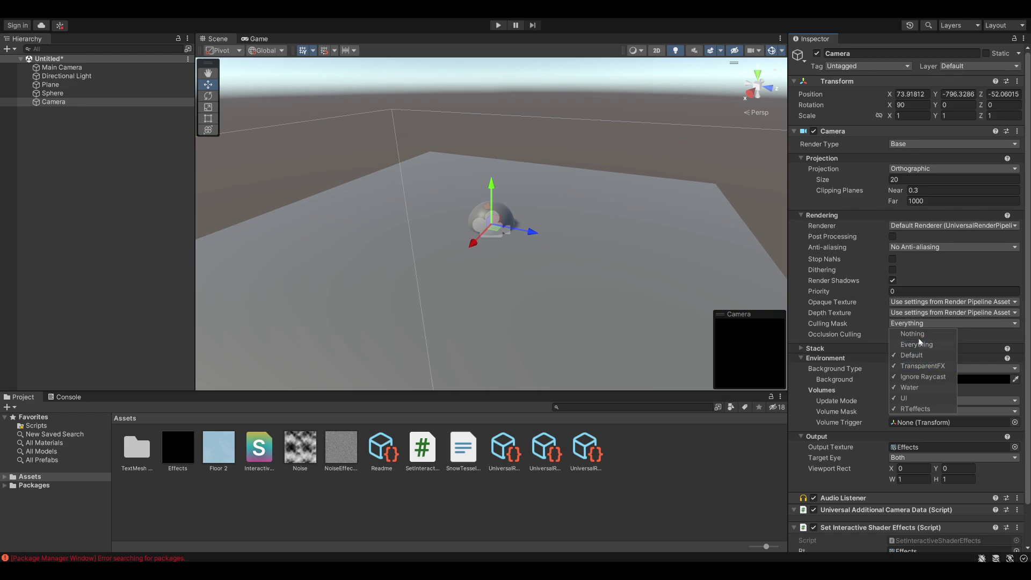
{"action": "left_click", "coordinate": [920, 334]}
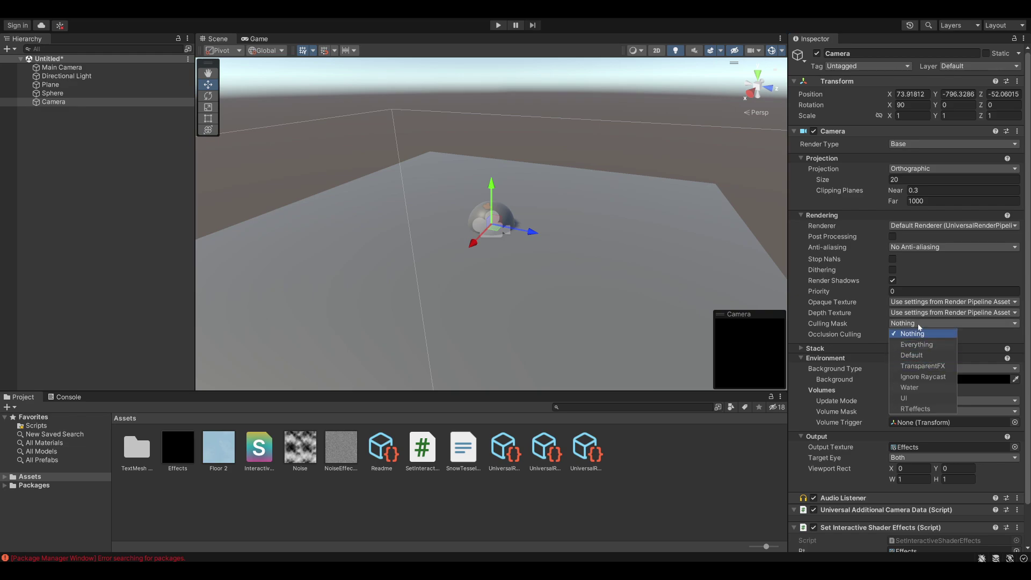
{"action": "left_click", "coordinate": [923, 408]}
{"action": "left_click", "coordinate": [77, 125]}
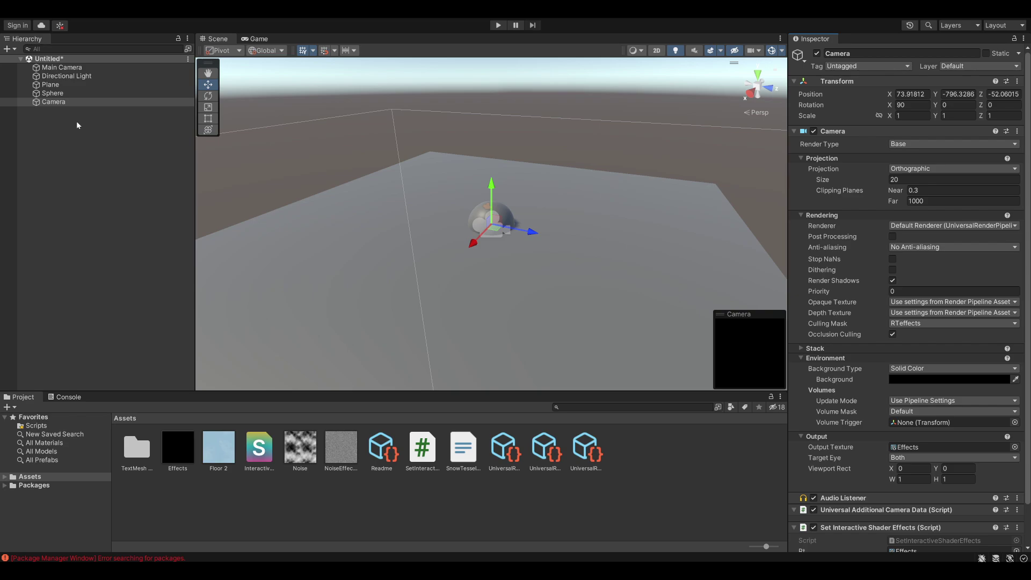
Create the Custom_Snow Interactive material from the snow shader and apply it to the Plane.
{"action": "left_click", "coordinate": [257, 453]}
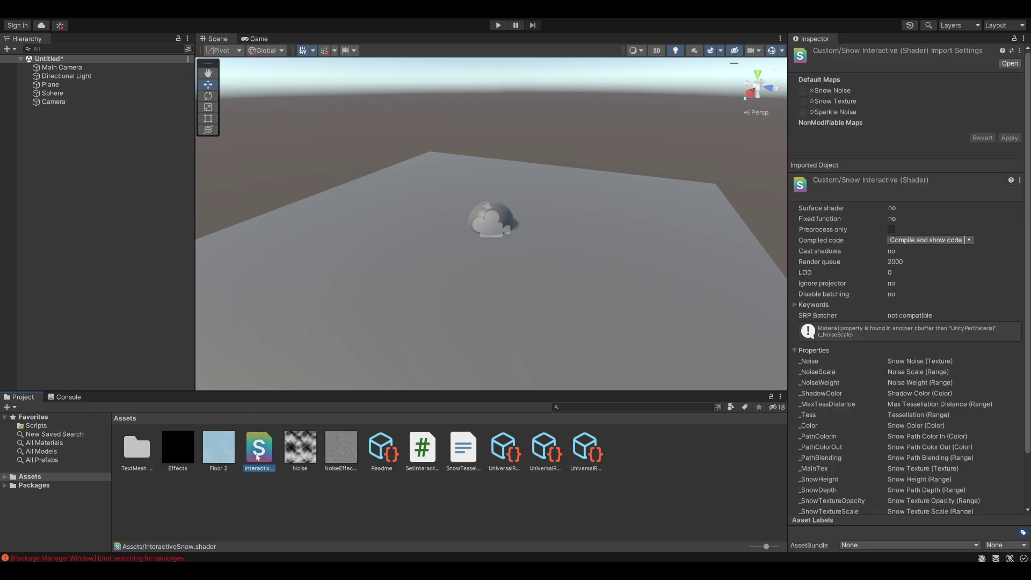
{"action": "right_click", "coordinate": [257, 457]}
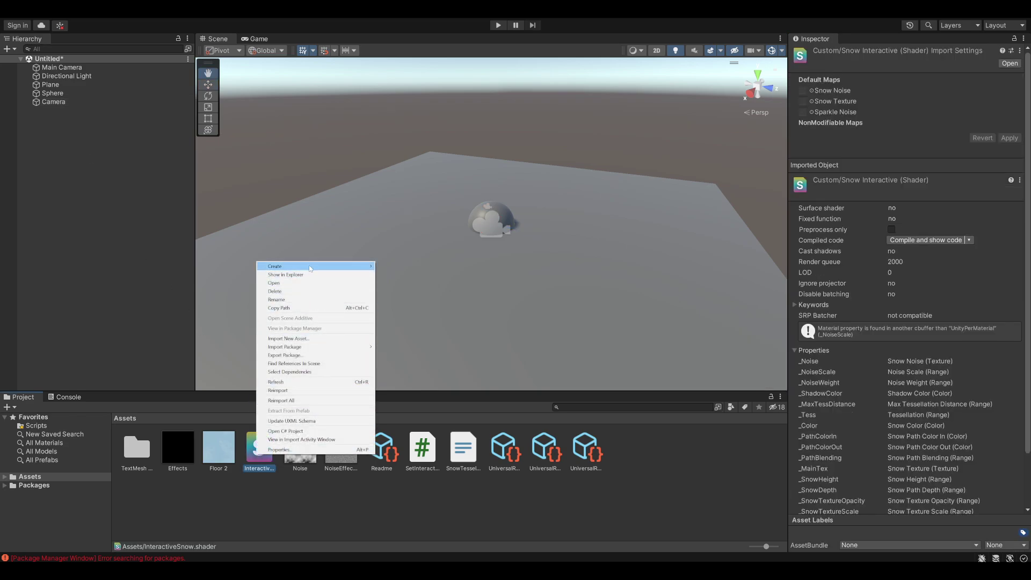
{"action": "mouse_move", "coordinate": [311, 267]}
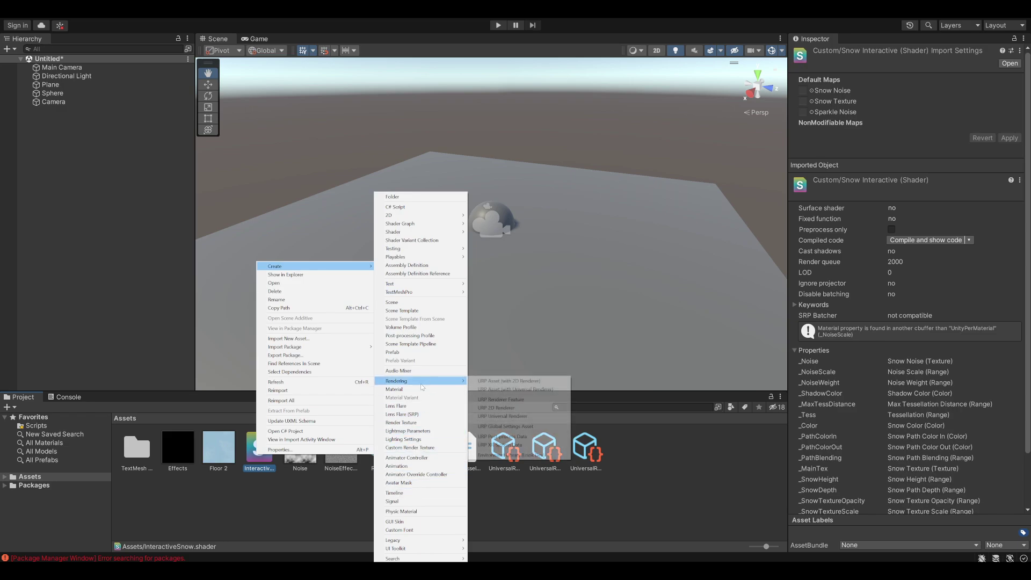
{"action": "left_click", "coordinate": [395, 389]}
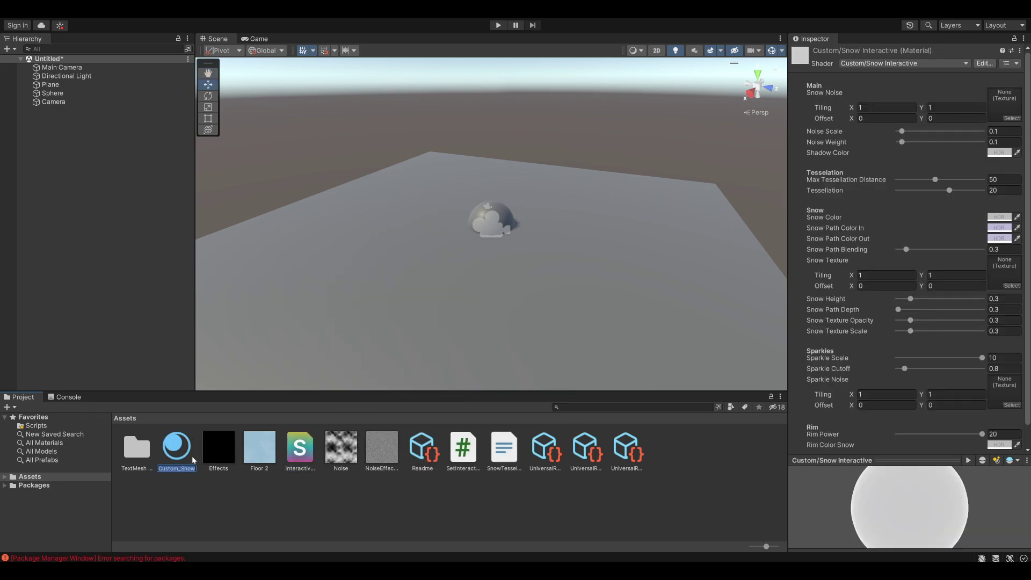
{"action": "key", "text": "Return"}
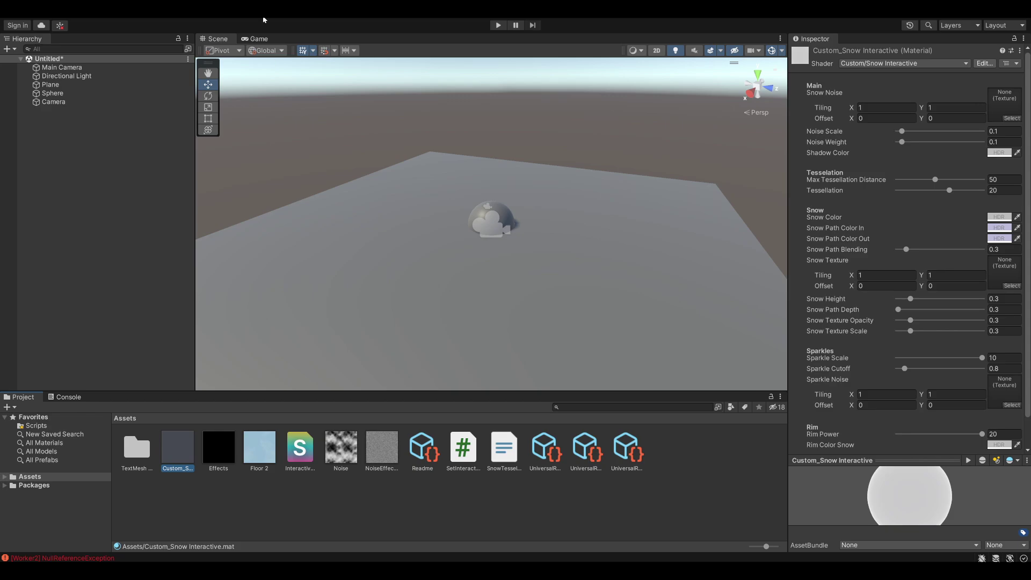
{"action": "left_click_drag", "start_coordinate": [177, 448], "coordinate": [288, 363]}
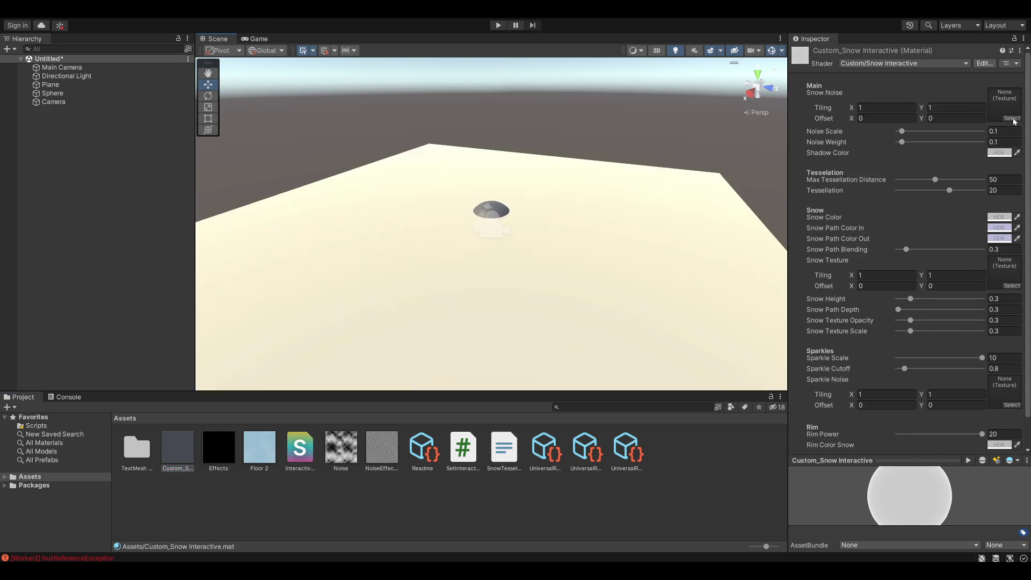
Assign Noise to Snow Noise, Floor 2 as snow texture, NoiseEffectGrain to Sparkle Noise.
{"action": "left_click", "coordinate": [1012, 118]}
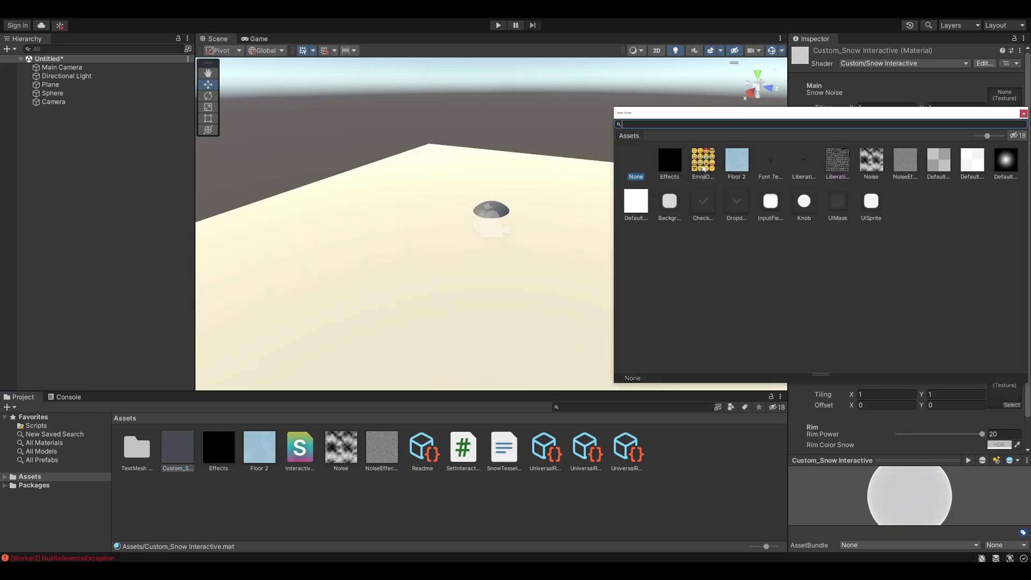
{"action": "double_click", "coordinate": [870, 160]}
{"action": "left_click", "coordinate": [1011, 283]}
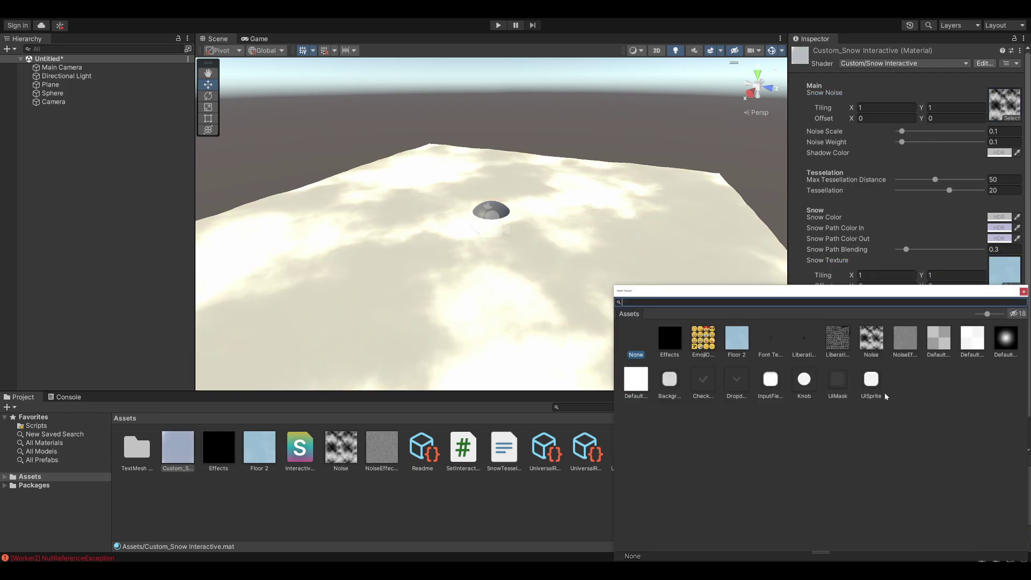
{"action": "left_click", "coordinate": [904, 339]}
{"action": "double_click", "coordinate": [913, 345]}
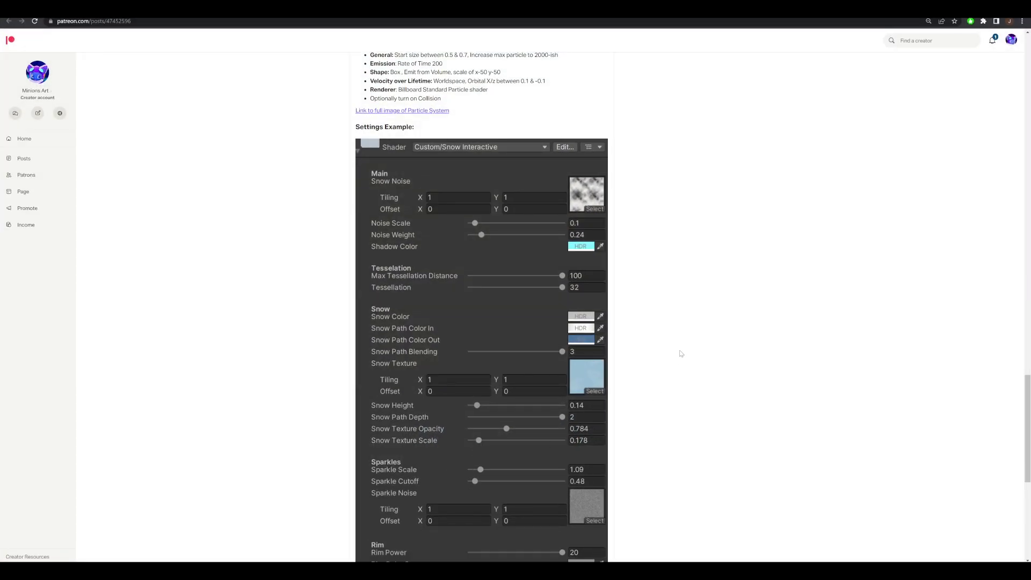
{"action": "scroll", "coordinate": [475, 226], "scroll_direction": "down", "scroll_amount": 1}
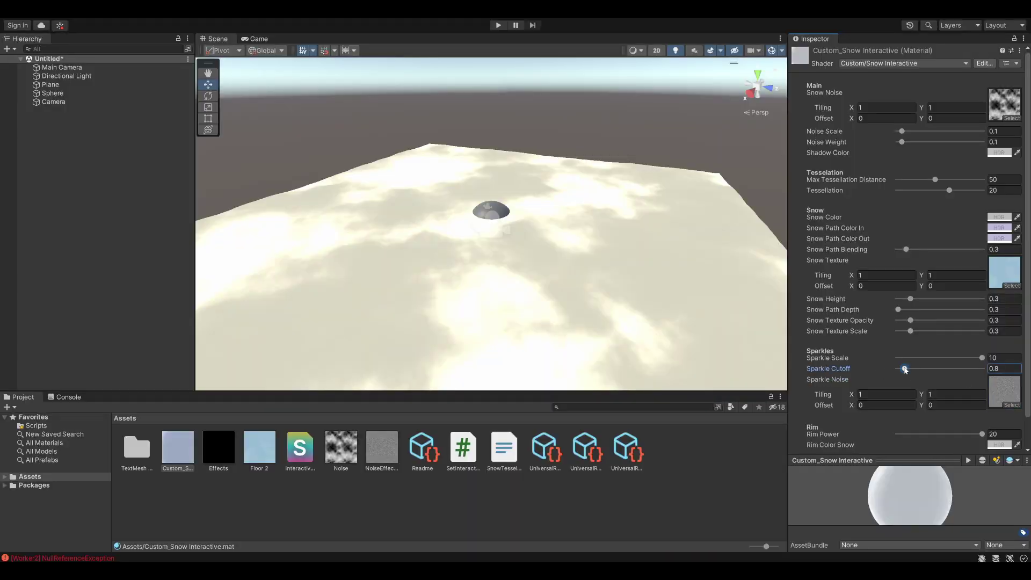
{"action": "left_click_drag", "start_coordinate": [901, 368], "coordinate": [901, 369]}
Lower the sparkle cutoff, darken the snow path blue, and set path depth to 100.
{"action": "left_click", "coordinate": [998, 227]}
{"action": "left_click", "coordinate": [971, 325]}
{"action": "left_click", "coordinate": [999, 216]}
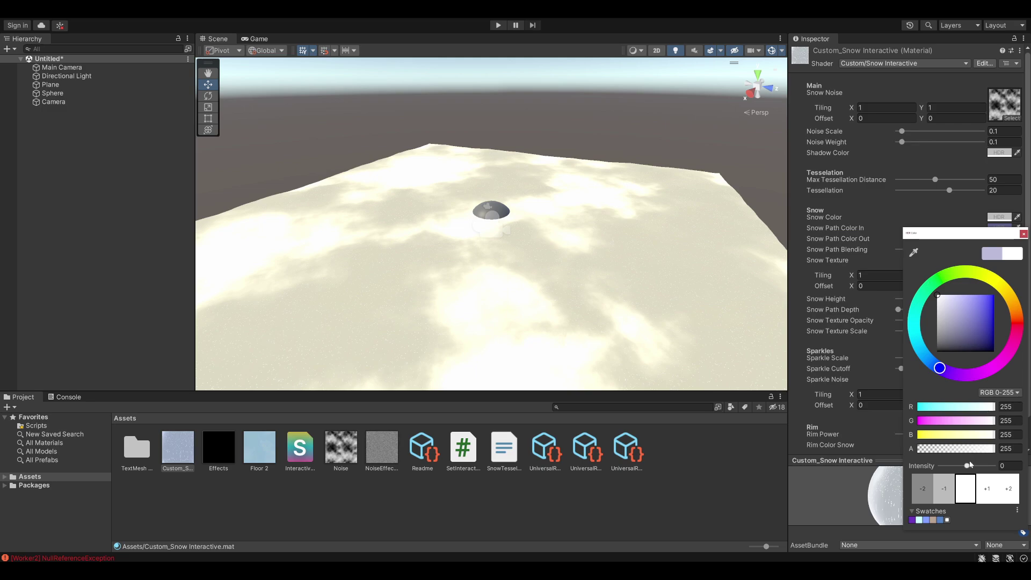
{"action": "left_click", "coordinate": [1023, 234]}
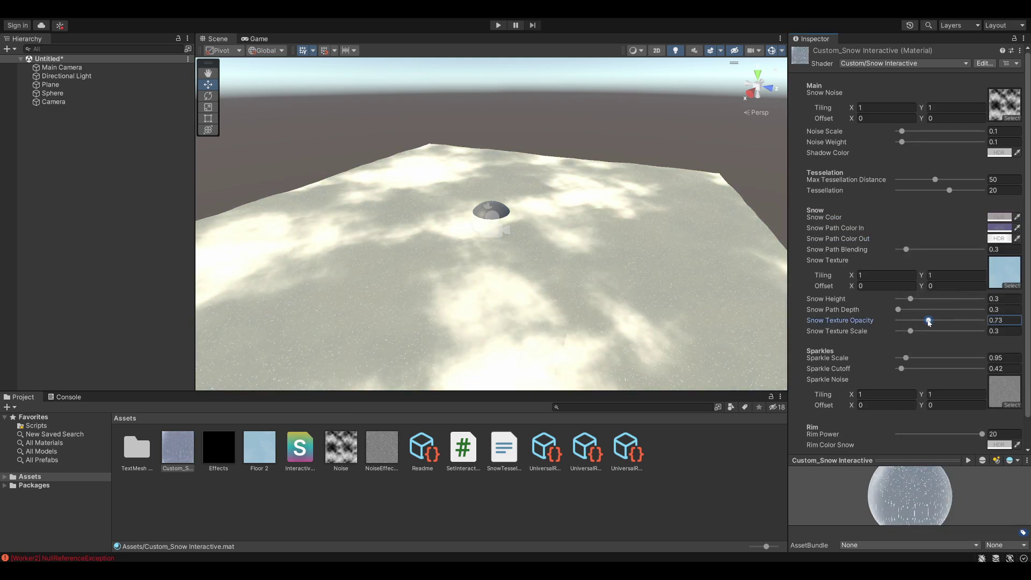
{"action": "left_click_drag", "start_coordinate": [897, 309], "coordinate": [985, 310]}
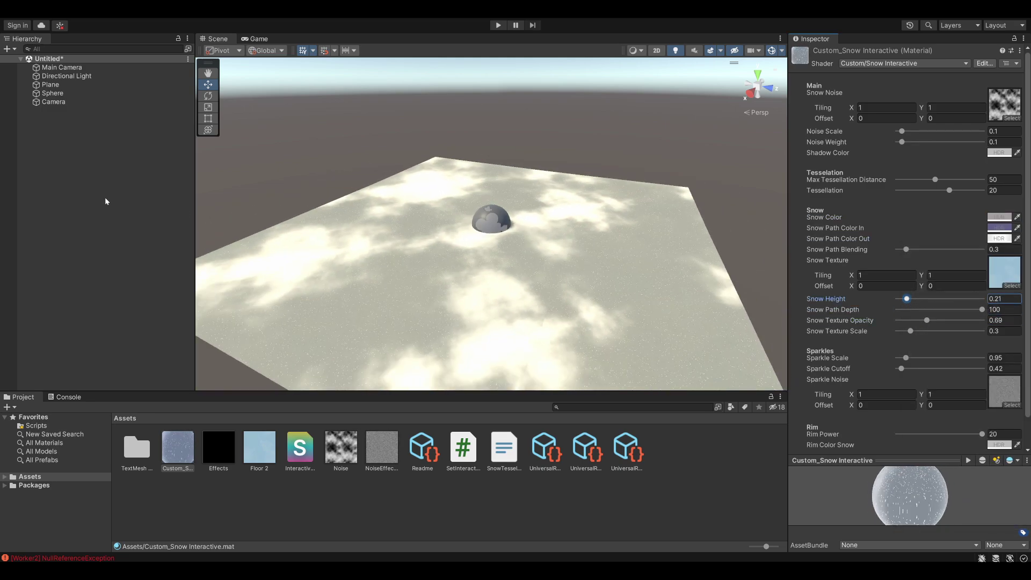
Make the snow material's Shadow Color blue.
{"action": "left_click", "coordinate": [105, 198]}
{"action": "left_click", "coordinate": [74, 84]}
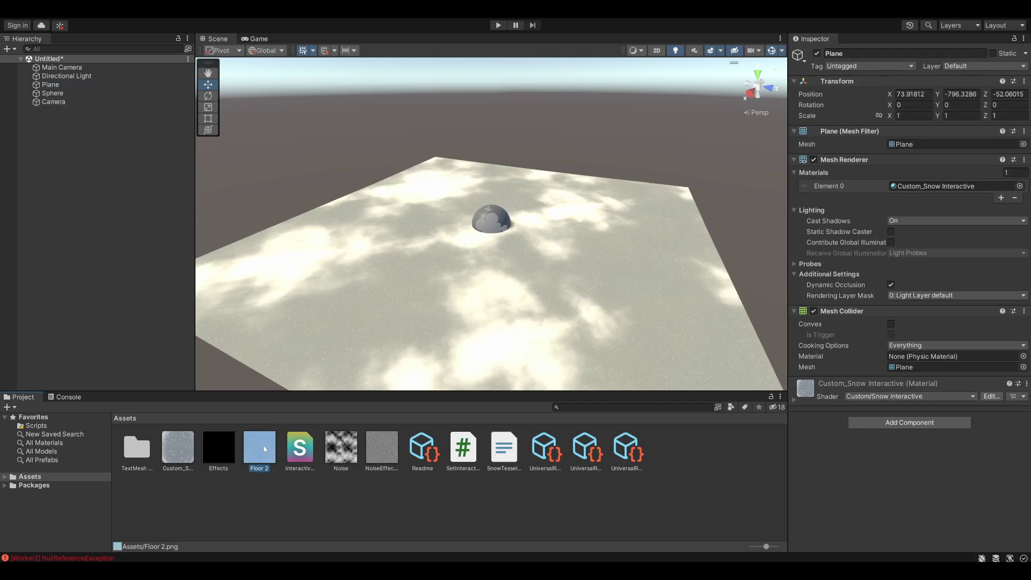
{"action": "left_click", "coordinate": [178, 447]}
{"action": "left_click", "coordinate": [998, 152]}
{"action": "left_click_drag", "start_coordinate": [991, 189], "coordinate": [939, 281]}
{"action": "left_click", "coordinate": [984, 242]}
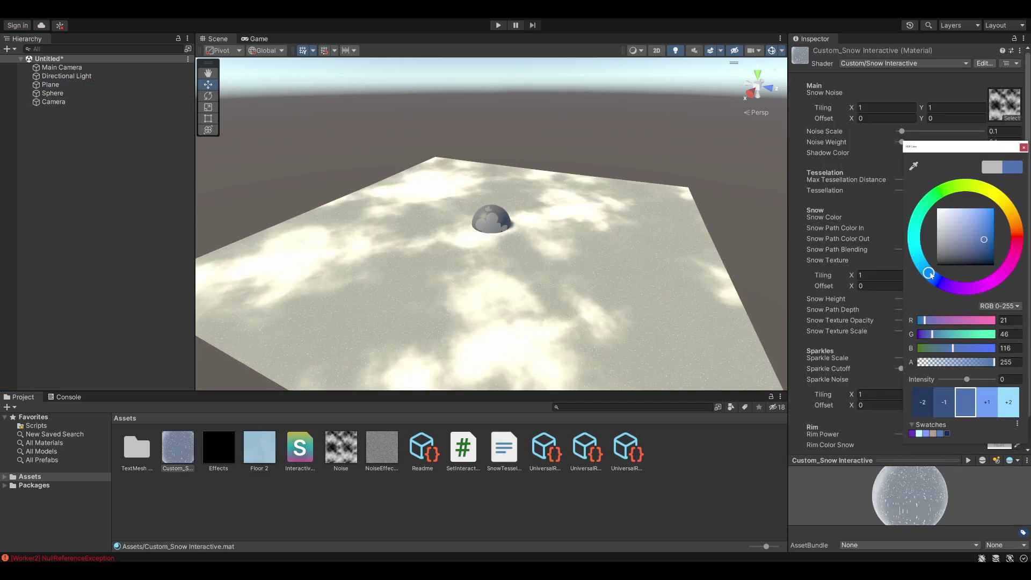
{"action": "left_click", "coordinate": [931, 319]}
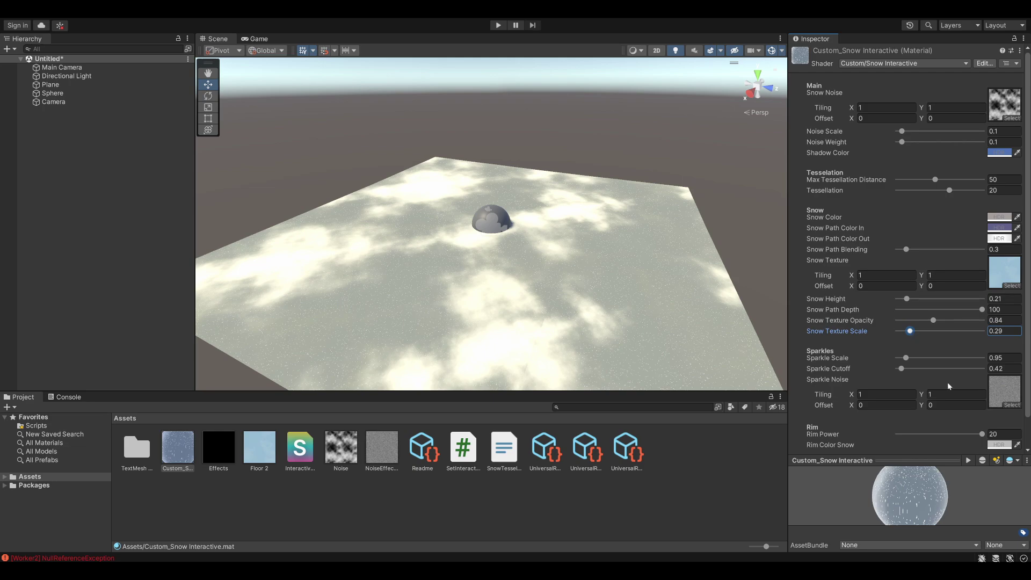
Brighten the snow colour and raise Noise Weight to 0.24.
{"action": "left_click", "coordinate": [998, 238]}
{"action": "left_click", "coordinate": [937, 385]}
{"action": "left_click_drag", "start_coordinate": [937, 384], "coordinate": [939, 328]}
{"action": "left_click", "coordinate": [930, 176]}
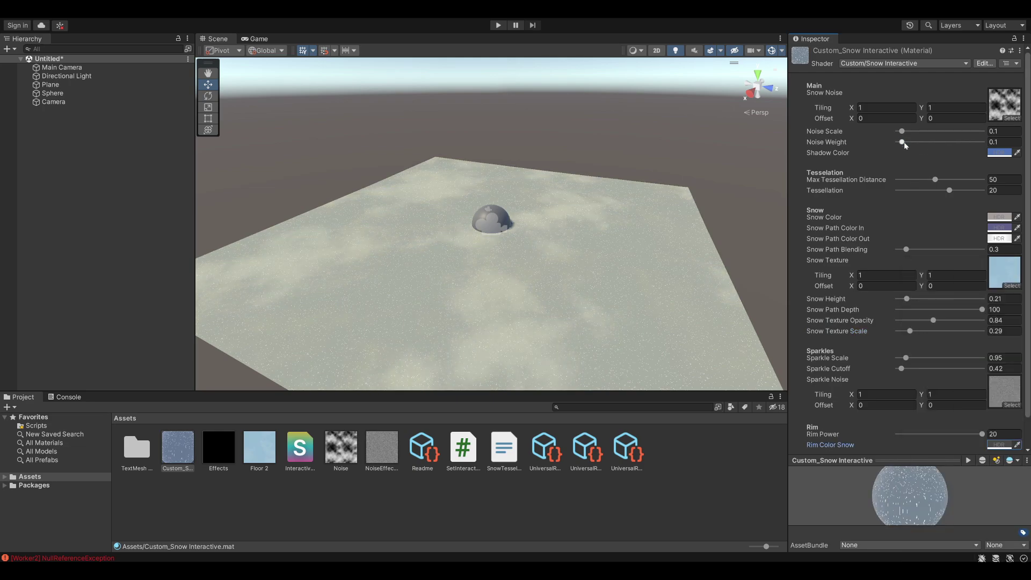
{"action": "left_click_drag", "start_coordinate": [903, 143], "coordinate": [909, 150]}
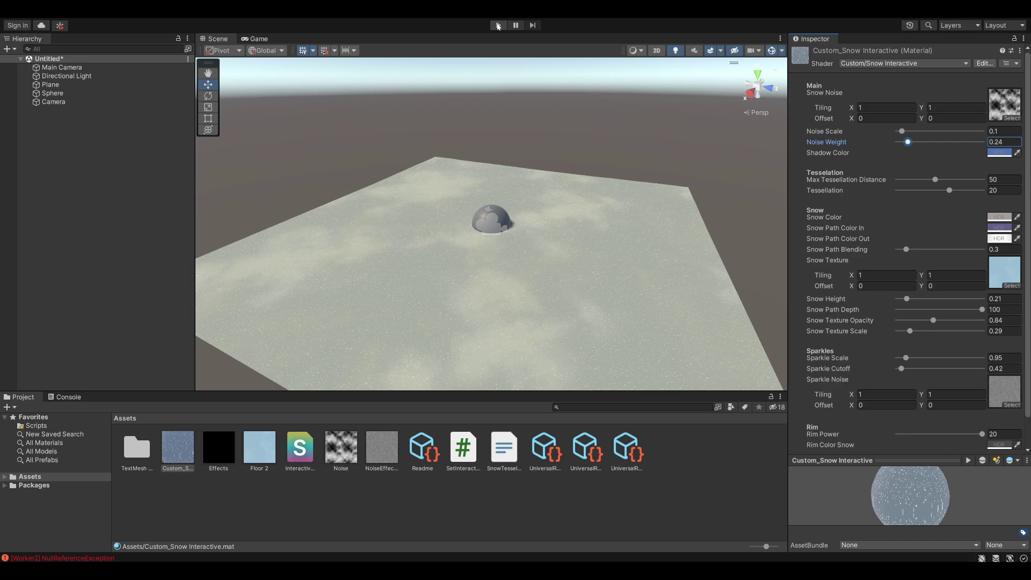
Run play mode briefly, watch the snow deform in the Scene view, then stop.
{"action": "left_click", "coordinate": [498, 25]}
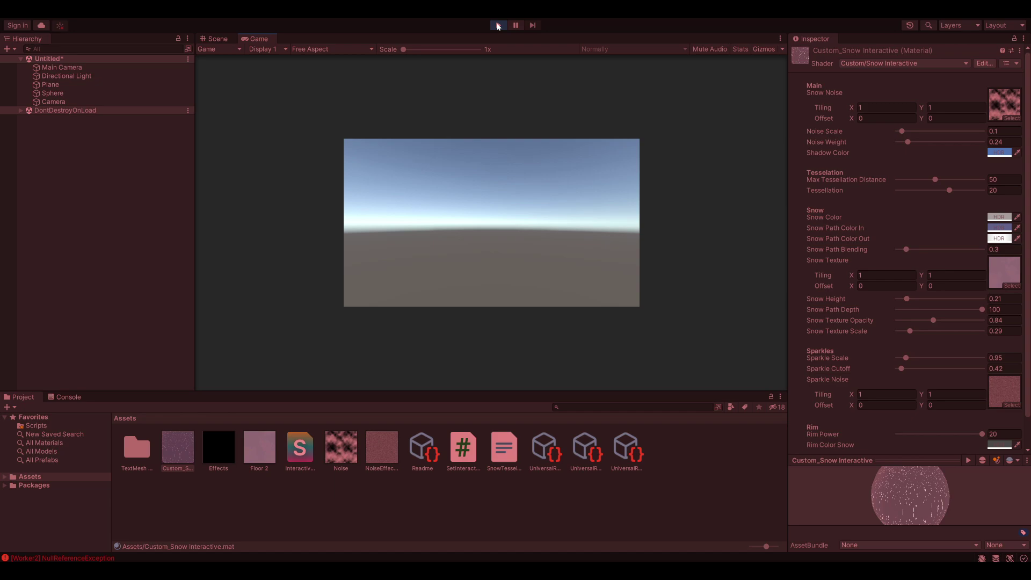
{"action": "left_click", "coordinate": [221, 40]}
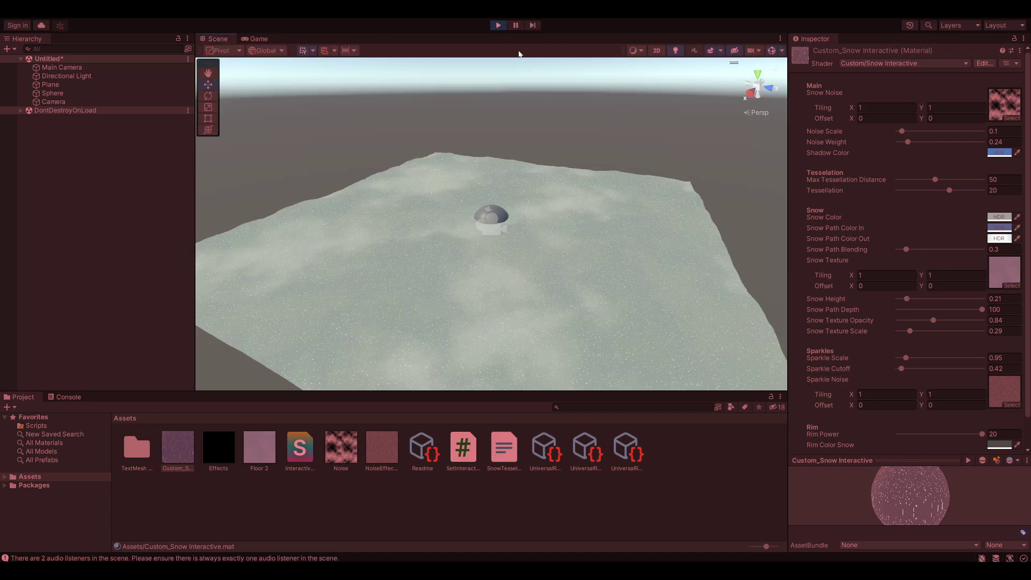
{"action": "left_click", "coordinate": [499, 25]}
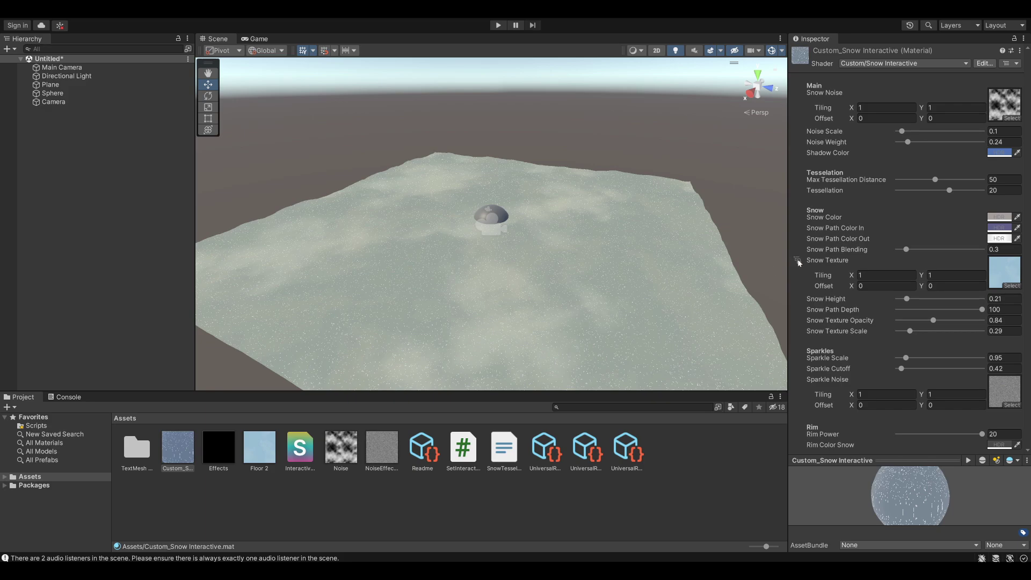
{"action": "left_click", "coordinate": [53, 97]}
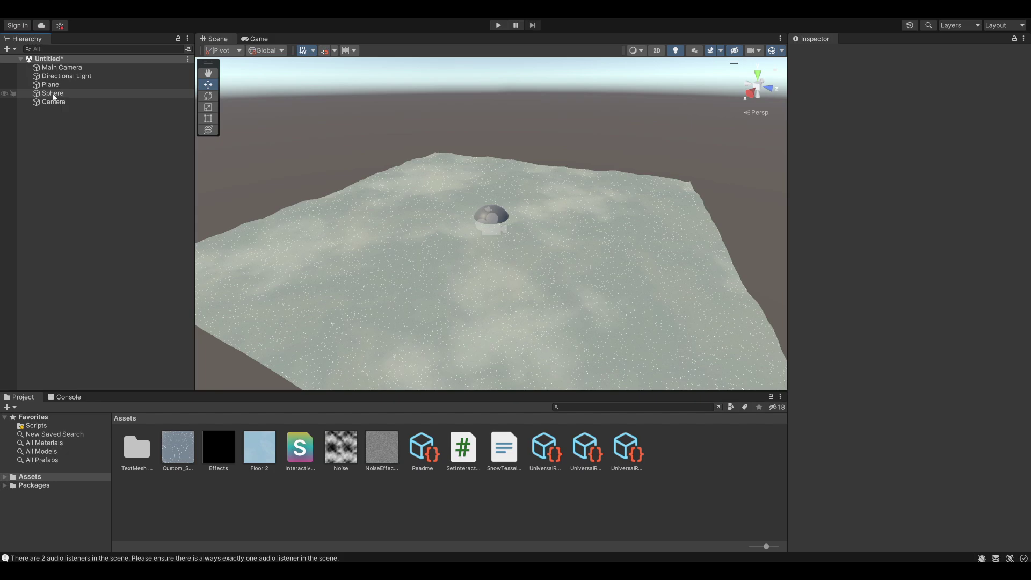
Add a Particle System as a child of the Sphere.
{"action": "left_click", "coordinate": [54, 95]}
{"action": "right_click", "coordinate": [54, 95]}
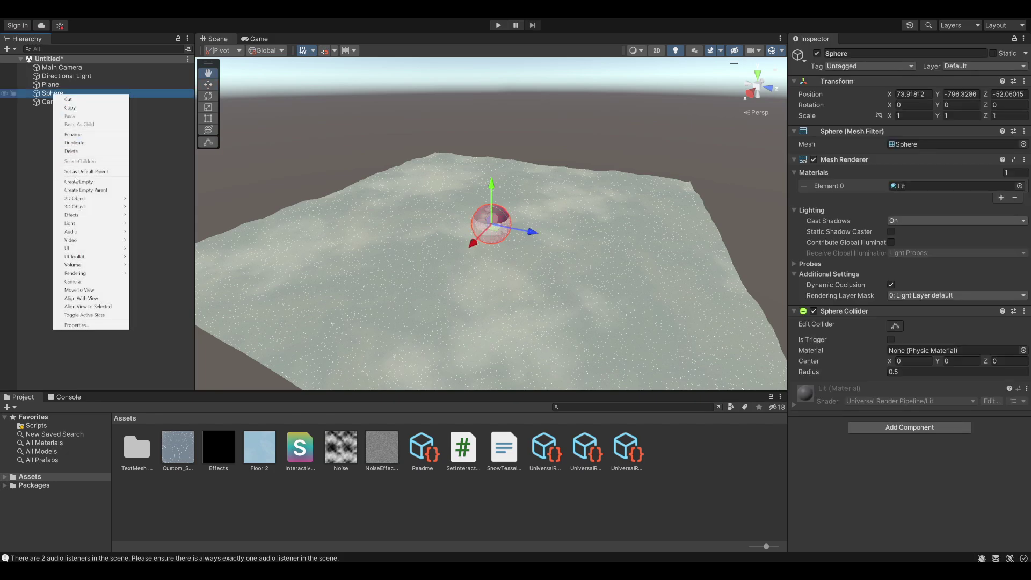
{"action": "mouse_move", "coordinate": [118, 215]}
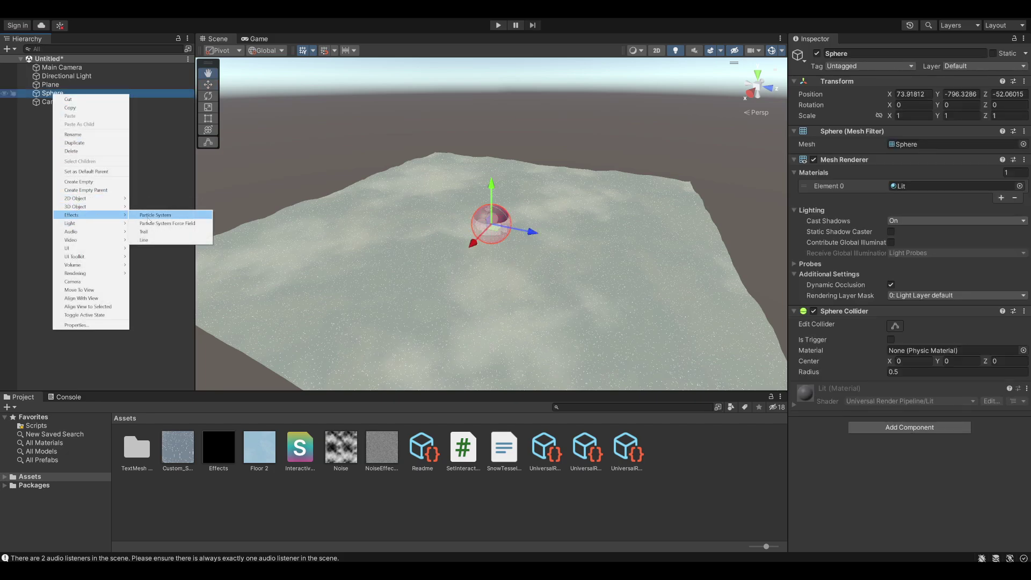
{"action": "left_click", "coordinate": [155, 215]}
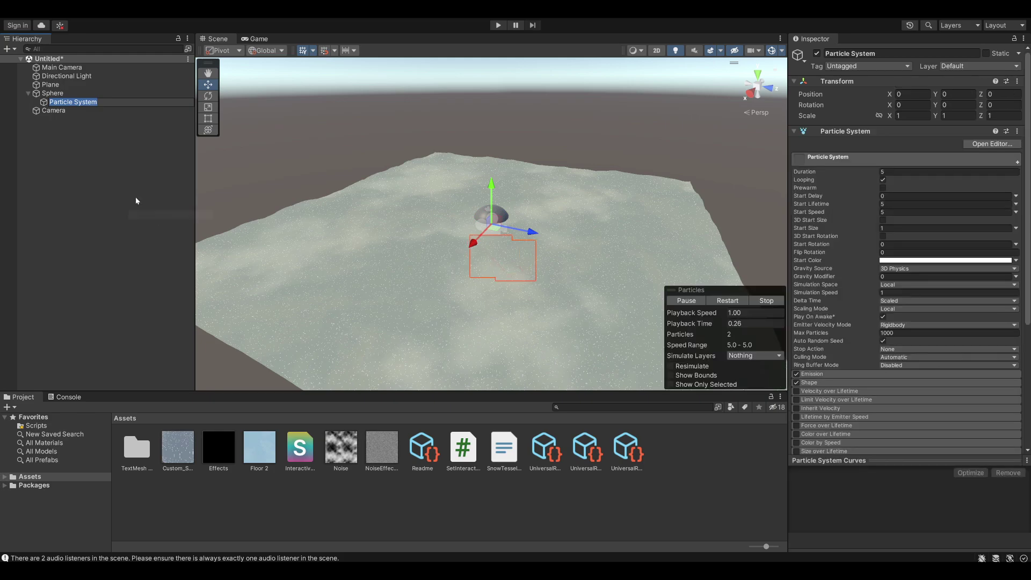
Set Start Speed to 0 and Start Lifetime random between 10 and 15.
{"action": "left_click", "coordinate": [897, 211]}
{"action": "type", "text": "0"}
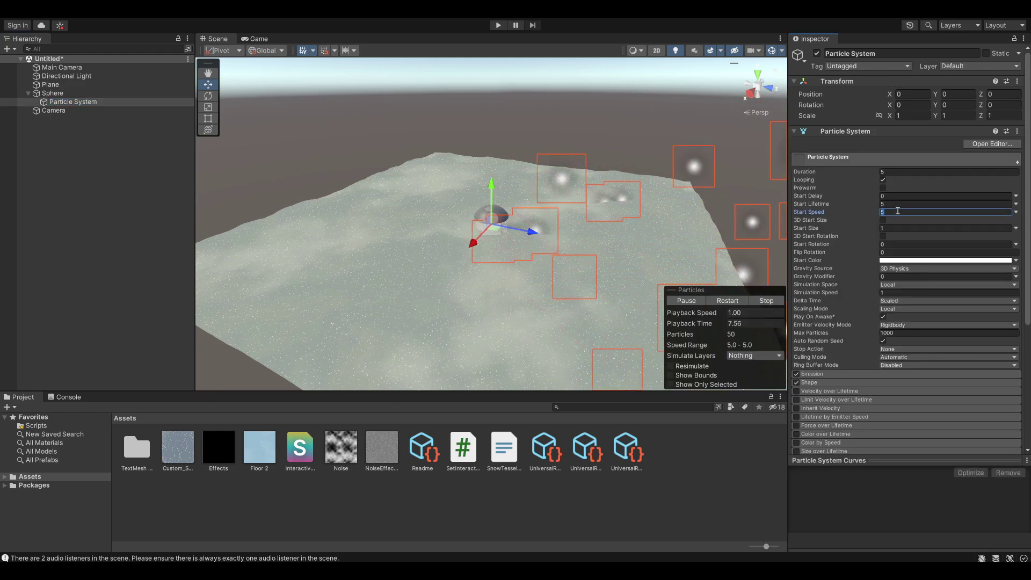
{"action": "left_click", "coordinate": [1015, 212]}
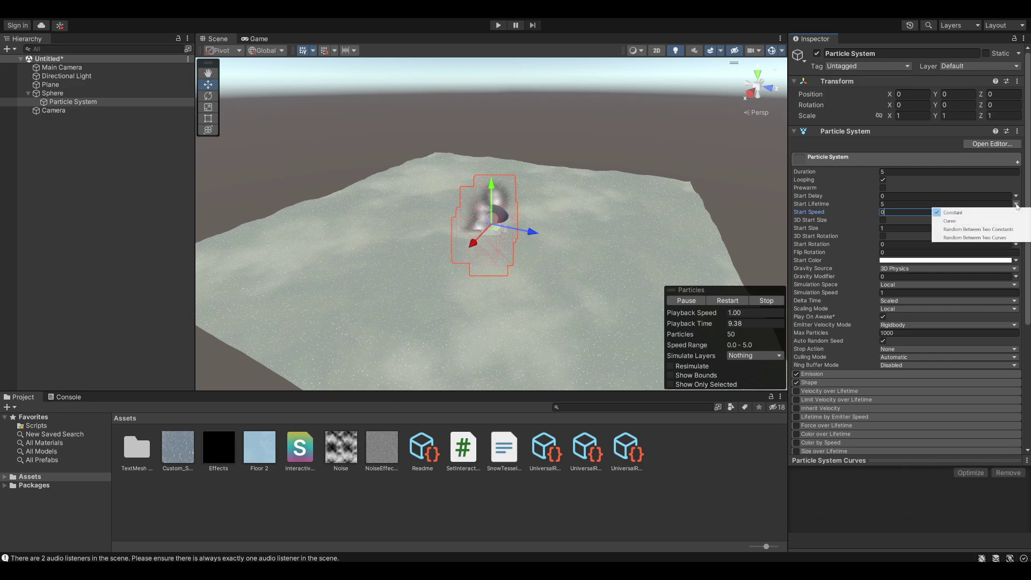
{"action": "left_click", "coordinate": [956, 229]}
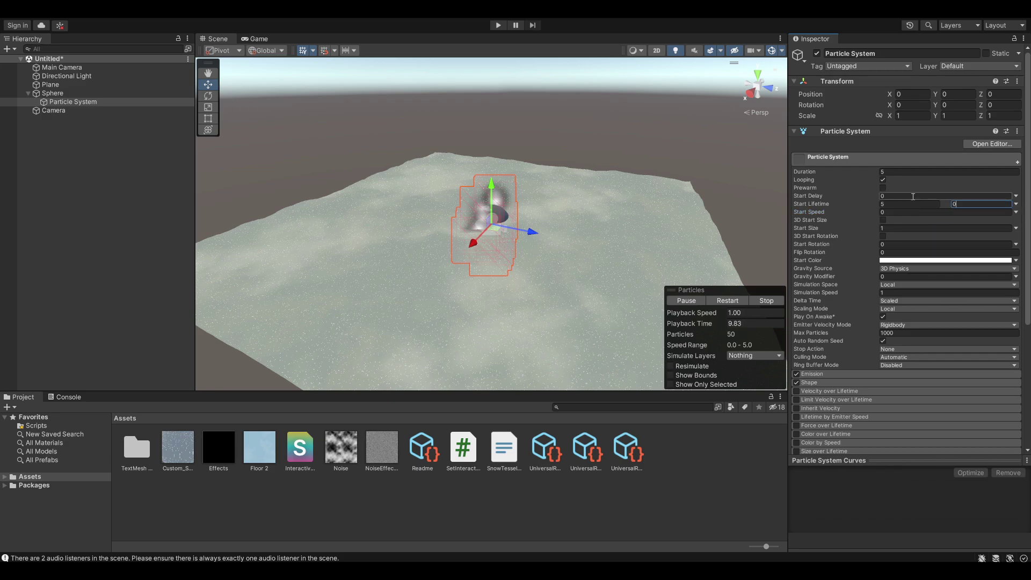
{"action": "left_click", "coordinate": [914, 203]}
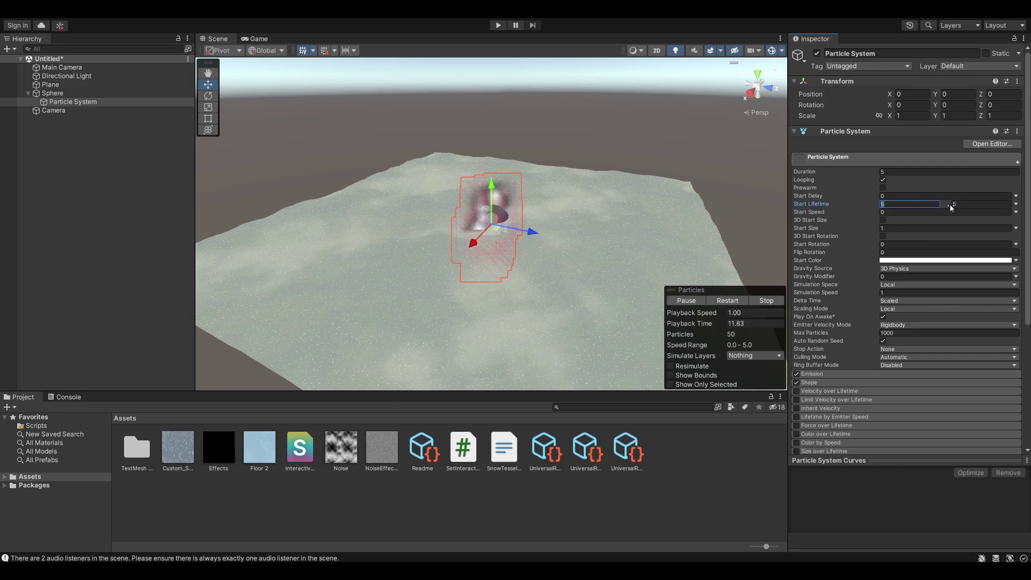
{"action": "type", "text": "10"}
{"action": "key", "text": "Tab"}
{"action": "type", "text": "15"}
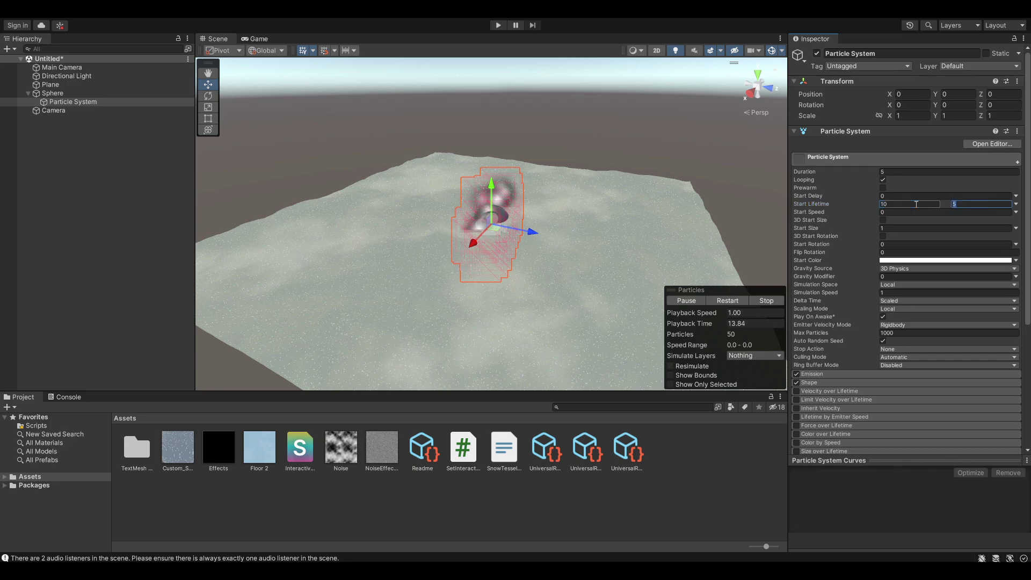
Make Start Size random between 1 and 2 and Simulation Space World.
{"action": "left_click", "coordinate": [1016, 230]}
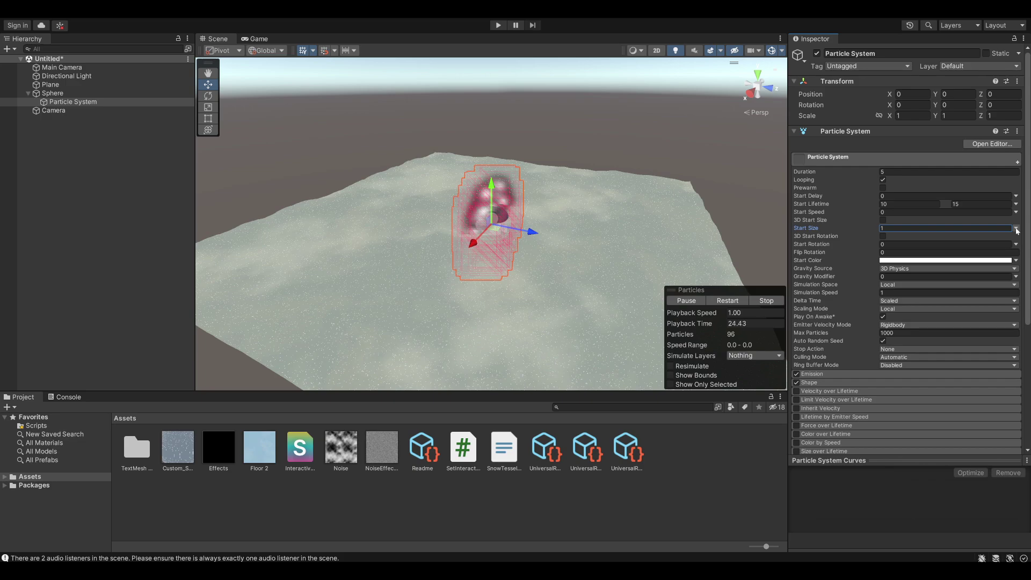
{"action": "left_click", "coordinate": [1016, 230]}
{"action": "left_click", "coordinate": [992, 249]}
{"action": "left_click", "coordinate": [965, 227]}
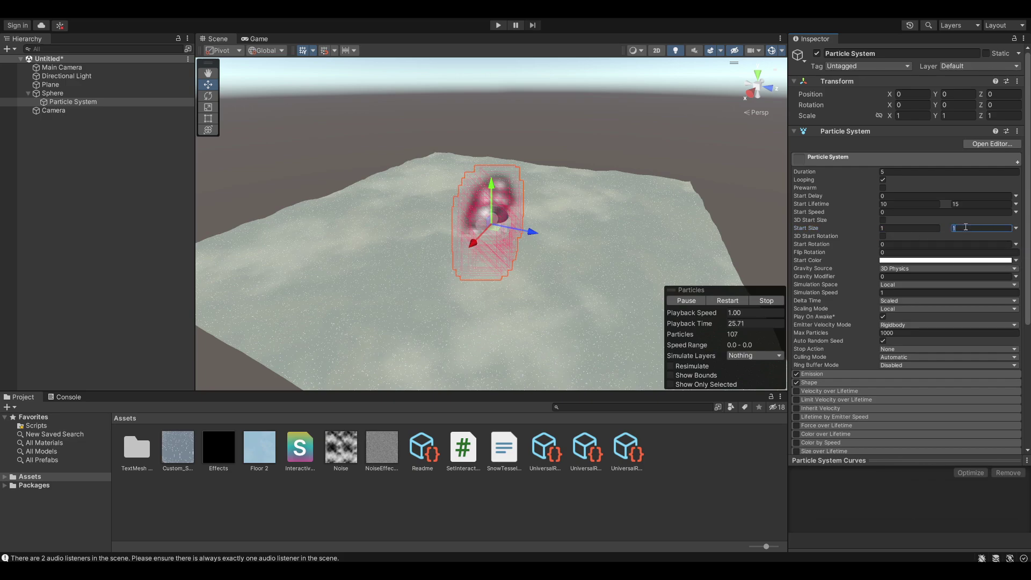
{"action": "type", "text": "2"}
{"action": "left_click", "coordinate": [894, 284]}
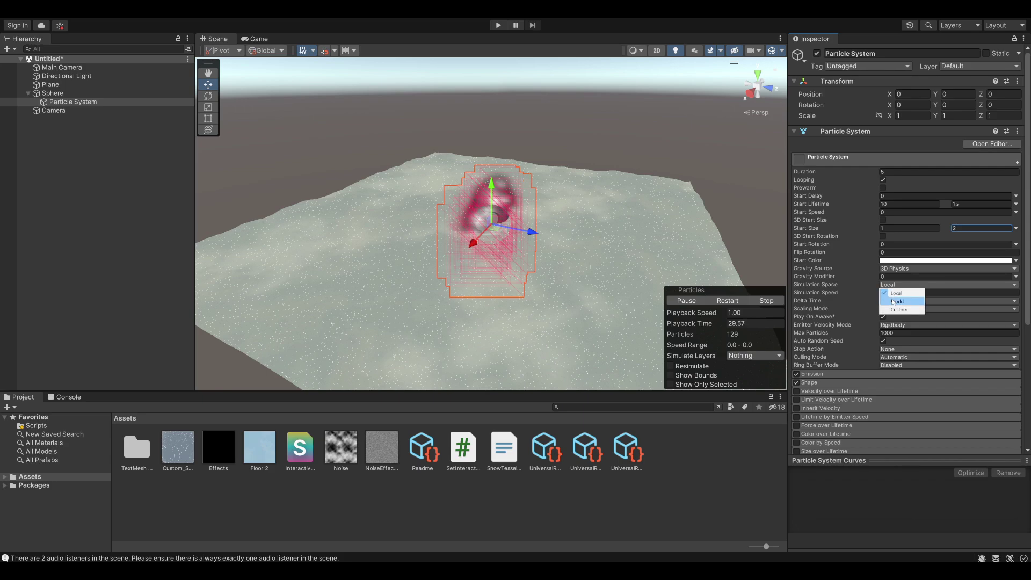
{"action": "left_click", "coordinate": [896, 301]}
{"action": "left_click", "coordinate": [891, 293]}
Set Emission Rate over Time to 0 and Rate over Distance to 5.
{"action": "scroll", "coordinate": [862, 286], "scroll_direction": "down", "scroll_amount": 3}
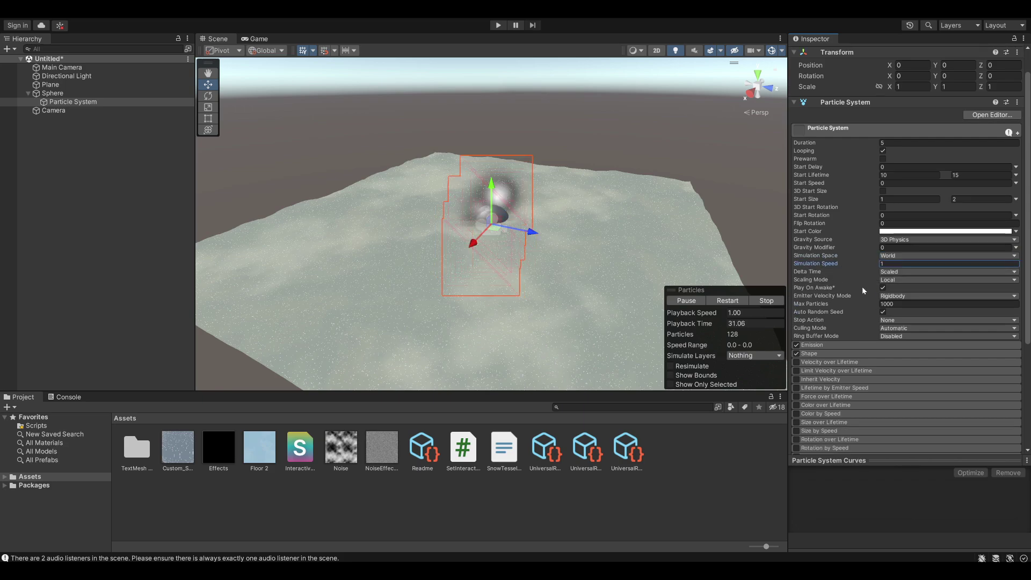
{"action": "scroll", "coordinate": [811, 266], "scroll_direction": "down", "scroll_amount": 3}
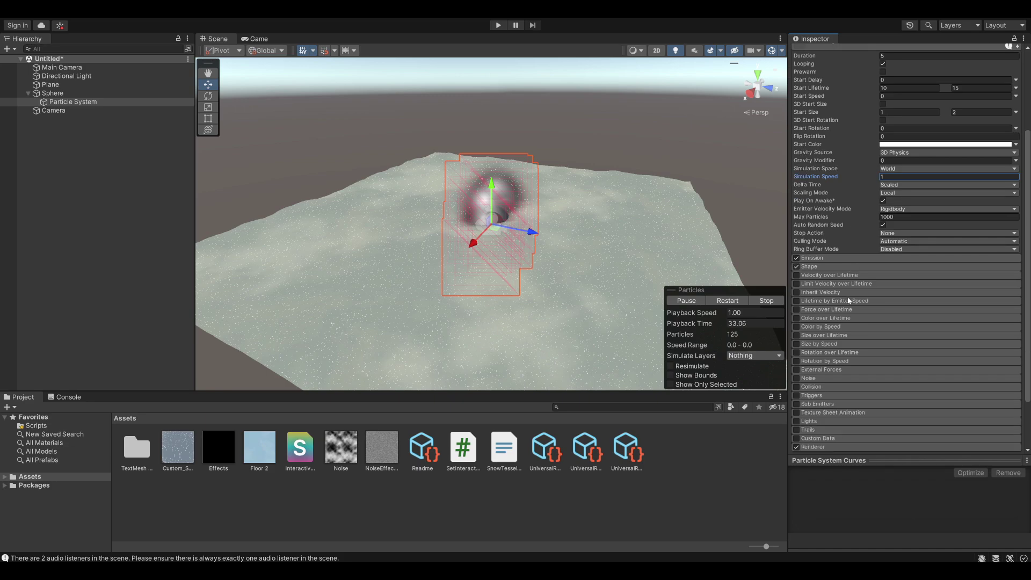
{"action": "left_click", "coordinate": [811, 258]}
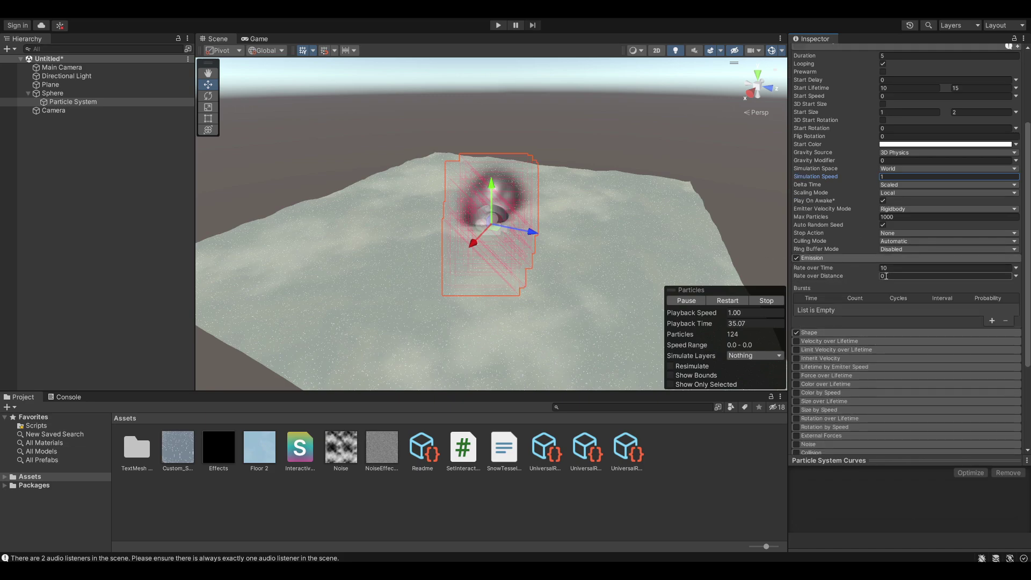
{"action": "left_click", "coordinate": [894, 268]}
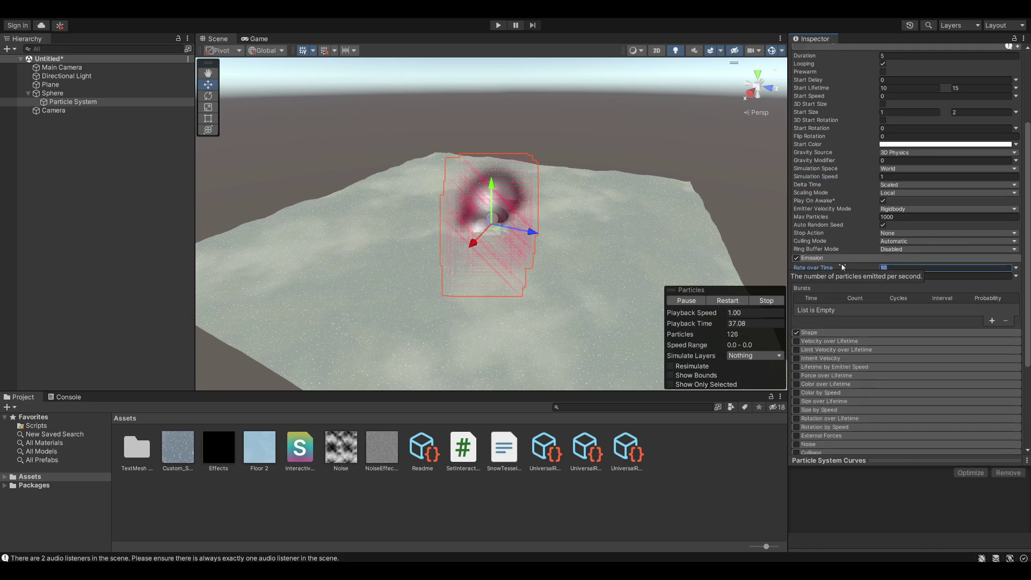
{"action": "type", "text": "0"}
{"action": "left_click", "coordinate": [1002, 275]}
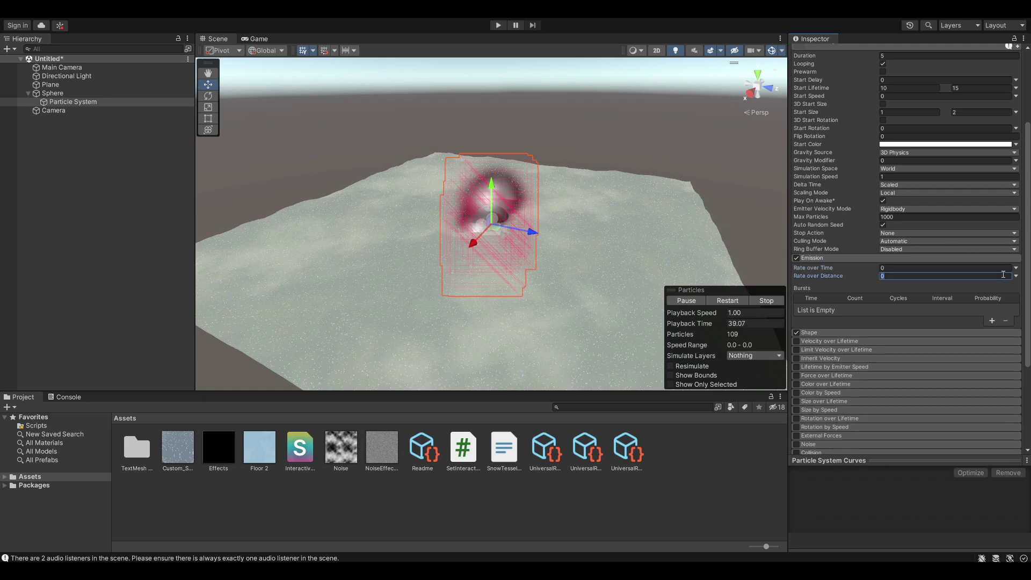
{"action": "type", "text": "5"}
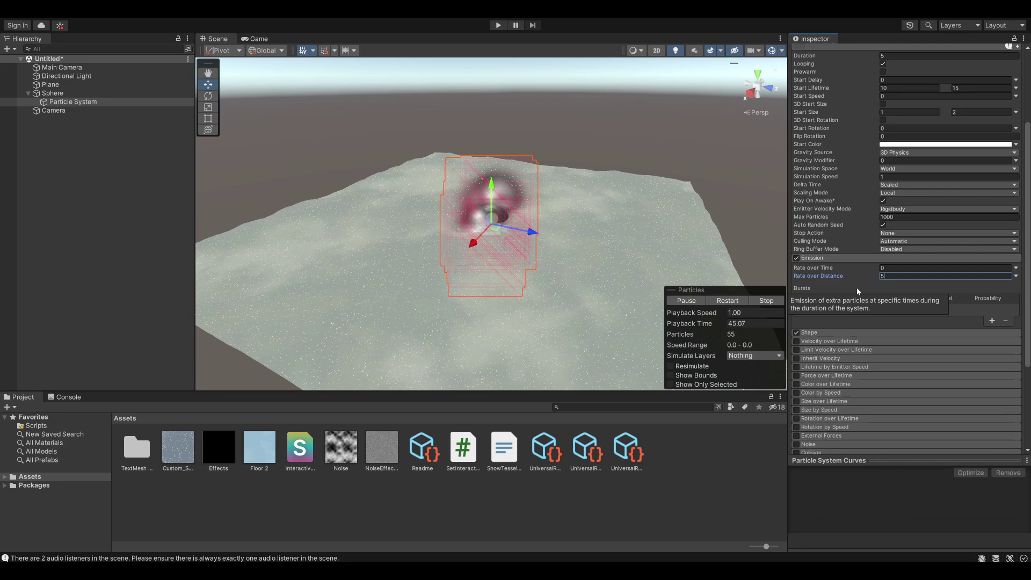
Emit particles from an Edge shape with radius 0.0001.
{"action": "left_click", "coordinate": [864, 332]}
{"action": "scroll", "coordinate": [875, 317], "scroll_direction": "down", "scroll_amount": 3}
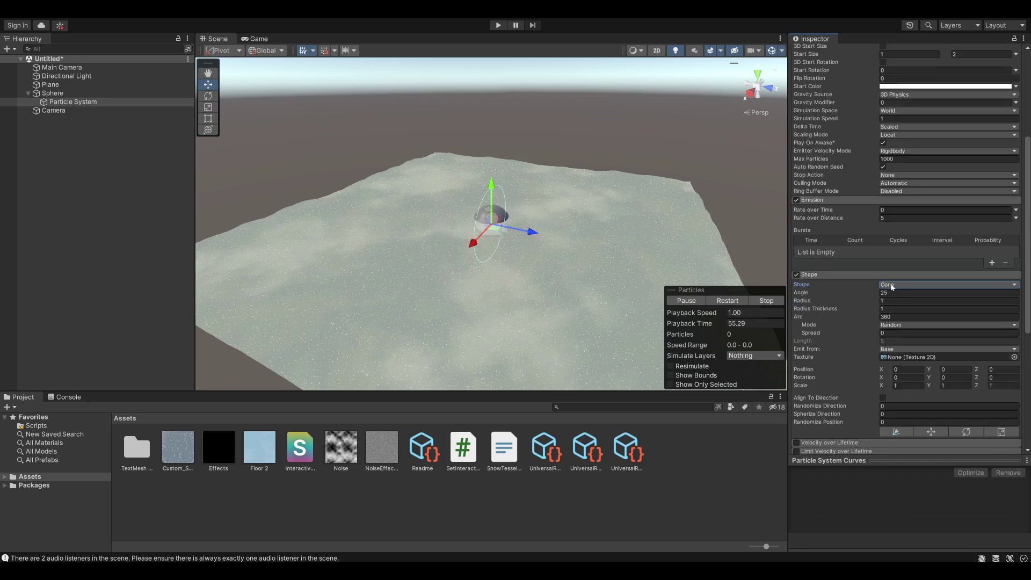
{"action": "left_click", "coordinate": [892, 287]}
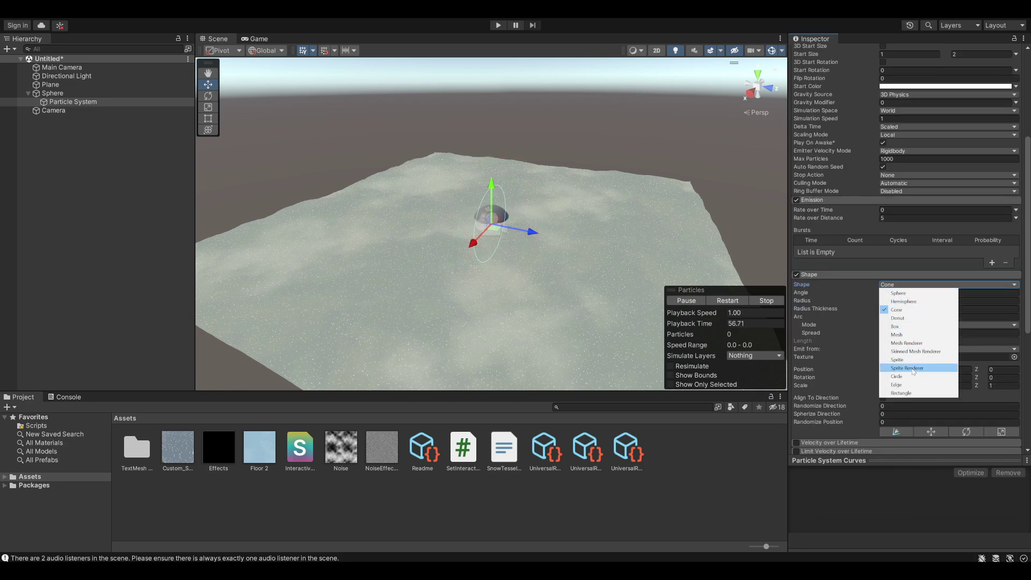
{"action": "left_click", "coordinate": [908, 385]}
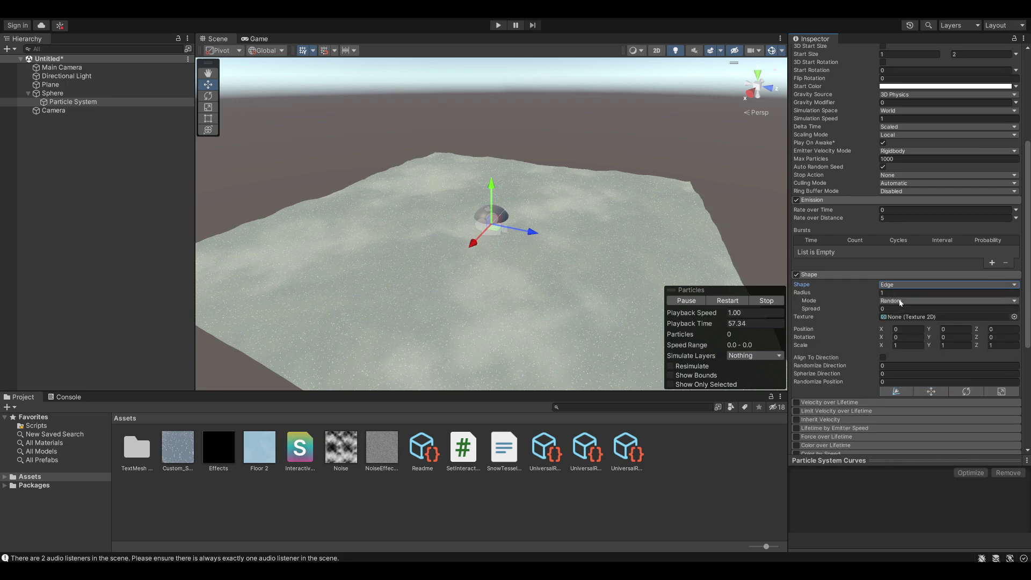
{"action": "left_click_drag", "start_coordinate": [865, 294], "coordinate": [812, 294]}
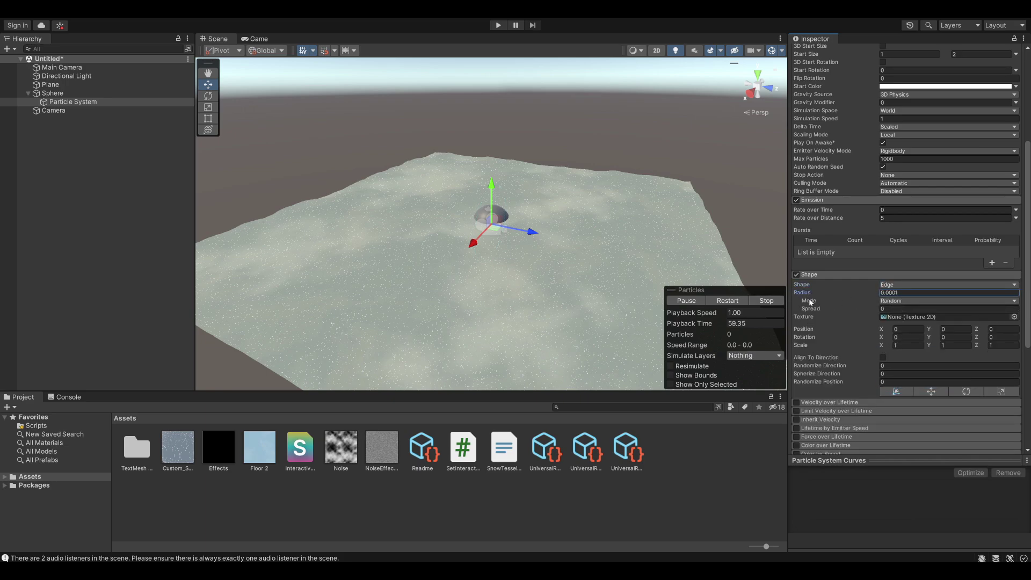
Enable Color over Lifetime, fading from bright green to fully transparent.
{"action": "scroll", "coordinate": [862, 338], "scroll_direction": "down", "scroll_amount": 3}
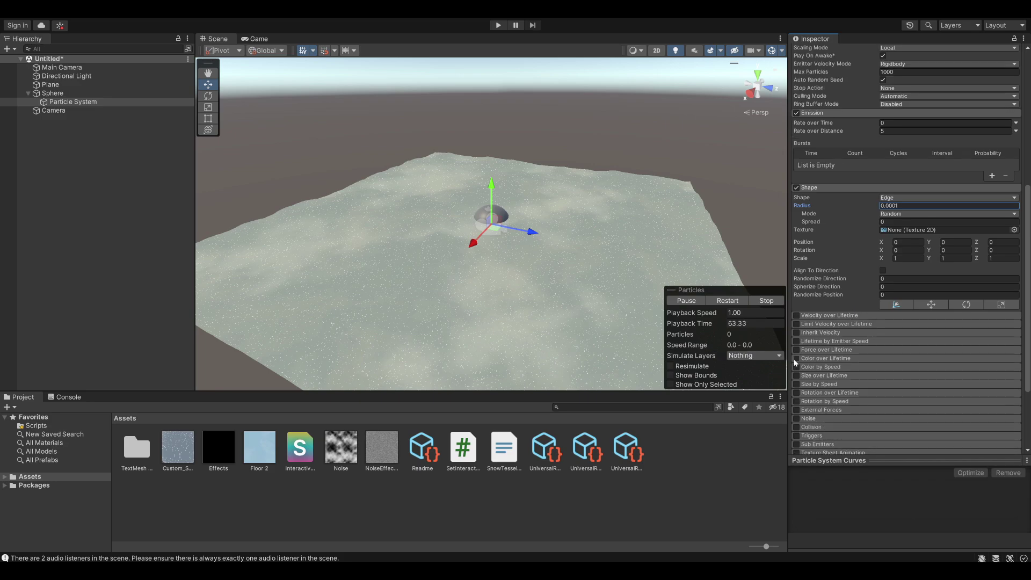
{"action": "left_click", "coordinate": [809, 359]}
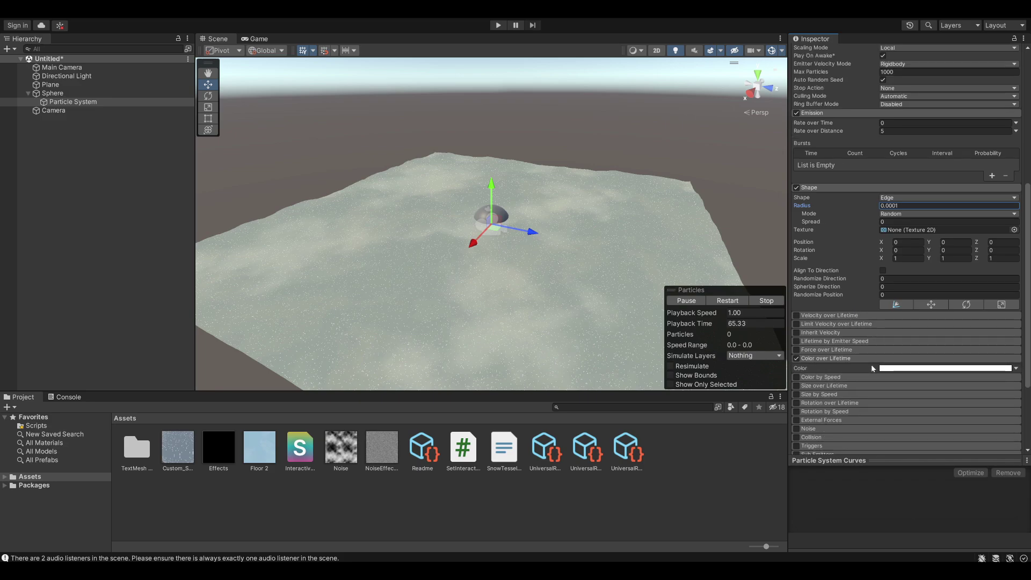
{"action": "left_click", "coordinate": [920, 369]}
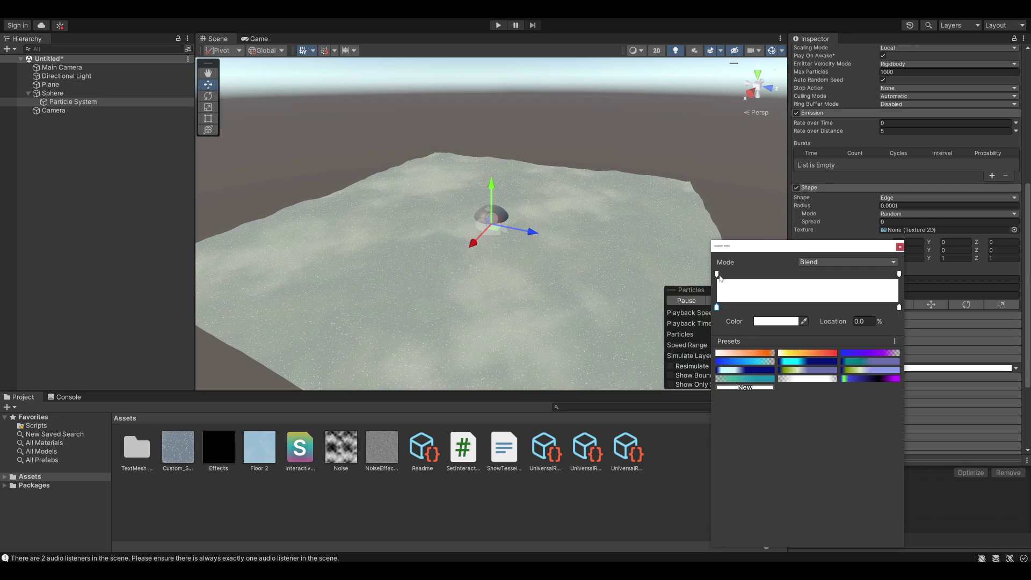
{"action": "left_click", "coordinate": [777, 321]}
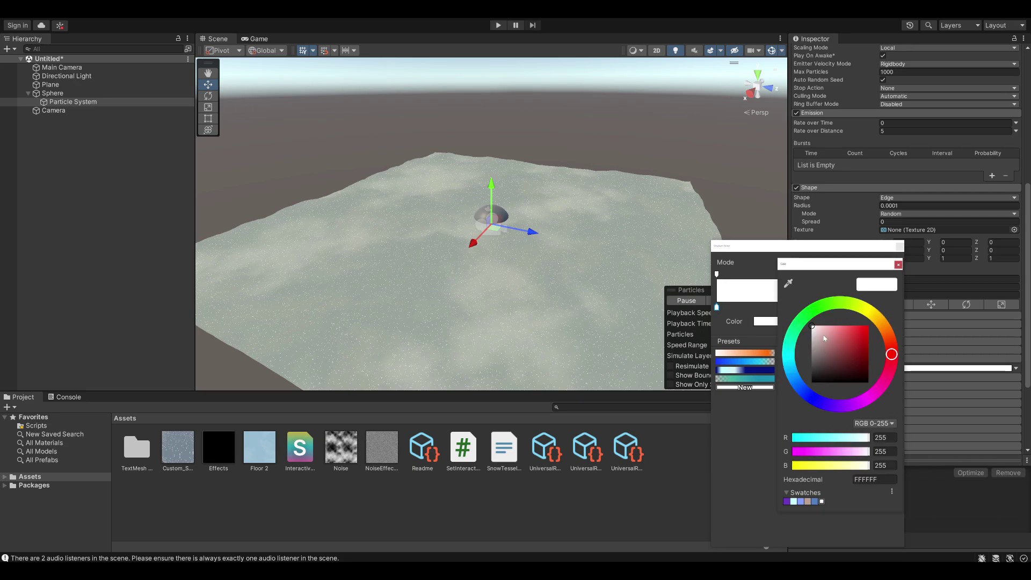
{"action": "left_click", "coordinate": [817, 316]}
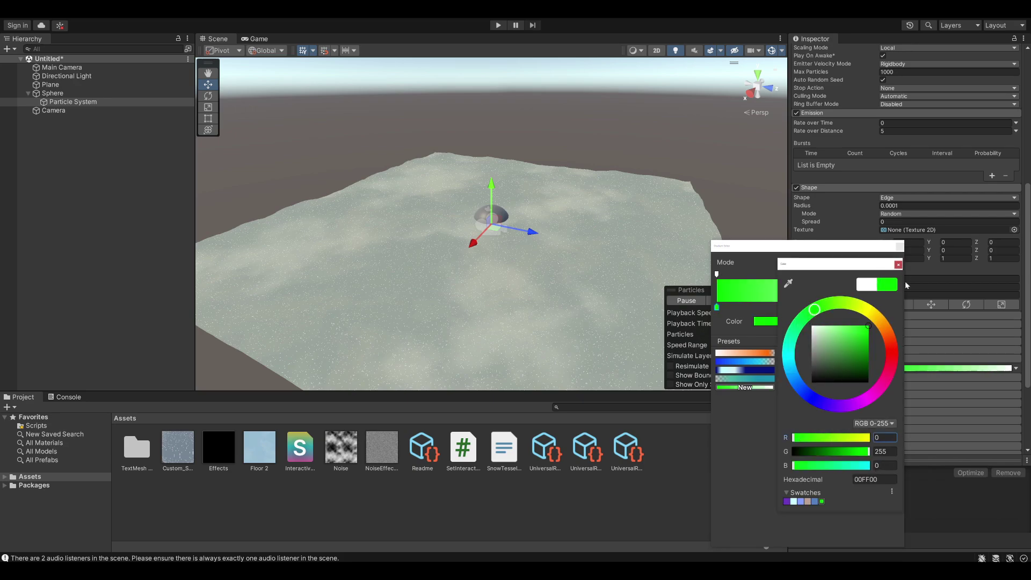
{"action": "left_click", "coordinate": [899, 307]}
{"action": "left_click", "coordinate": [899, 275]}
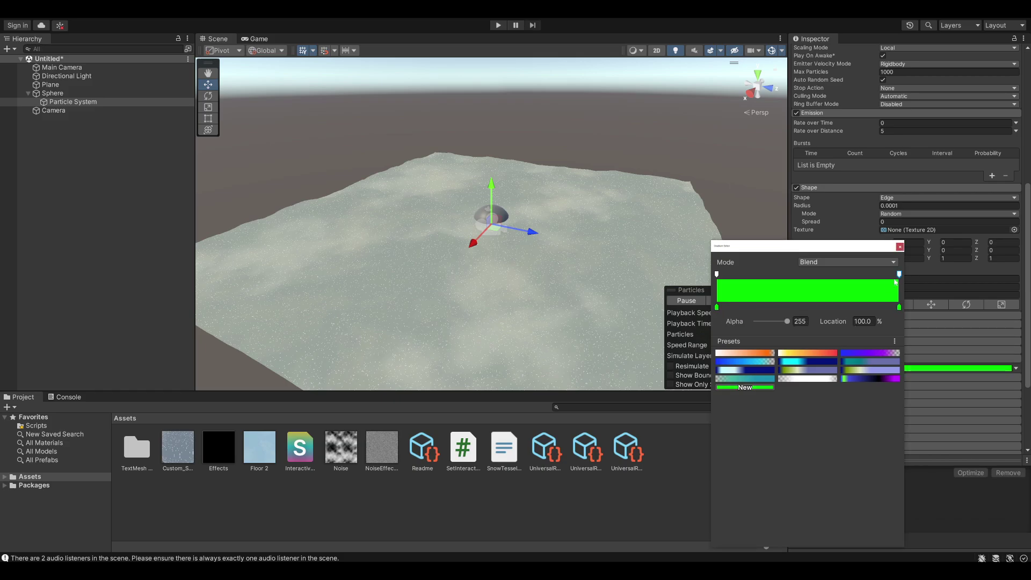
{"action": "left_click_drag", "start_coordinate": [783, 322], "coordinate": [702, 327]}
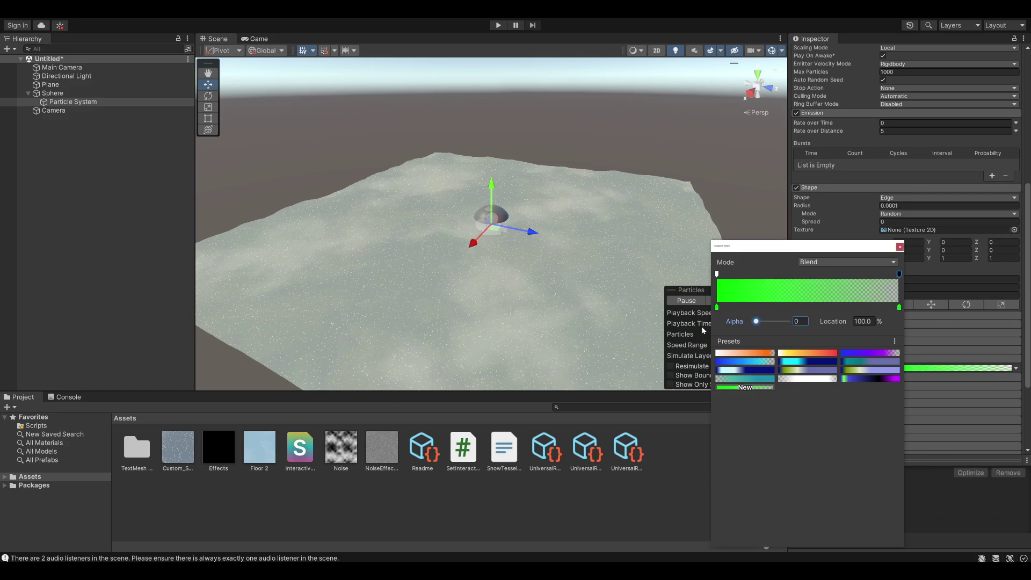
{"action": "left_click", "coordinate": [899, 246]}
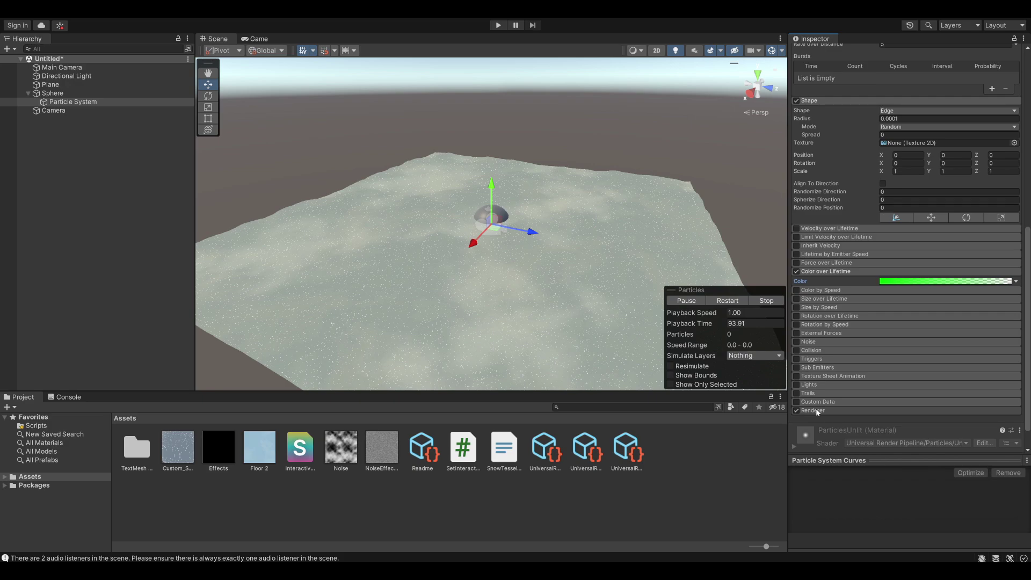
Set the particle Renderer's Render Mode to Horizontal Billboard.
{"action": "scroll", "coordinate": [900, 370], "scroll_direction": "down", "scroll_amount": 5}
{"action": "left_click", "coordinate": [923, 334]}
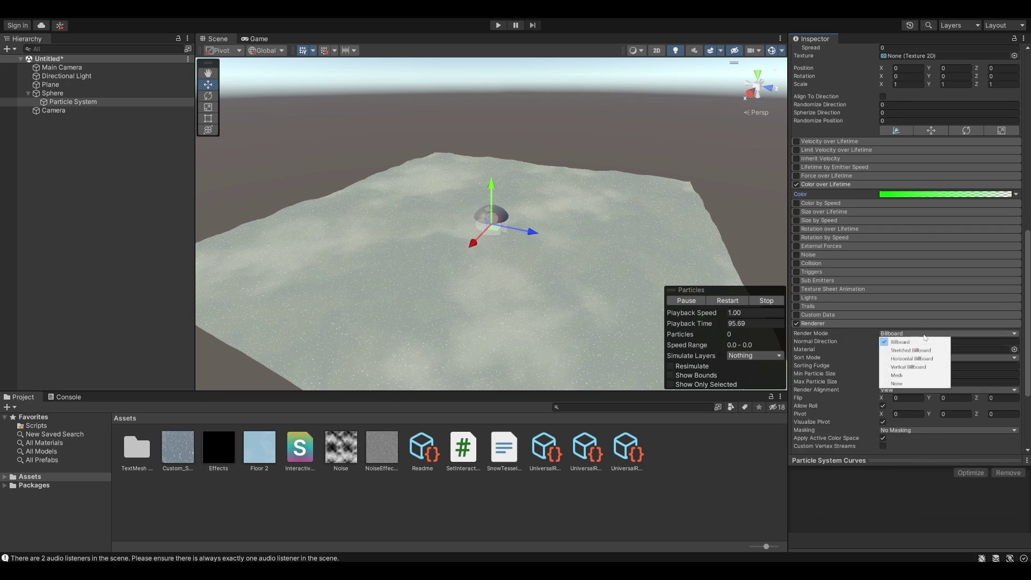
{"action": "left_click", "coordinate": [891, 359]}
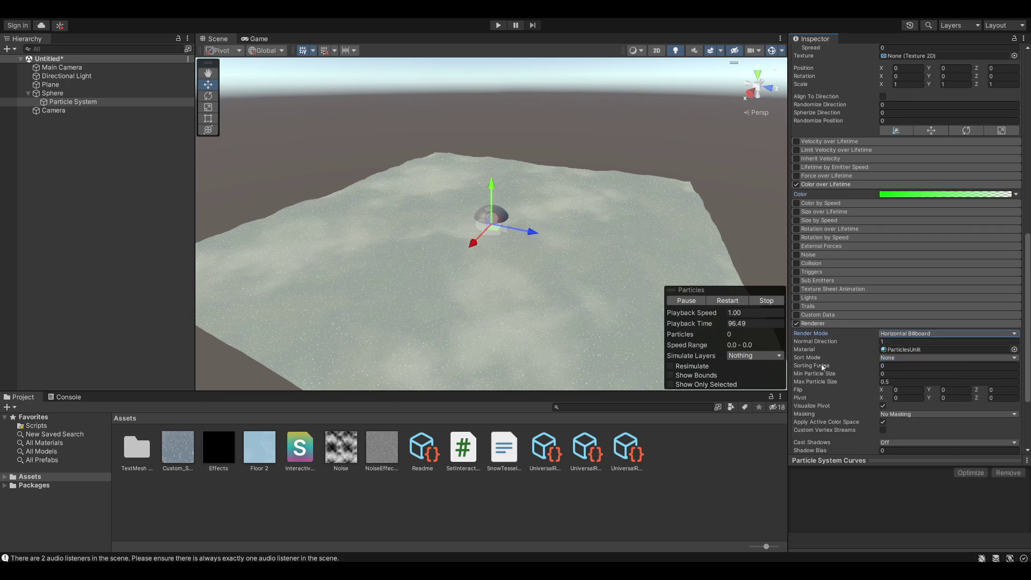
{"action": "scroll", "coordinate": [822, 367], "scroll_direction": "down", "scroll_amount": 3}
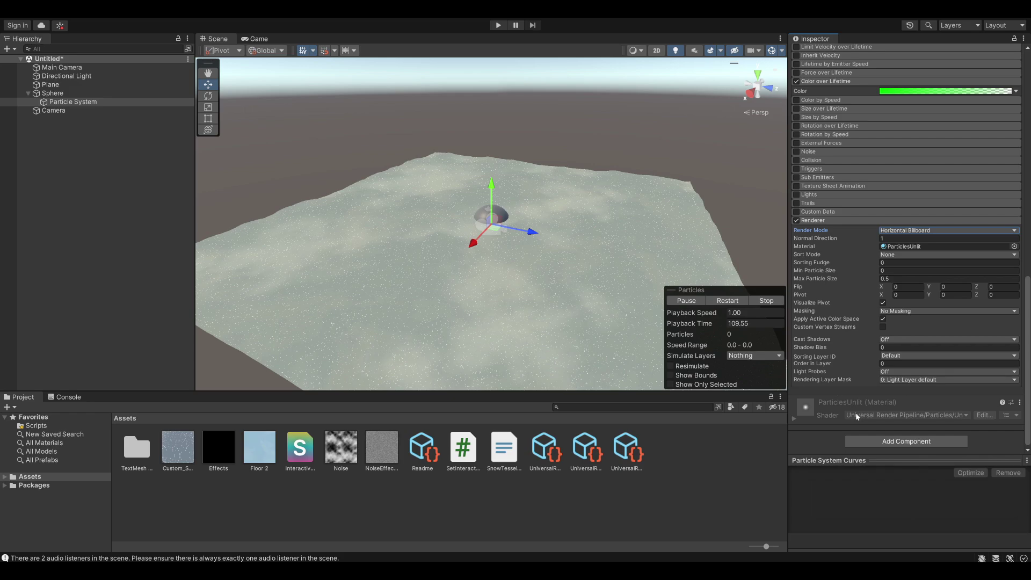
Create a new material in Assets named Particles.
{"action": "right_click", "coordinate": [676, 455]}
{"action": "left_click", "coordinate": [672, 456]}
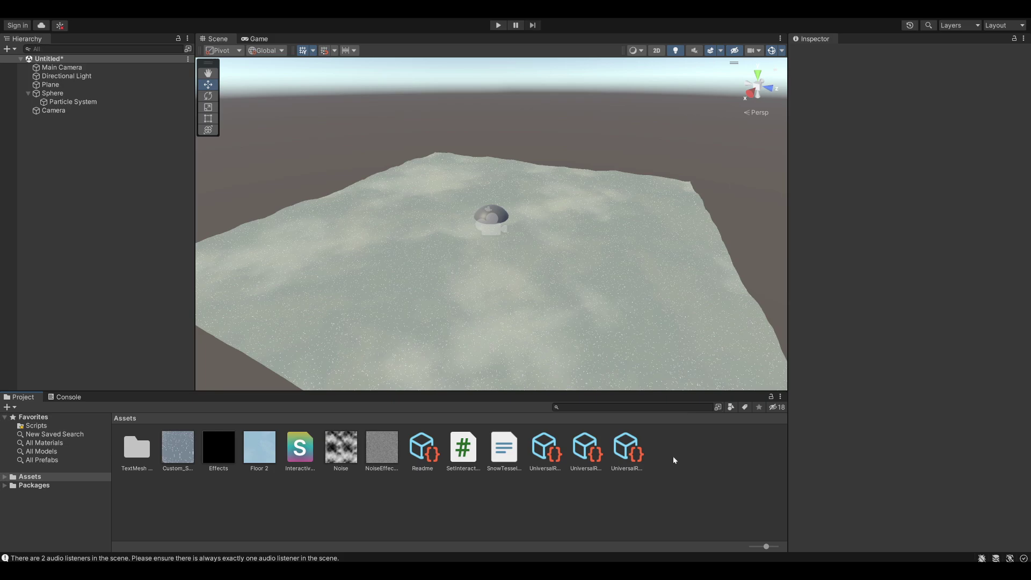
{"action": "right_click", "coordinate": [681, 453]}
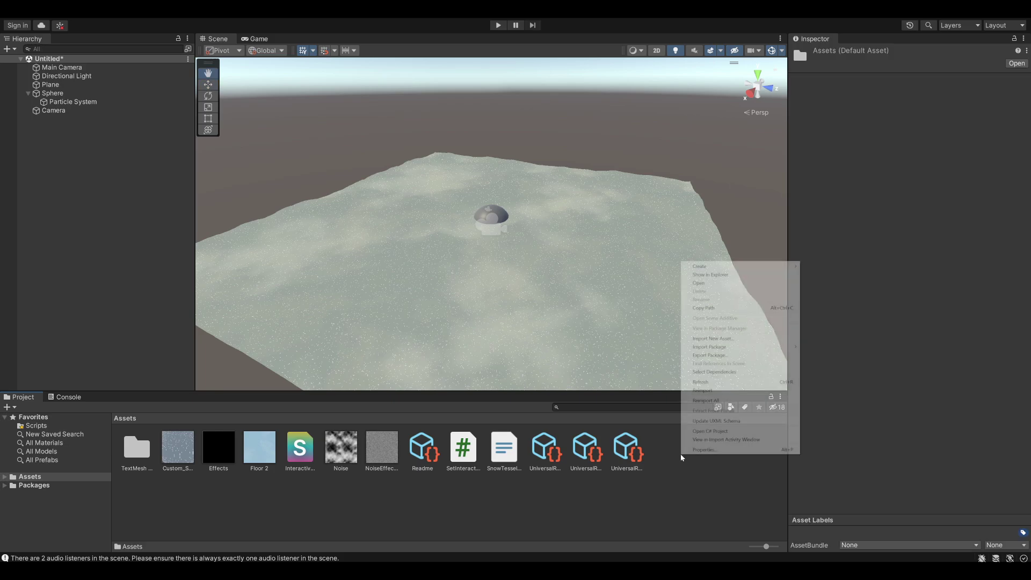
{"action": "mouse_move", "coordinate": [751, 266]}
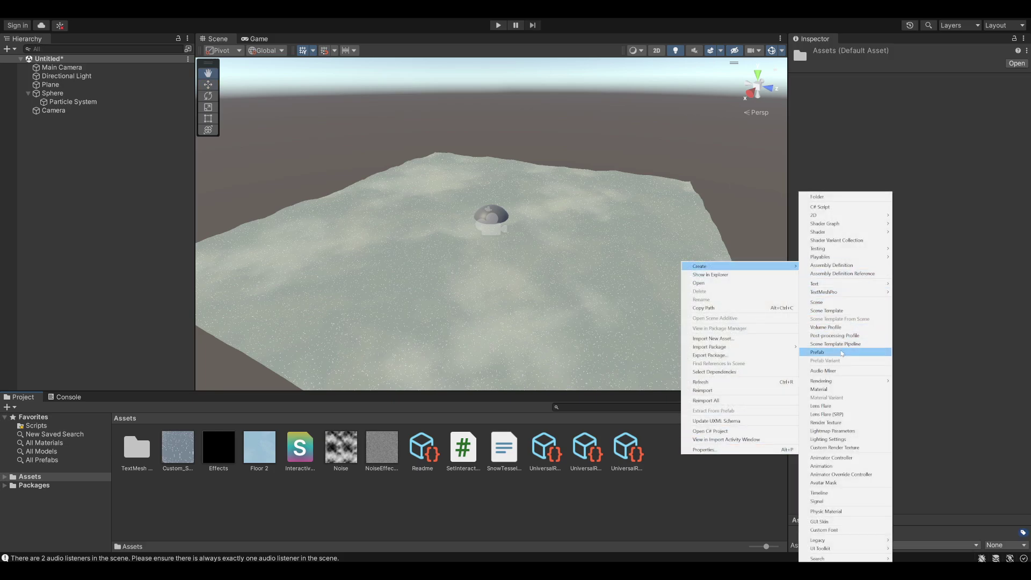
{"action": "left_click", "coordinate": [820, 389]}
{"action": "type", "text": "Particles"}
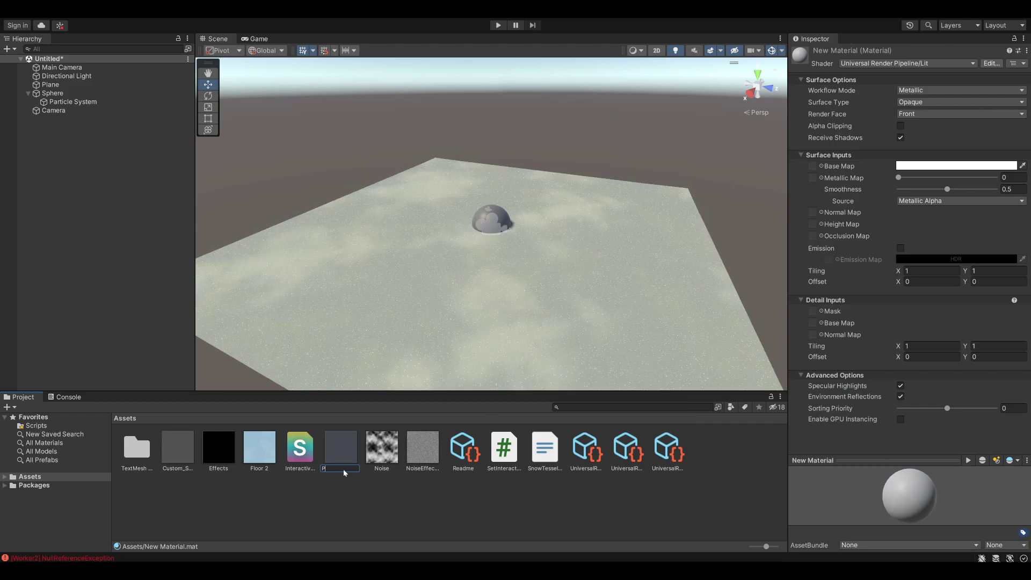
{"action": "key", "text": "Return"}
Give it the Legacy Particles Additive (Soft) shader and the Default-Particle texture.
{"action": "left_click", "coordinate": [909, 68]}
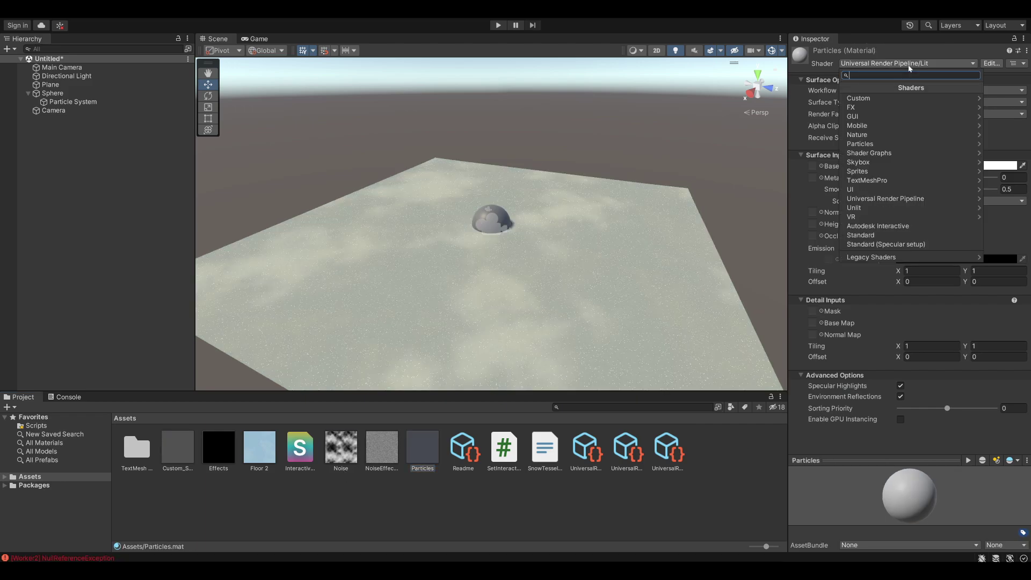
{"action": "left_click", "coordinate": [897, 259]}
{"action": "left_click", "coordinate": [880, 182]}
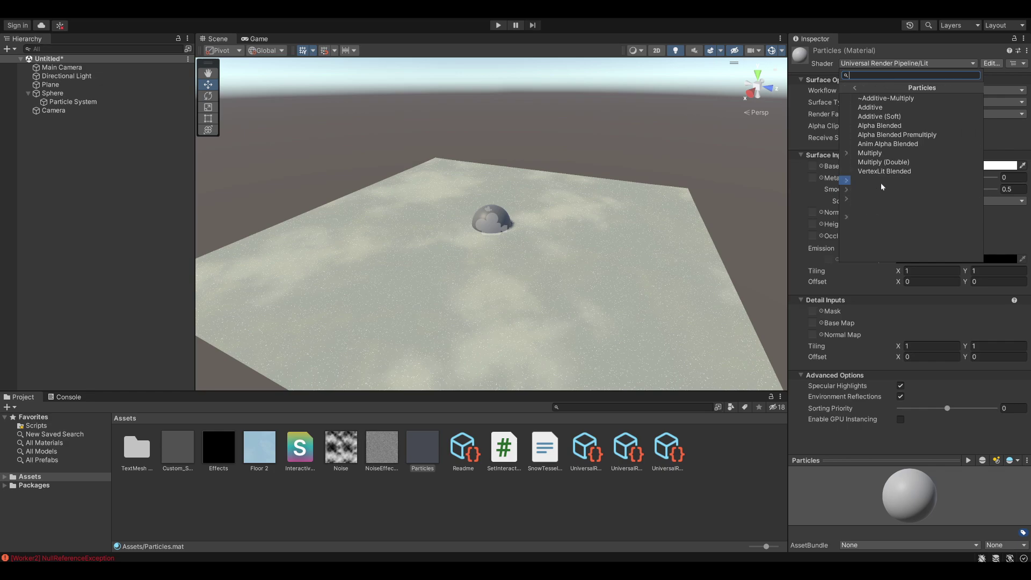
{"action": "left_click", "coordinate": [882, 118]}
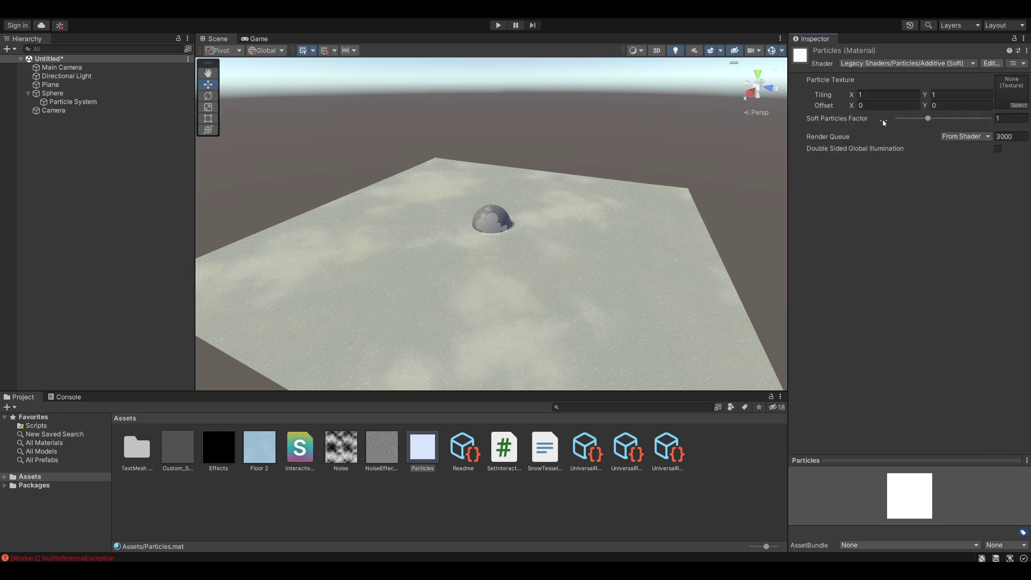
{"action": "left_click", "coordinate": [1012, 107]}
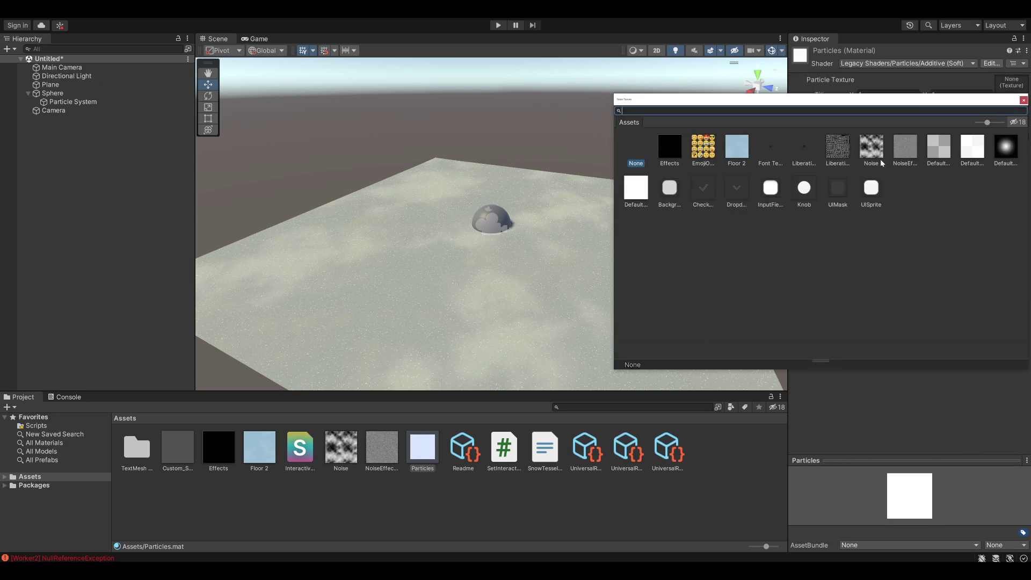
{"action": "double_click", "coordinate": [1007, 155]}
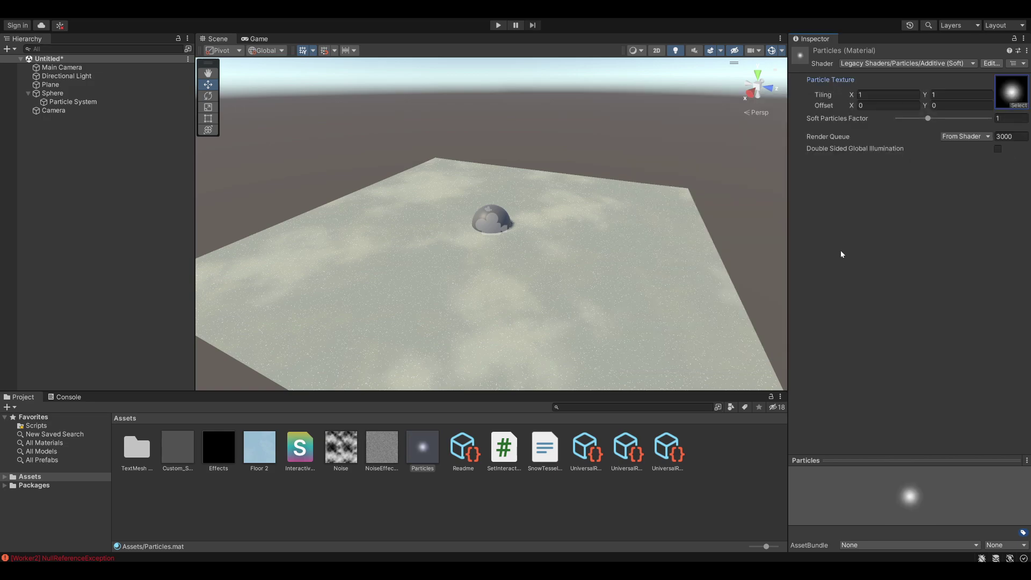
{"action": "left_click", "coordinate": [81, 102]}
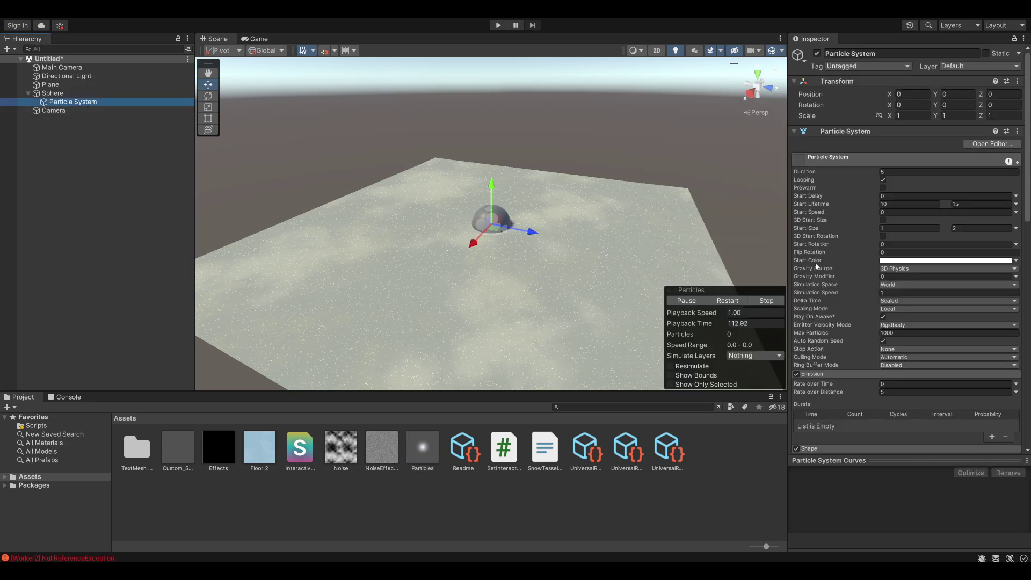
Assign the Particles material to the particle system's Renderer material slot.
{"action": "scroll", "coordinate": [838, 301], "scroll_direction": "down", "scroll_amount": 10}
{"action": "scroll", "coordinate": [886, 344], "scroll_direction": "down", "scroll_amount": 5}
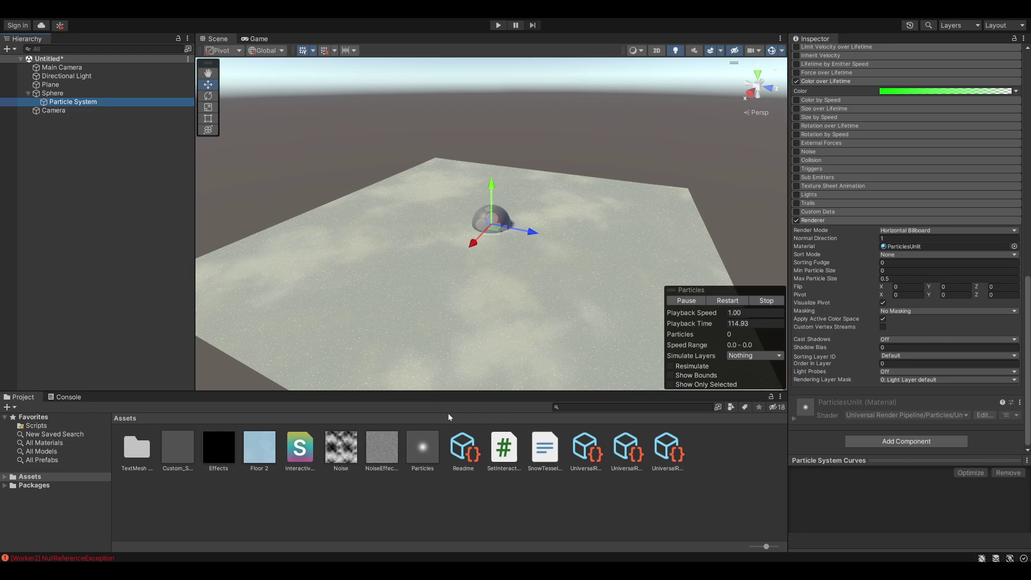
{"action": "left_click_drag", "start_coordinate": [416, 452], "coordinate": [889, 251]}
Put the particle system on the 6: RTeffects layer.
{"action": "left_click", "coordinate": [73, 101]}
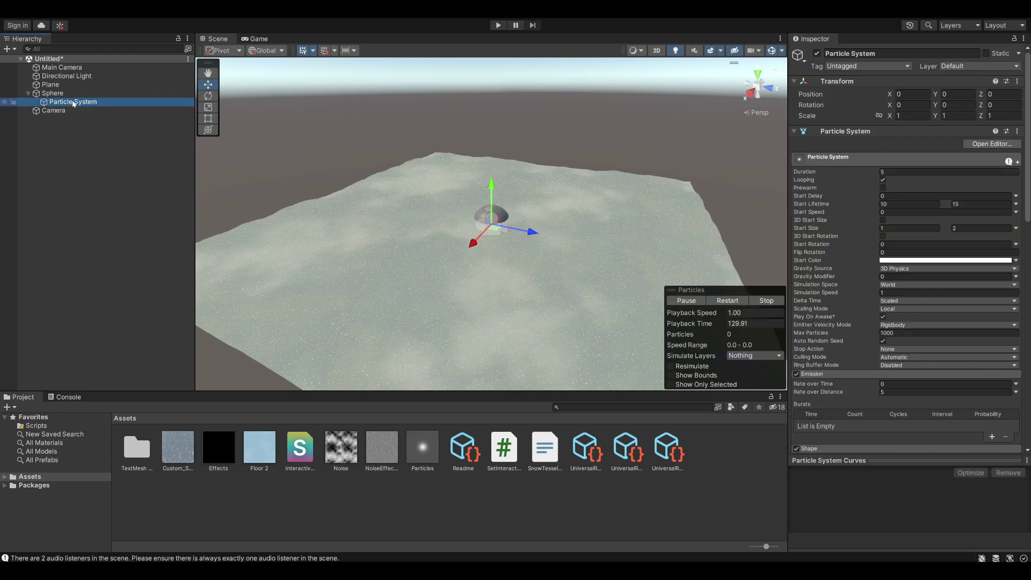
{"action": "left_click", "coordinate": [961, 66]}
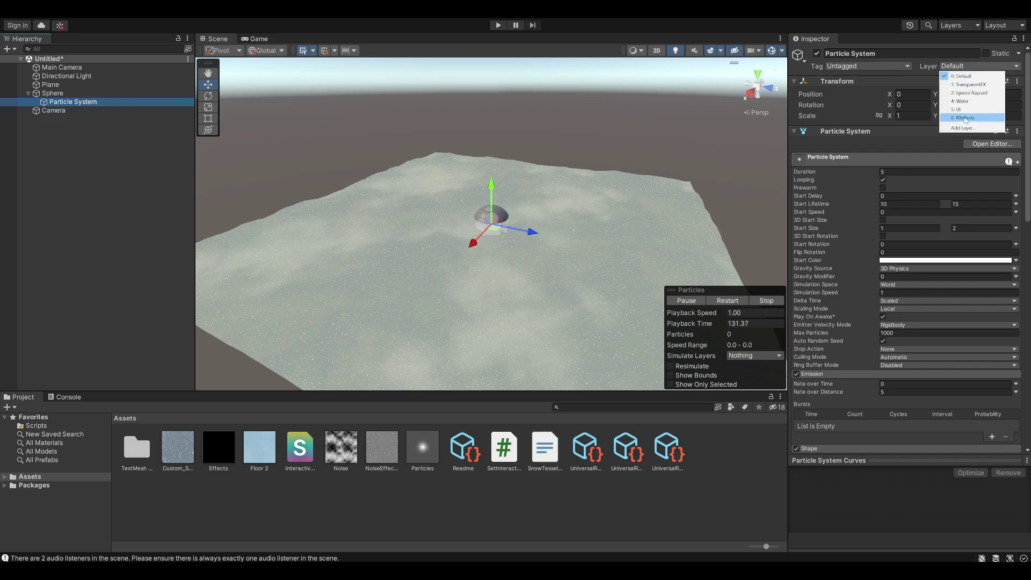
{"action": "left_click", "coordinate": [965, 118]}
{"action": "left_click", "coordinate": [481, 75]}
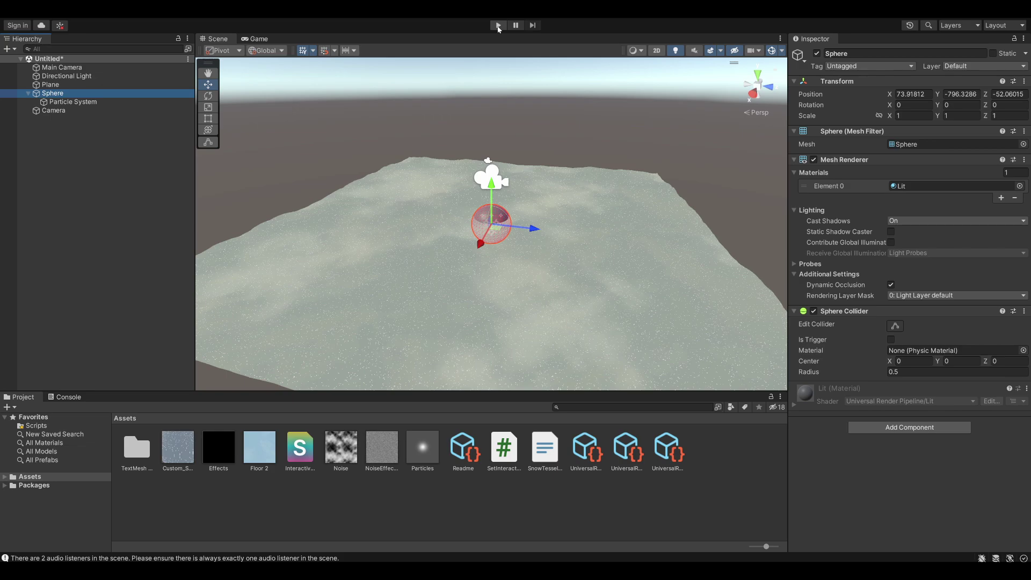
Enter play mode and raise tessellation distance to 100 and tessellation to 32.
{"action": "left_click", "coordinate": [499, 26]}
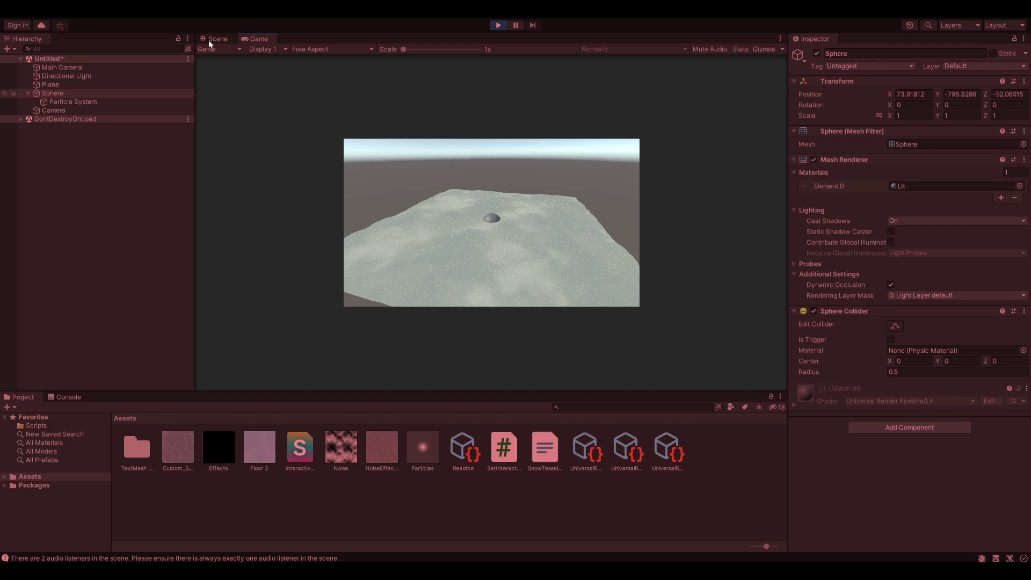
{"action": "left_click", "coordinate": [209, 39]}
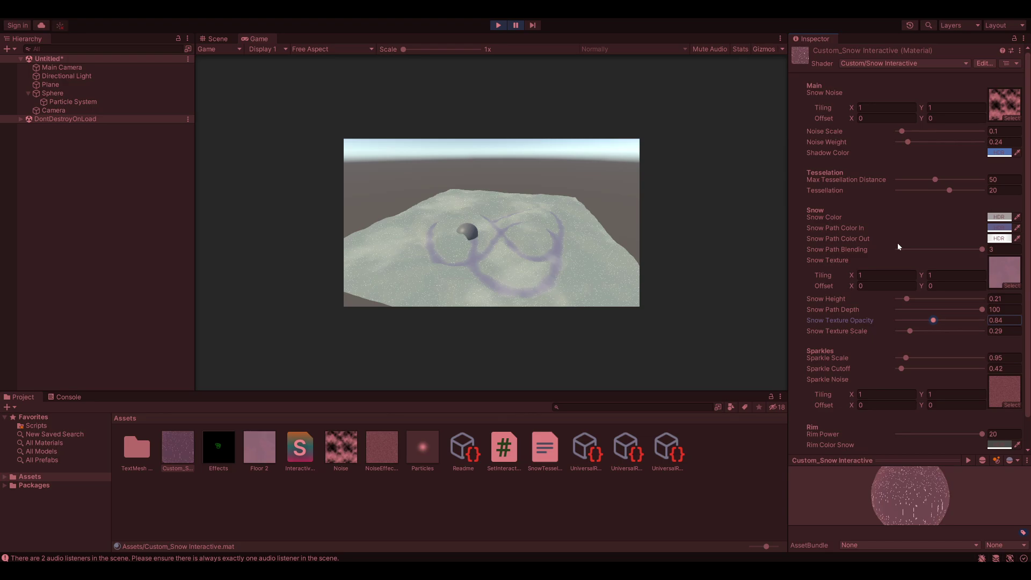
{"action": "left_click_drag", "start_coordinate": [943, 179], "coordinate": [997, 187]}
Make the inner snow path colour a darker blue.
{"action": "left_click_drag", "start_coordinate": [982, 249], "coordinate": [904, 249]}
{"action": "left_click", "coordinate": [999, 227]}
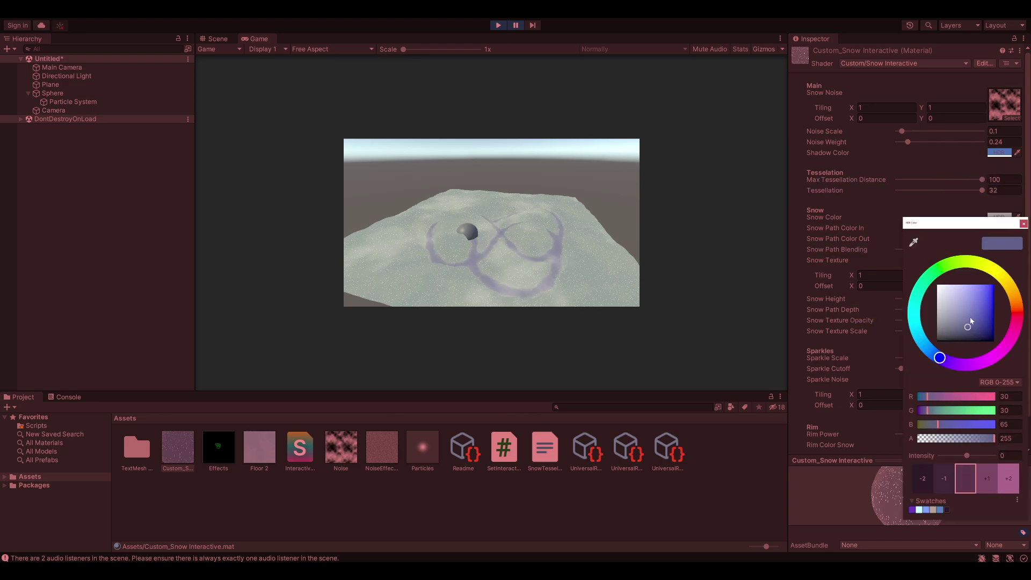
{"action": "left_click_drag", "start_coordinate": [969, 314], "coordinate": [928, 362]}
{"action": "left_click", "coordinate": [919, 295]}
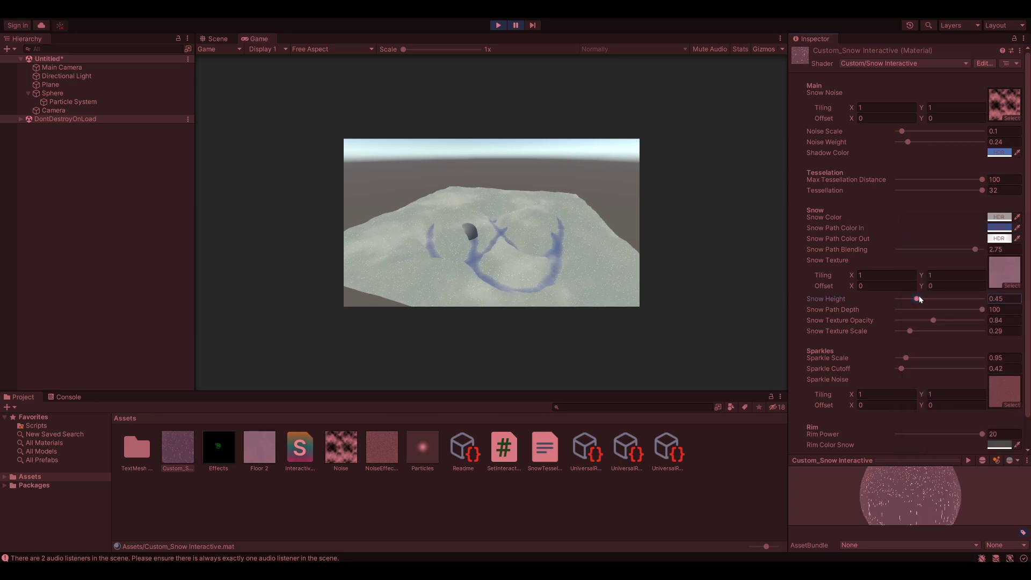
Adjust the snow colour and sparkle scale, and turn the rim snow colour teal.
{"action": "left_click", "coordinate": [999, 217]}
{"action": "left_click", "coordinate": [918, 324]}
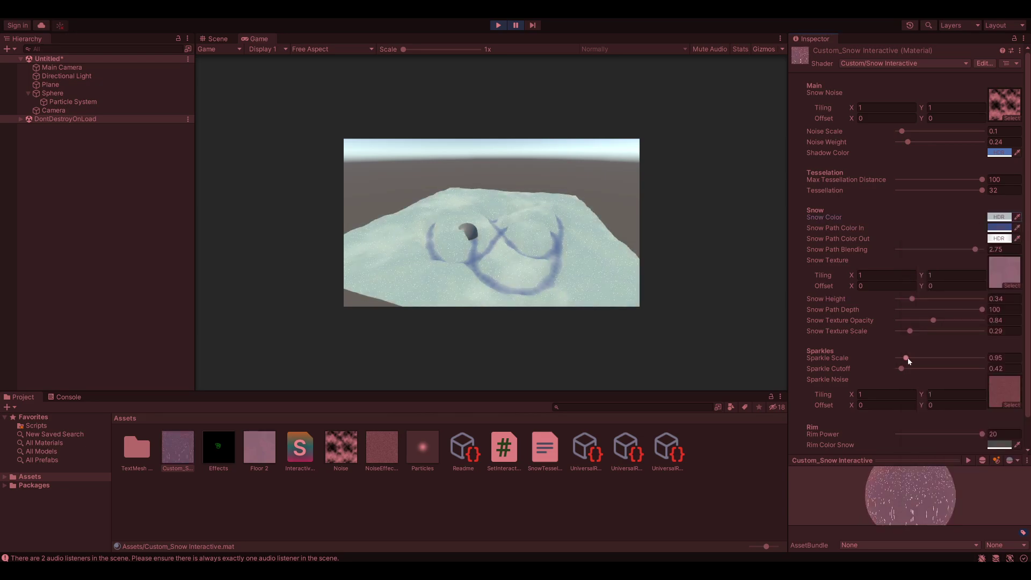
{"action": "left_click", "coordinate": [907, 358]}
{"action": "left_click", "coordinate": [999, 445]}
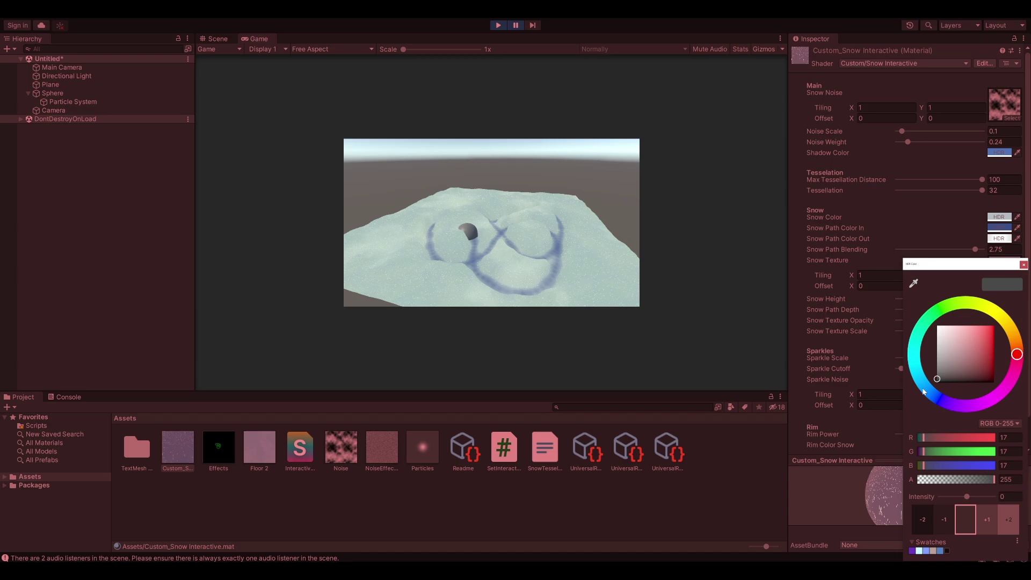
{"action": "left_click", "coordinate": [917, 344]}
{"action": "left_click", "coordinate": [946, 242]}
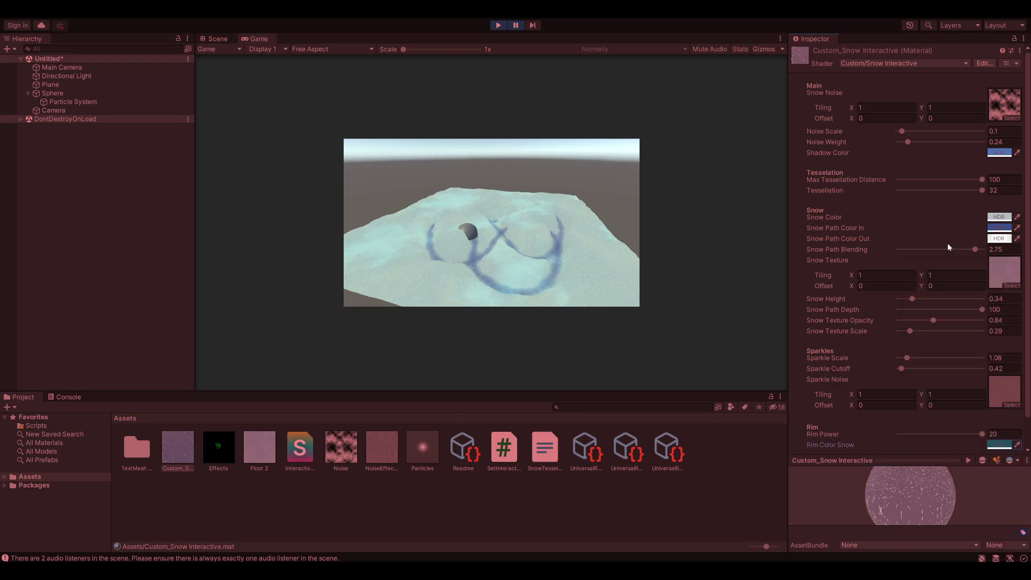
Boost the outer snow path colour intensity to 4.5.
{"action": "left_click", "coordinate": [999, 238]}
{"action": "left_click_drag", "start_coordinate": [968, 466], "coordinate": [978, 467]}
{"action": "key", "text": "Return"}
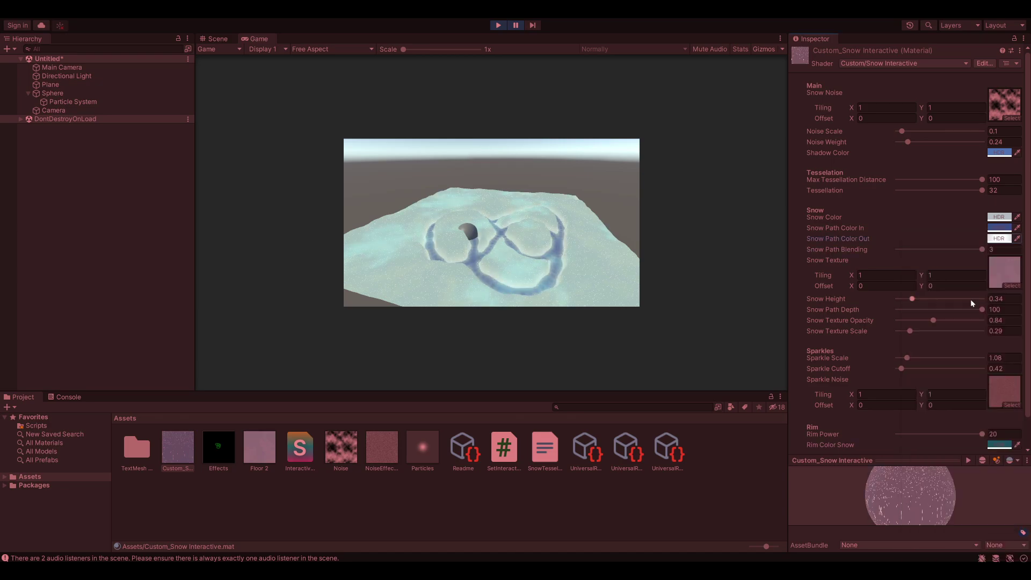
Lower Snow Path Depth and Snow Texture Opacity, pick a shadow colour, and exit Play mode.
{"action": "left_click_drag", "start_coordinate": [974, 309], "coordinate": [926, 311]}
{"action": "left_click", "coordinate": [927, 320]}
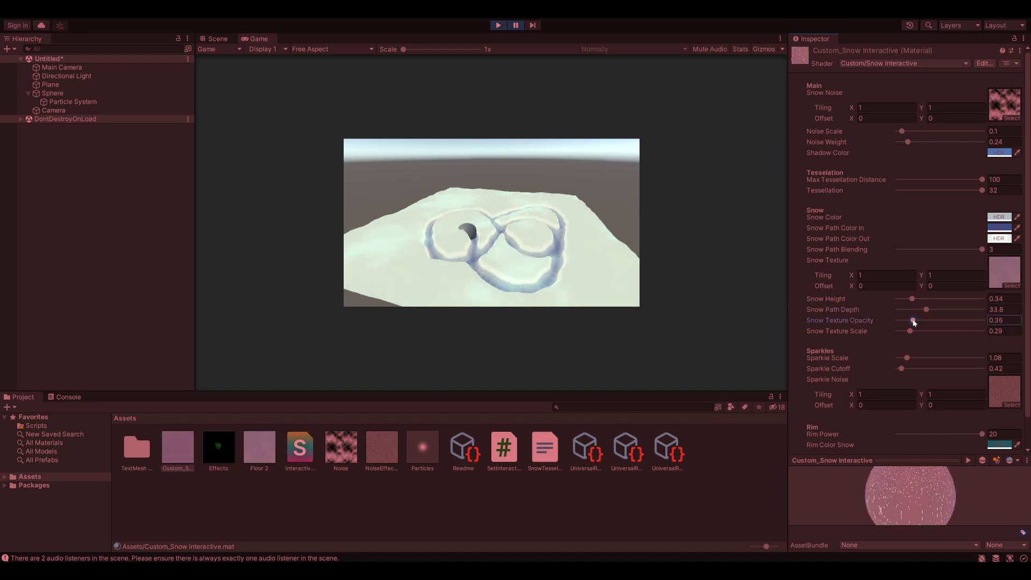
{"action": "left_click", "coordinate": [999, 152]}
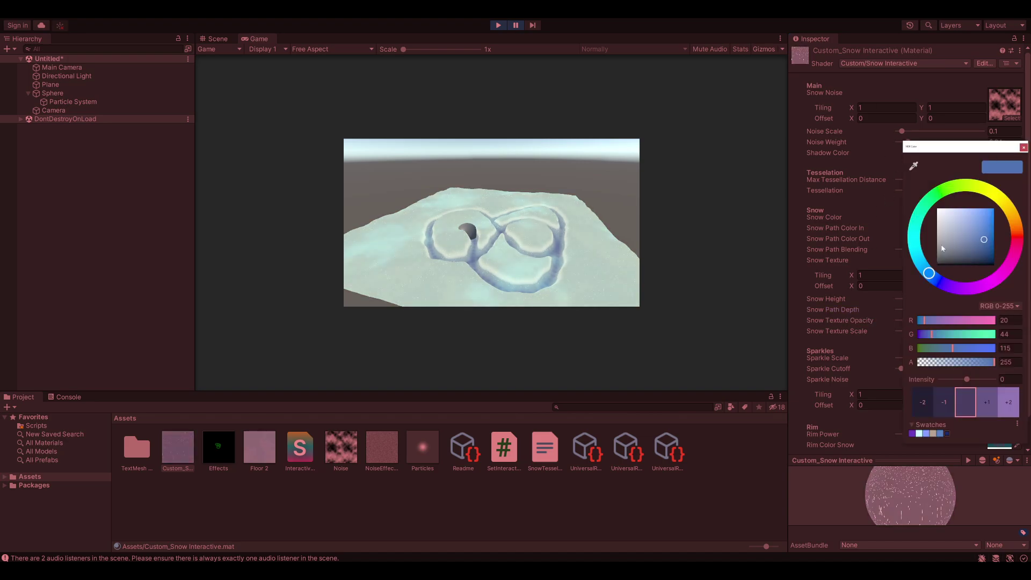
{"action": "key", "text": "ctrl+p"}
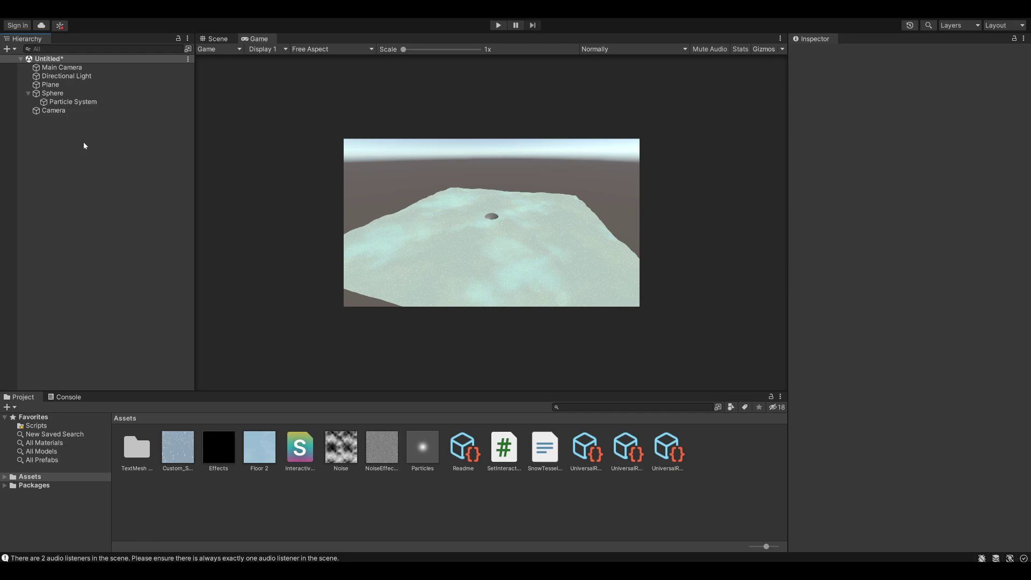
Add a capsule to the scene and duplicate it.
{"action": "right_click", "coordinate": [83, 143]}
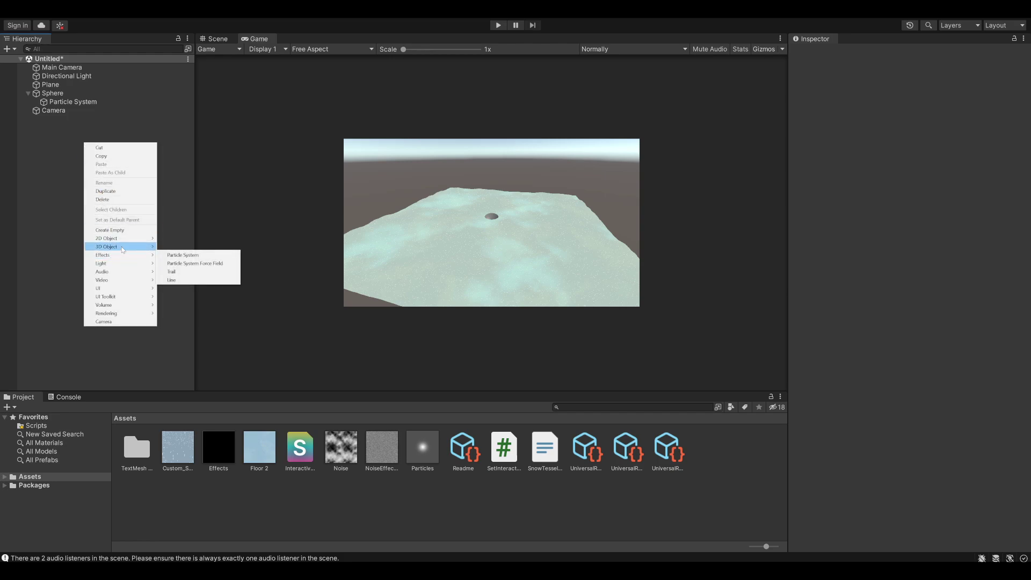
{"action": "left_click", "coordinate": [177, 263]}
{"action": "left_click", "coordinate": [218, 39]}
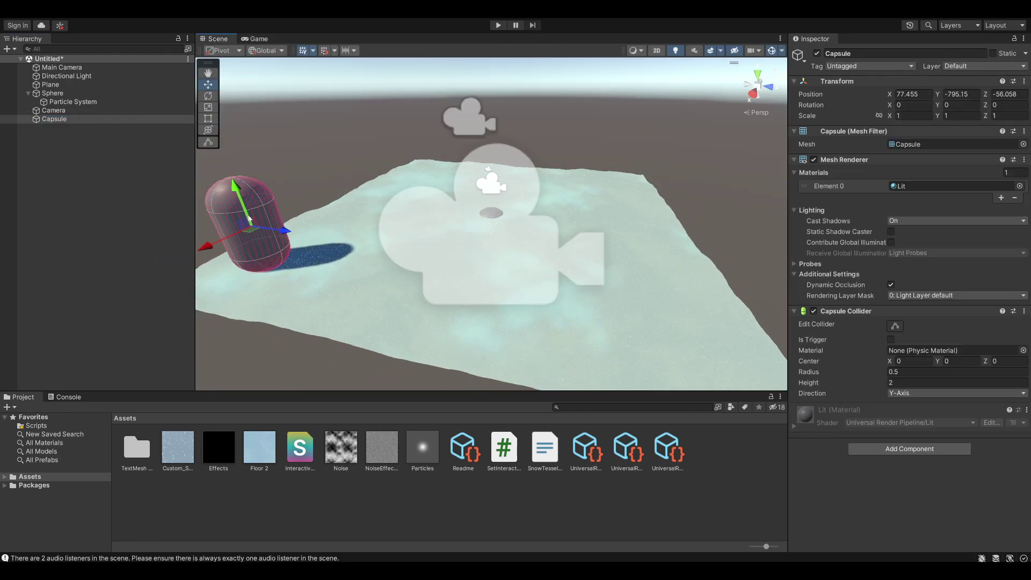
{"action": "key", "text": "ctrl+d"}
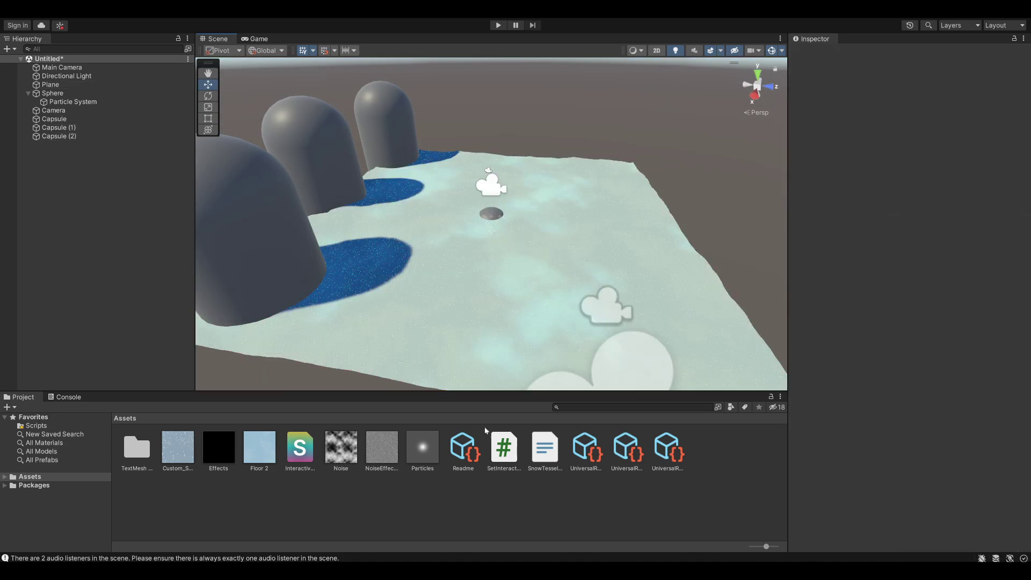
Shift the Custom_Snow Interactive shadow colour to a lighter blue.
{"action": "left_click", "coordinate": [177, 446]}
{"action": "left_click", "coordinate": [1001, 154]}
{"action": "left_click_drag", "start_coordinate": [977, 231], "coordinate": [974, 203]}
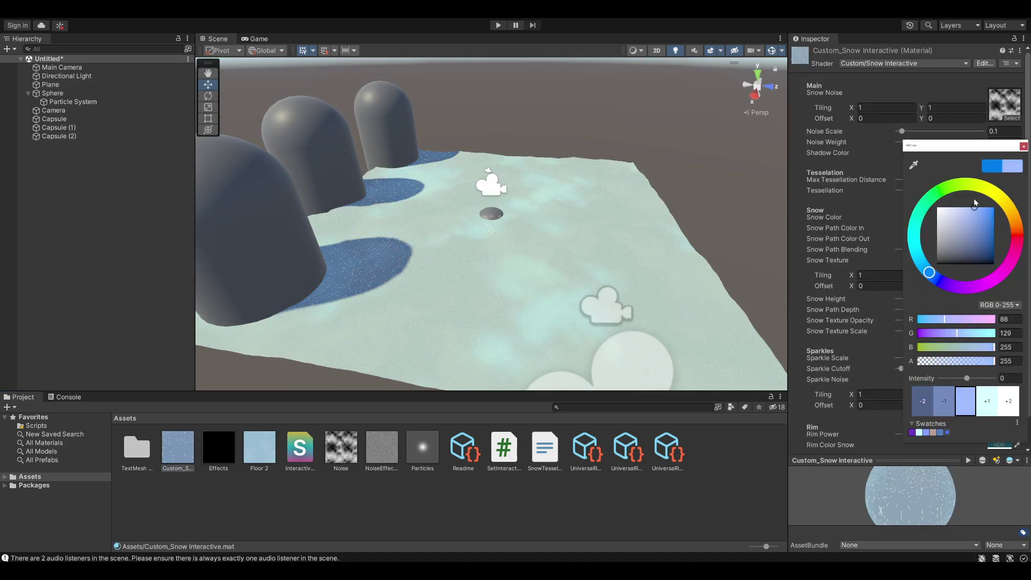
{"action": "left_click", "coordinate": [98, 182]}
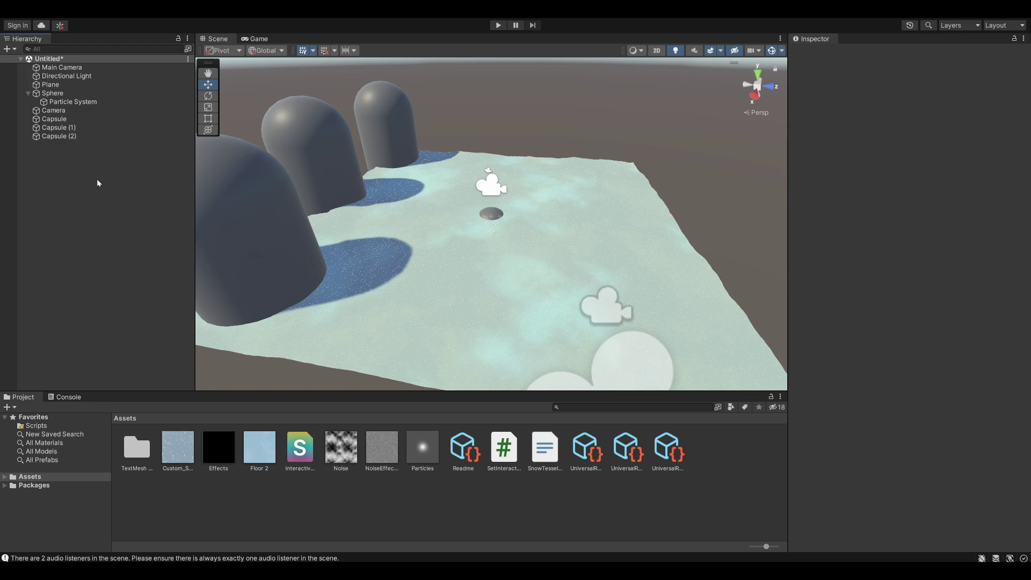
{"action": "right_click", "coordinate": [97, 182]}
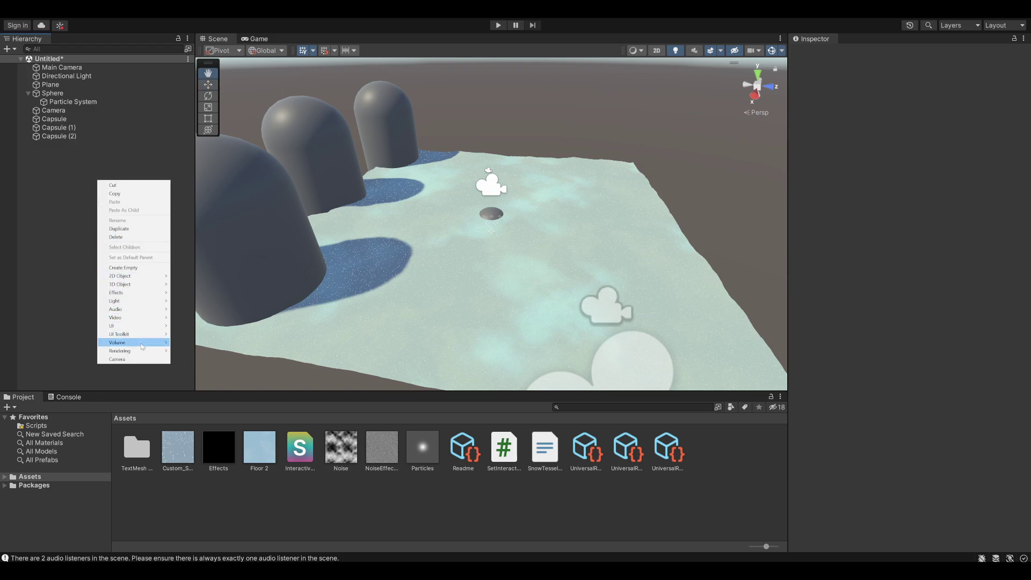
Add a Global Volume with a new profile.
{"action": "left_click", "coordinate": [193, 342]}
{"action": "left_click", "coordinate": [992, 176]}
{"action": "left_click", "coordinate": [913, 215]}
Add Bloom and Color Adjustments overrides to the volume profile.
{"action": "left_click", "coordinate": [891, 258]}
{"action": "left_click", "coordinate": [891, 275]}
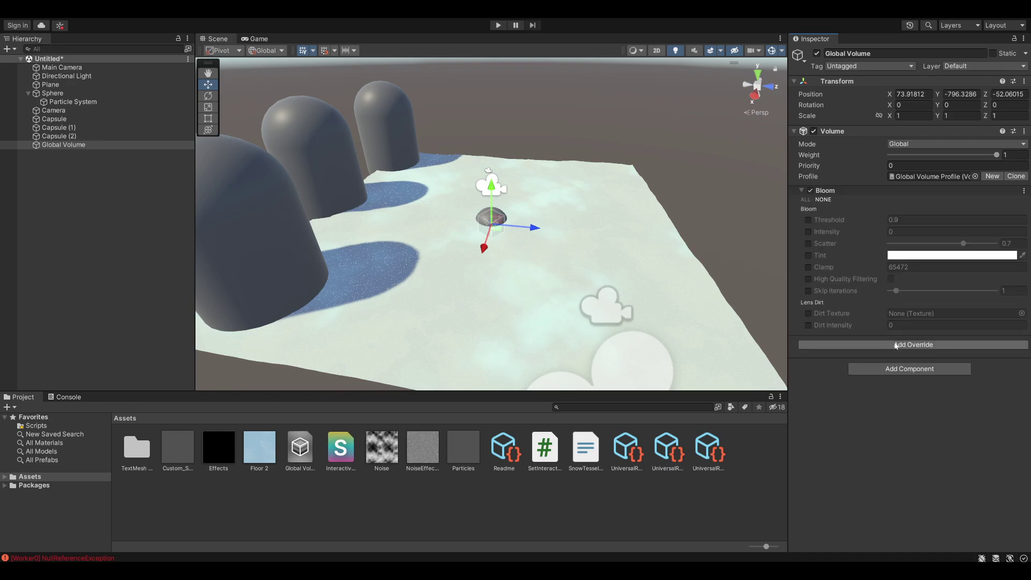
{"action": "left_click", "coordinate": [895, 344]}
{"action": "left_click", "coordinate": [895, 387]}
{"action": "left_click", "coordinate": [892, 406]}
Set Bloom threshold 1.55 and intensity 10.39, raise contrast, and start playing.
{"action": "left_click_drag", "start_coordinate": [850, 230], "coordinate": [846, 221]}
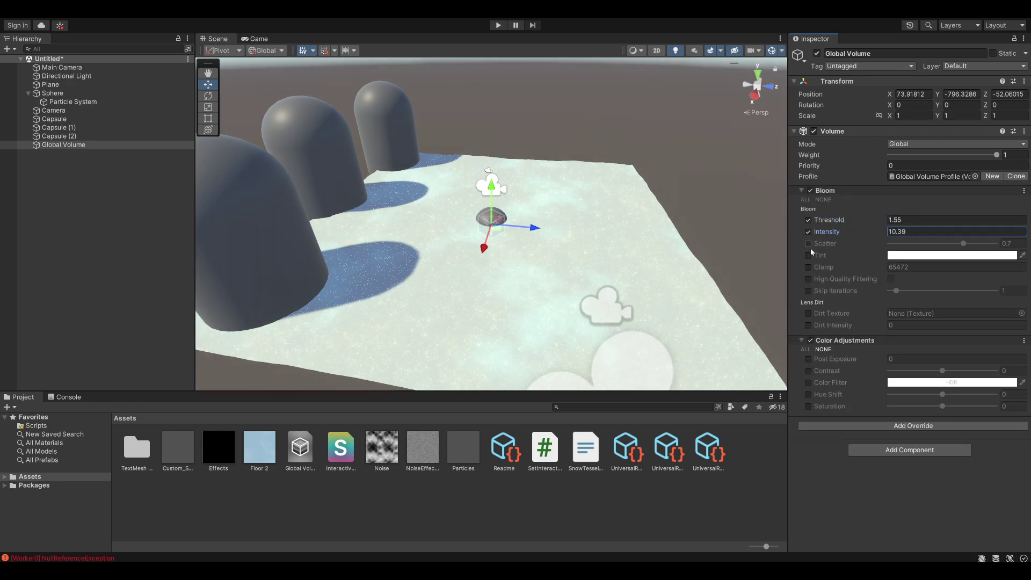
{"action": "left_click_drag", "start_coordinate": [942, 370], "coordinate": [935, 396]}
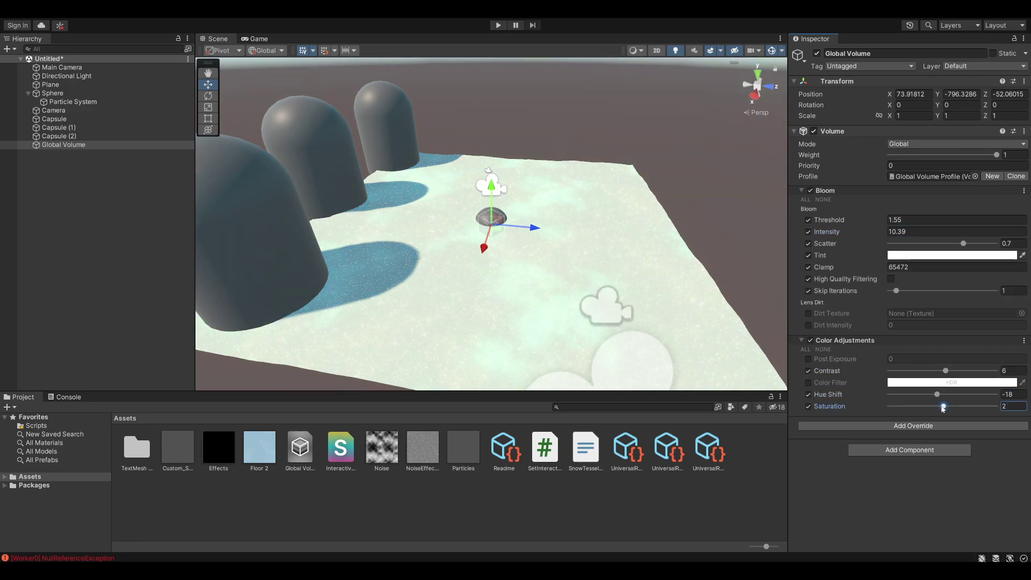
{"action": "key", "text": "ctrl+p"}
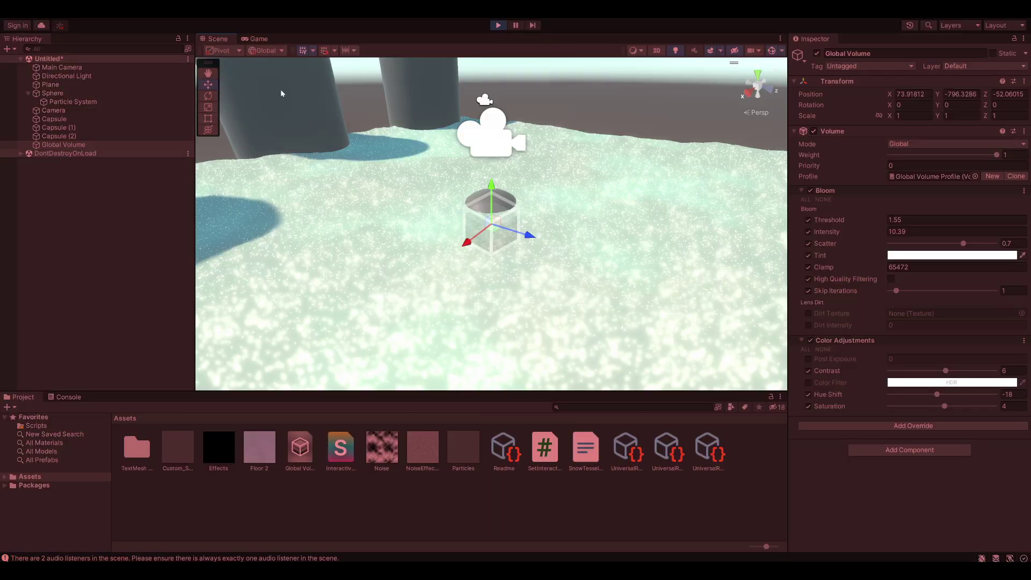
Pause the game and set the snow material's Sparkle Cutoff to 0.5.
{"action": "left_click", "coordinate": [53, 93]}
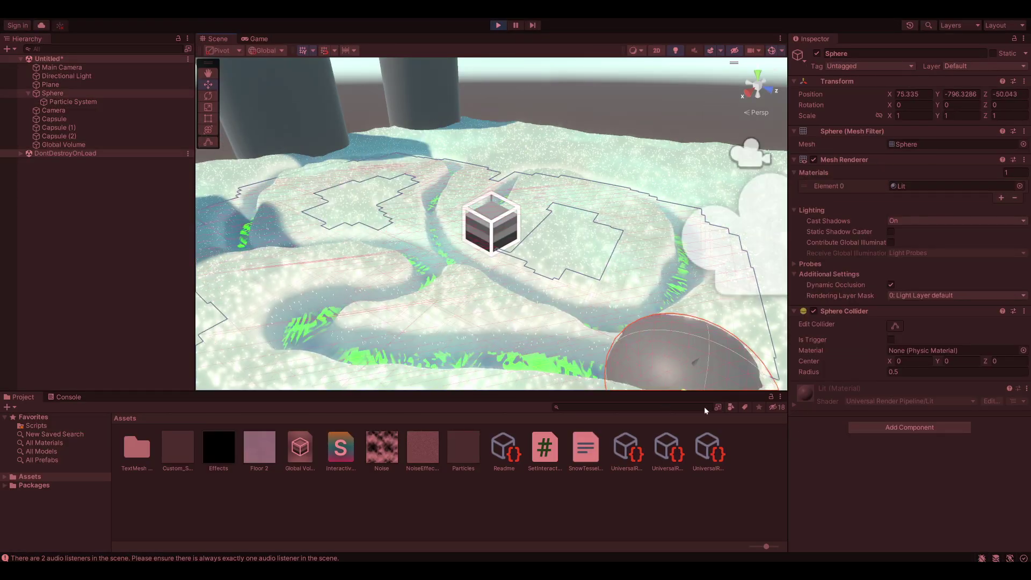
{"action": "left_click", "coordinate": [515, 25]}
{"action": "left_click", "coordinate": [258, 39]}
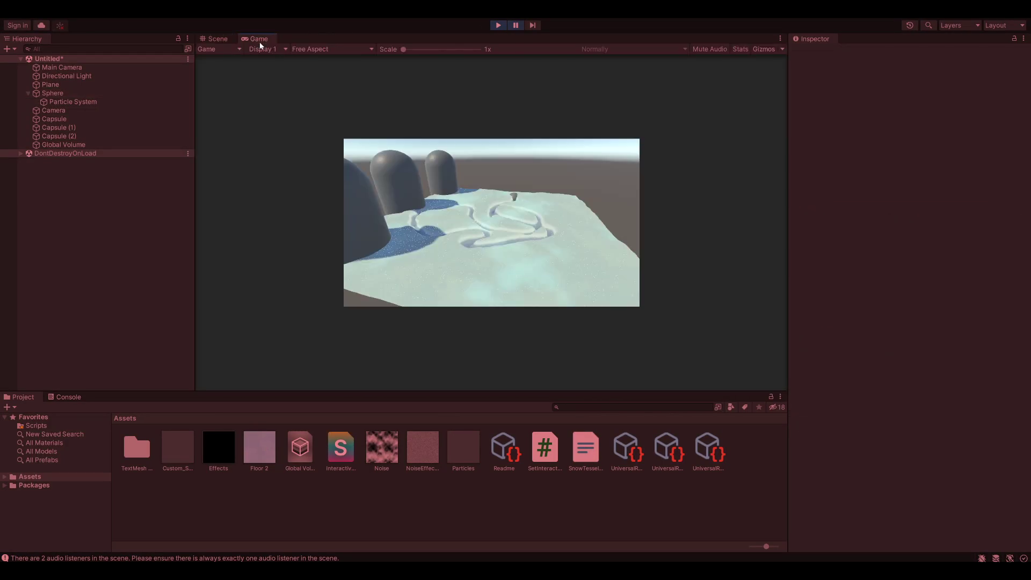
{"action": "left_click", "coordinate": [195, 447]}
{"action": "scroll", "coordinate": [947, 372], "scroll_direction": "down", "scroll_amount": 1}
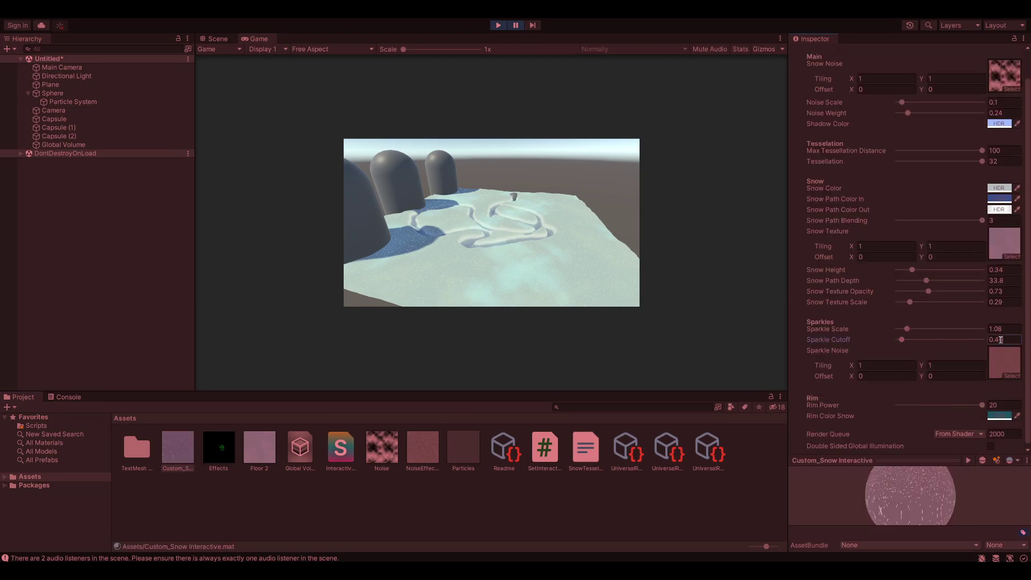
Orbit the Scene view to inspect the sphere's snow trails from above.
{"action": "left_click", "coordinate": [218, 39]}
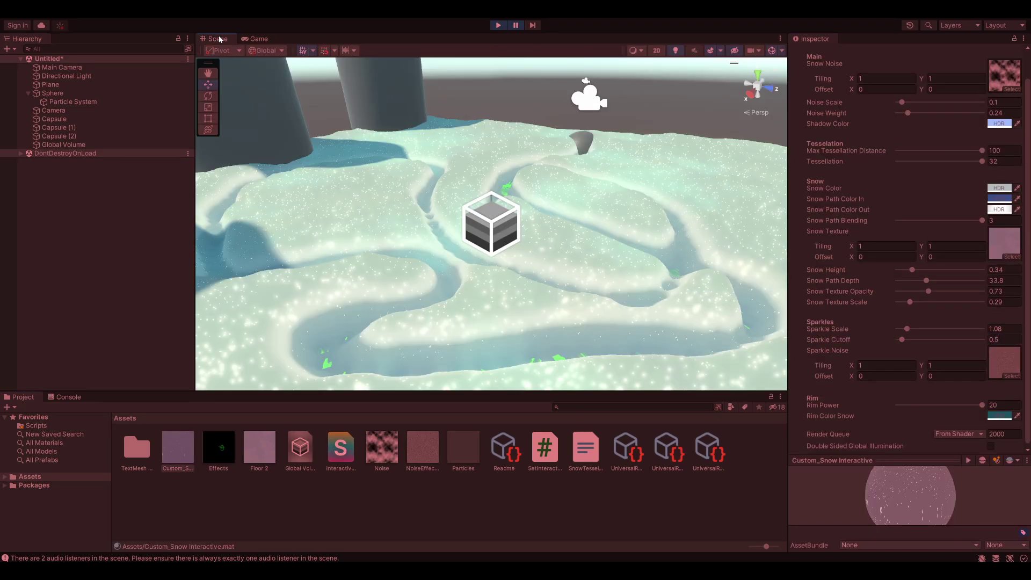
{"action": "left_click_drag", "start_coordinate": [644, 215], "coordinate": [631, 180], "text": "alt"}
{"action": "left_click", "coordinate": [692, 217]}
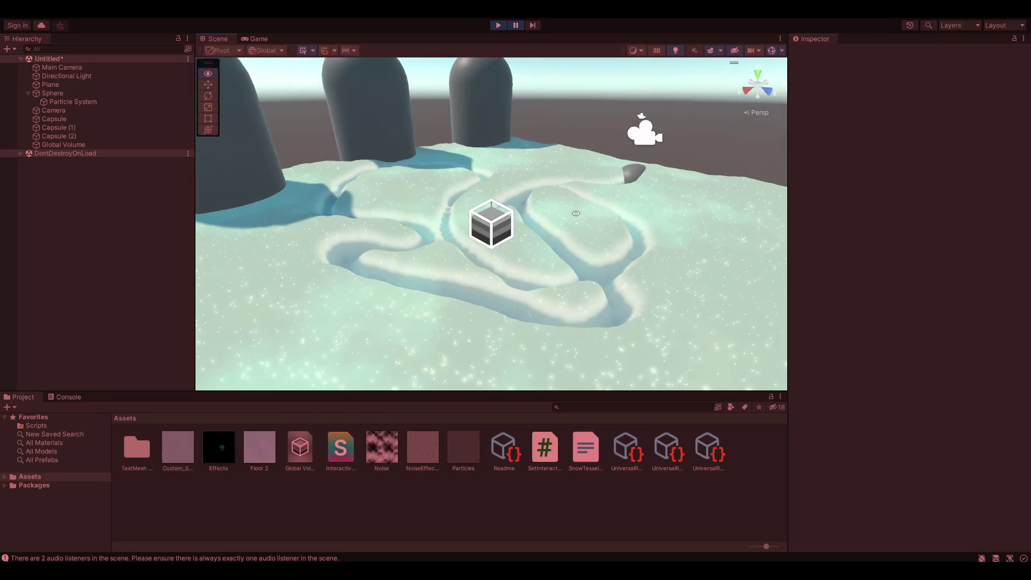
{"action": "left_click_drag", "start_coordinate": [576, 213], "coordinate": [591, 244], "text": "alt"}
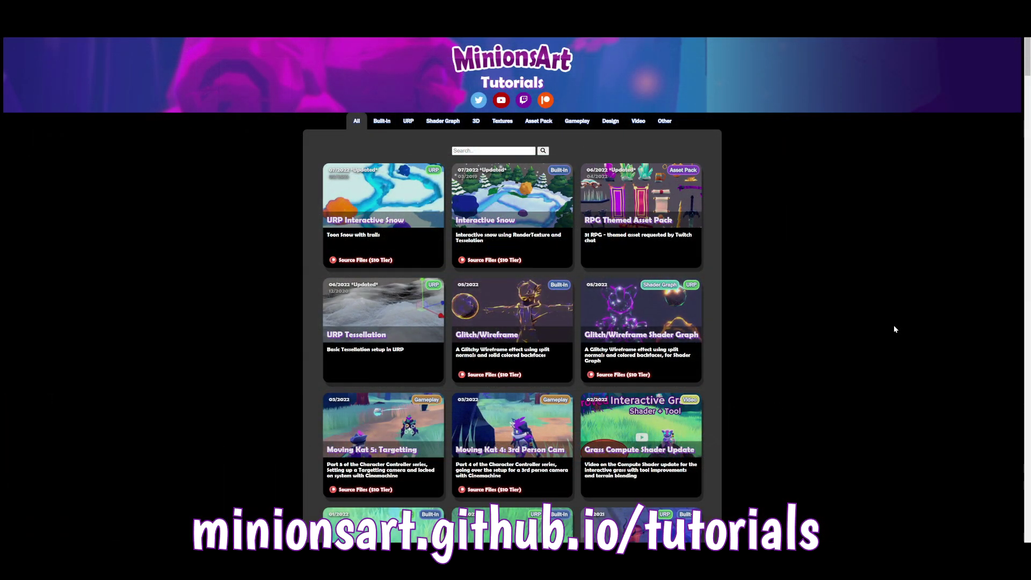
Filter the tutorials by Built-in, Shader Graph, 3D, Asset Pack, Gameplay, Design and Video.
{"action": "left_click", "coordinate": [381, 121]}
{"action": "left_click", "coordinate": [427, 121]}
{"action": "left_click", "coordinate": [475, 122]}
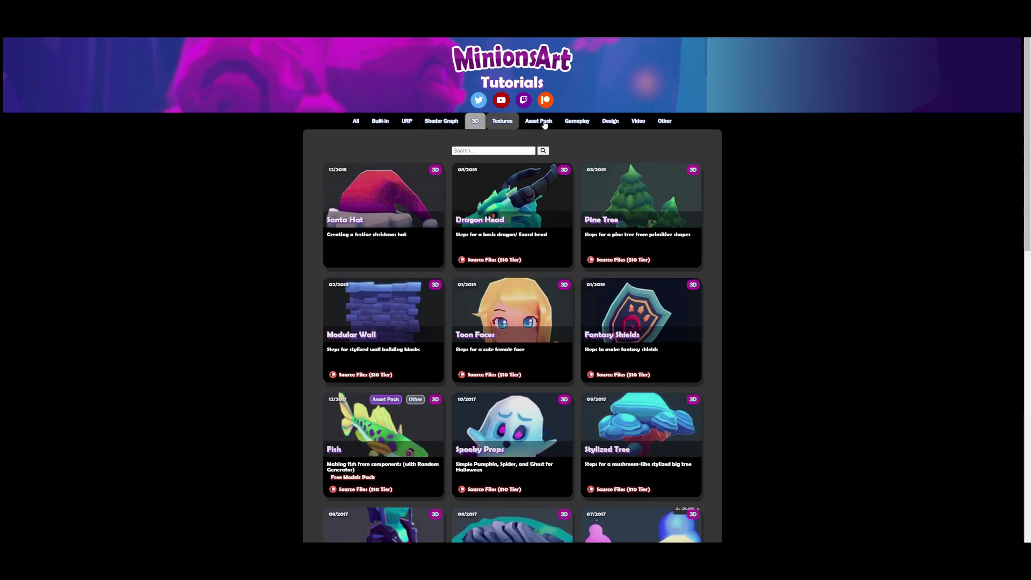
{"action": "left_click", "coordinate": [553, 123]}
{"action": "left_click", "coordinate": [581, 122]}
{"action": "left_click", "coordinate": [614, 122]}
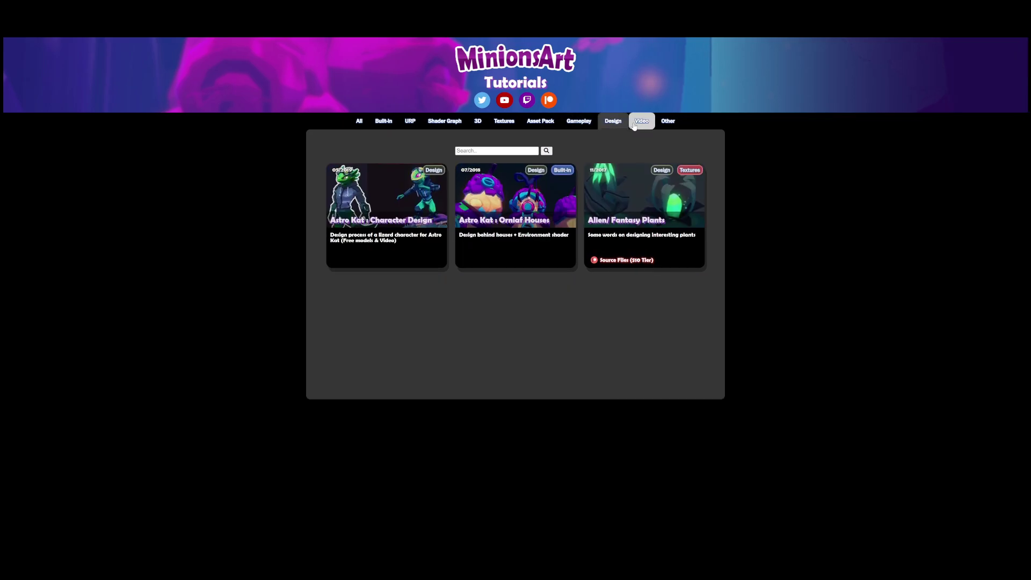
{"action": "left_click", "coordinate": [641, 121]}
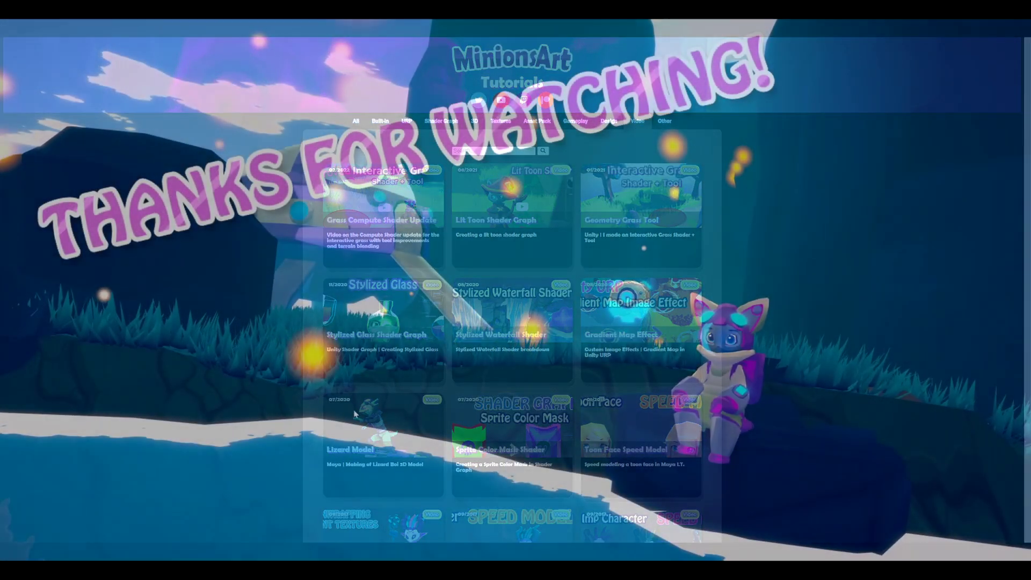